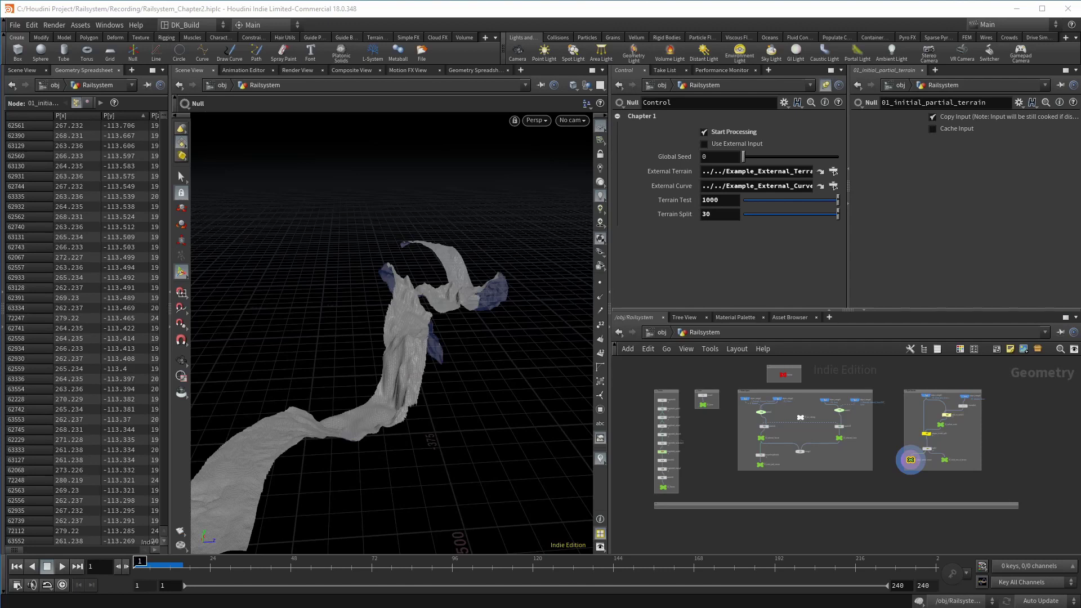
Step: Add an Object Merge node, object_merge7, move it higher in the network and colour it blue
scroll(908, 538, up, 2)
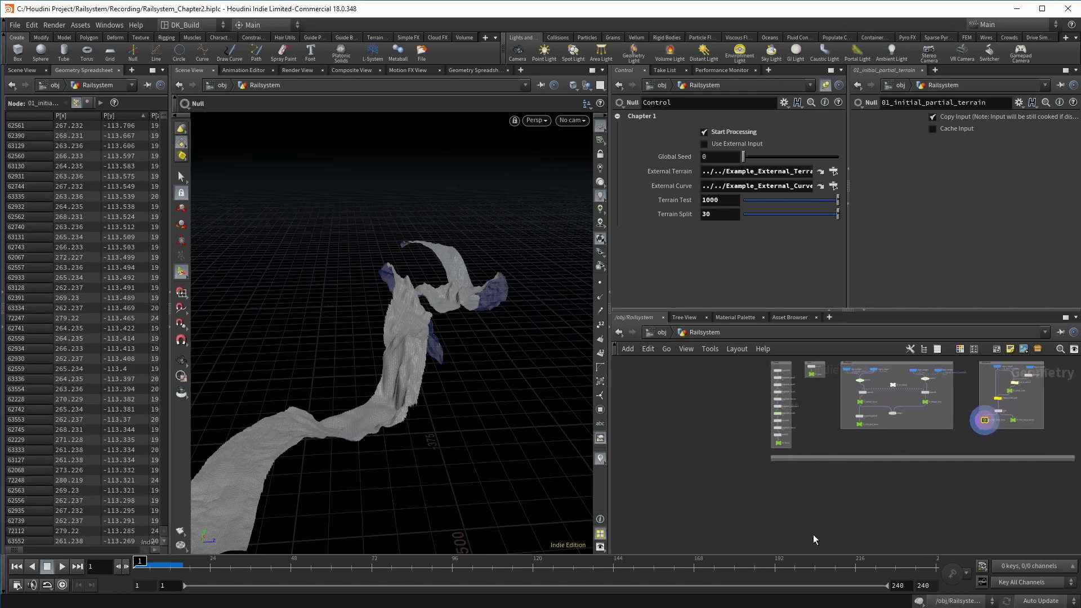
key(Tab)
text(null)
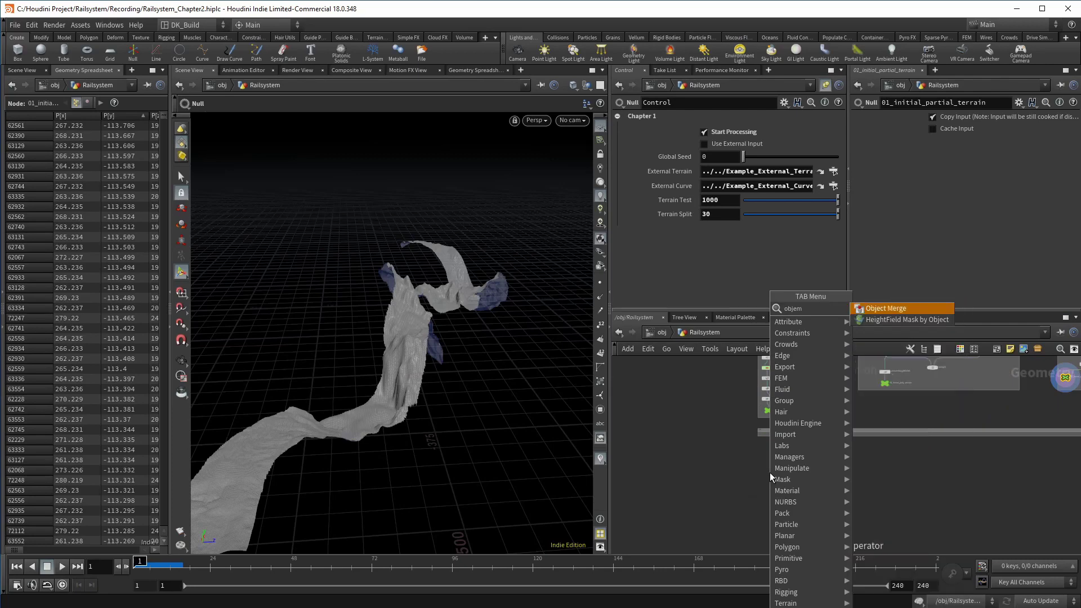
key(Return)
click(770, 478)
drag(769, 480, 832, 441)
key(c)
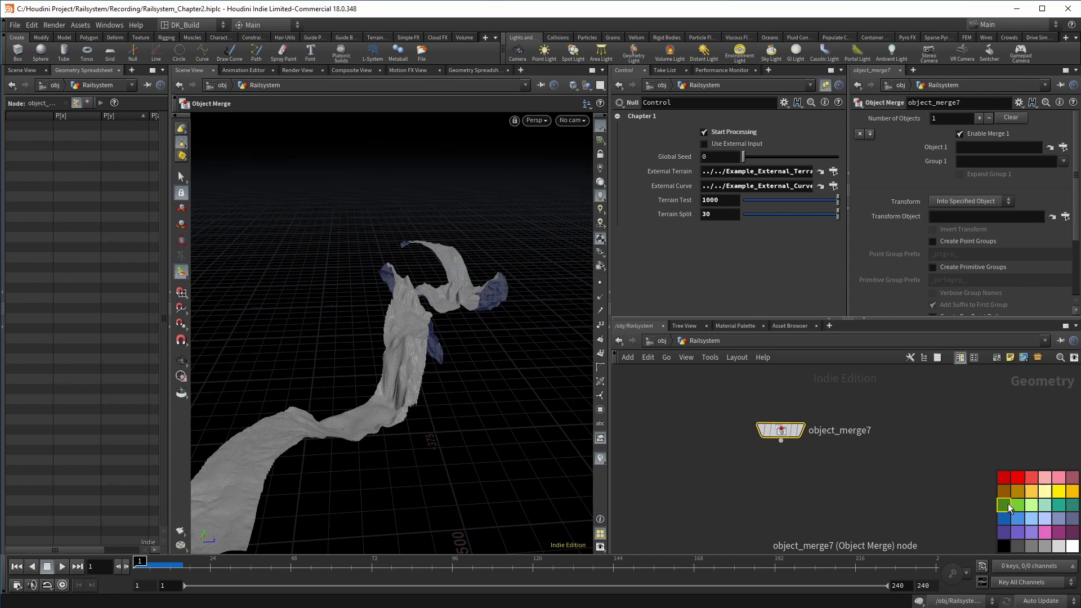
click(1004, 518)
Step: Set object_merge7's Object 1 to 01_surface_curve as a relative path
click(1063, 147)
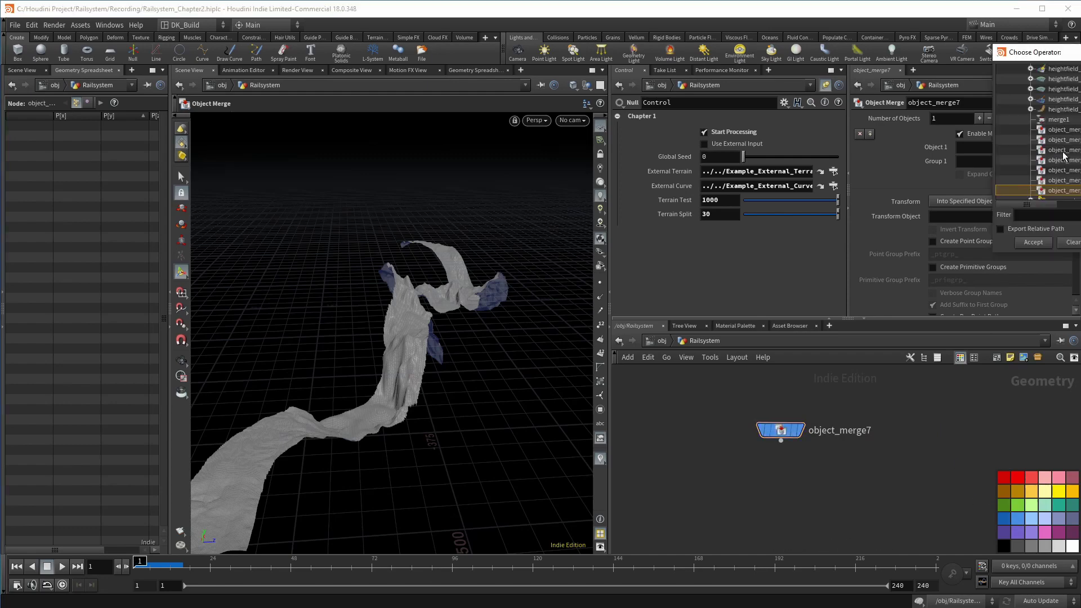
scroll(1065, 156, up, 2)
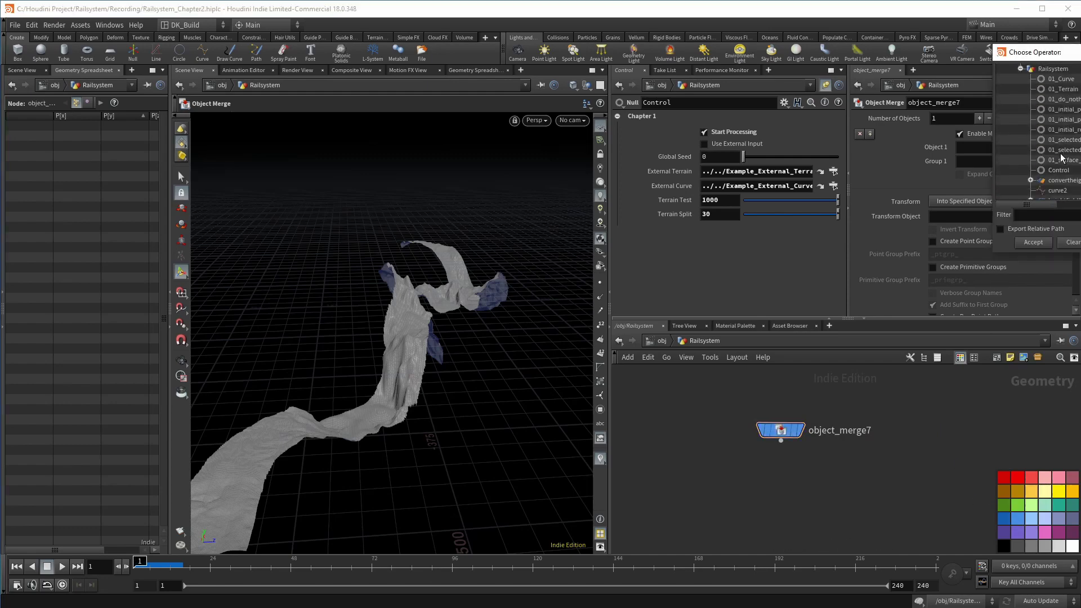
click(1062, 160)
click(1040, 230)
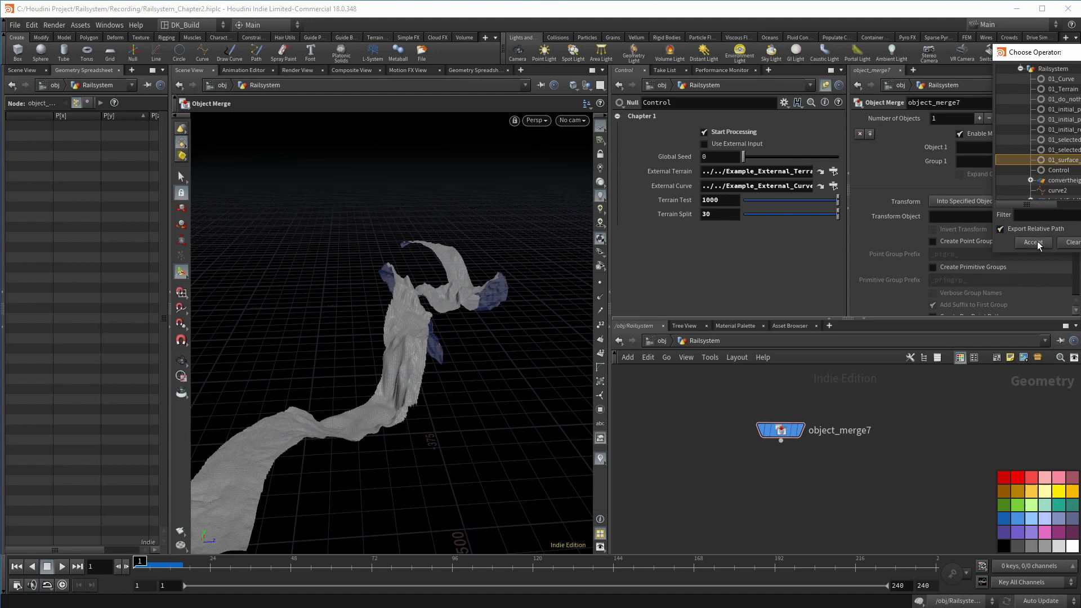
click(1039, 244)
key(Escape)
drag(478, 428, 532, 342)
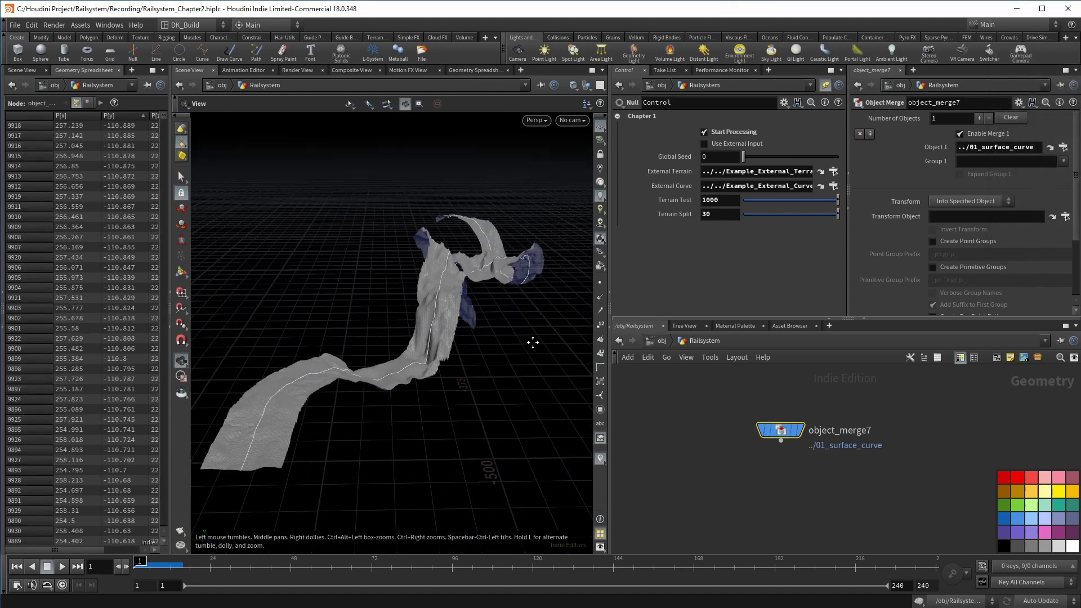
key(Return)
scroll(761, 518, up, 2)
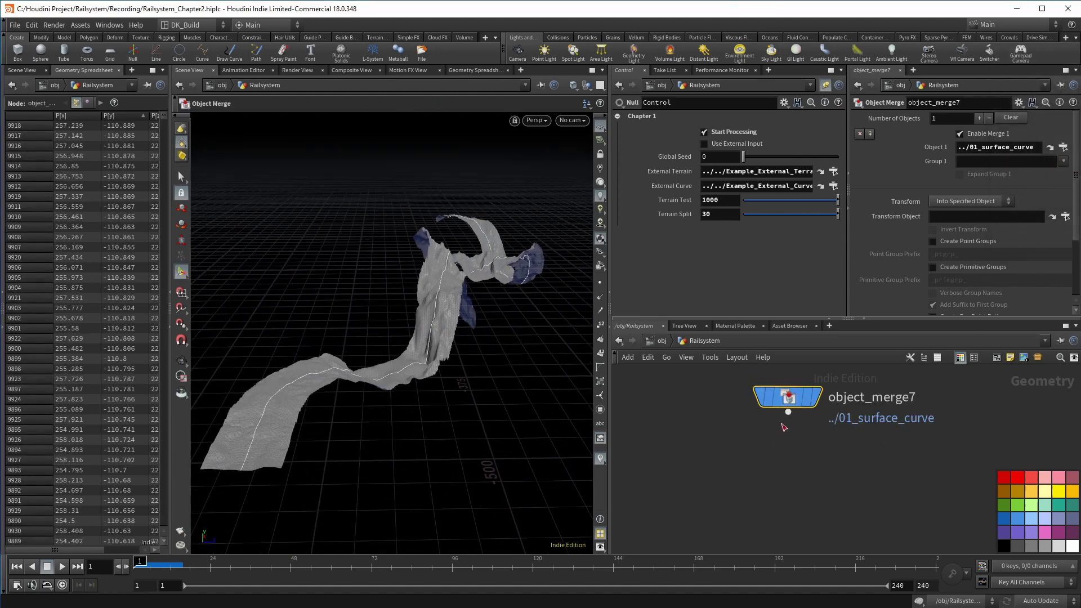
click(788, 412)
Step: Add an Attribute Wrangle below object_merge7, name it surface_to_rail_level, and display it
key(Tab)
text(attrib wrangle)
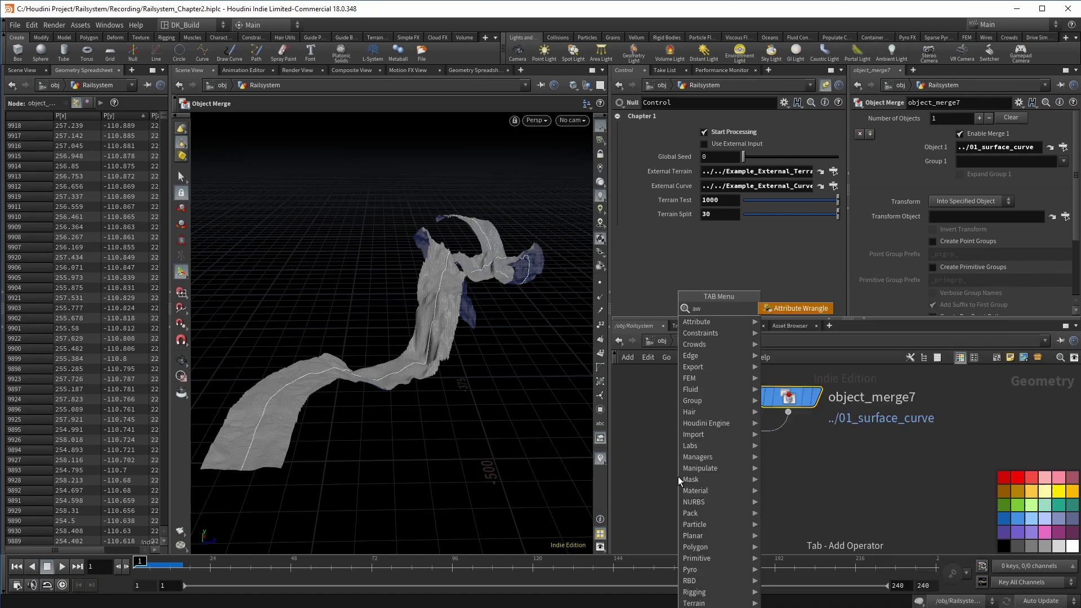
key(Return)
double_click(756, 472)
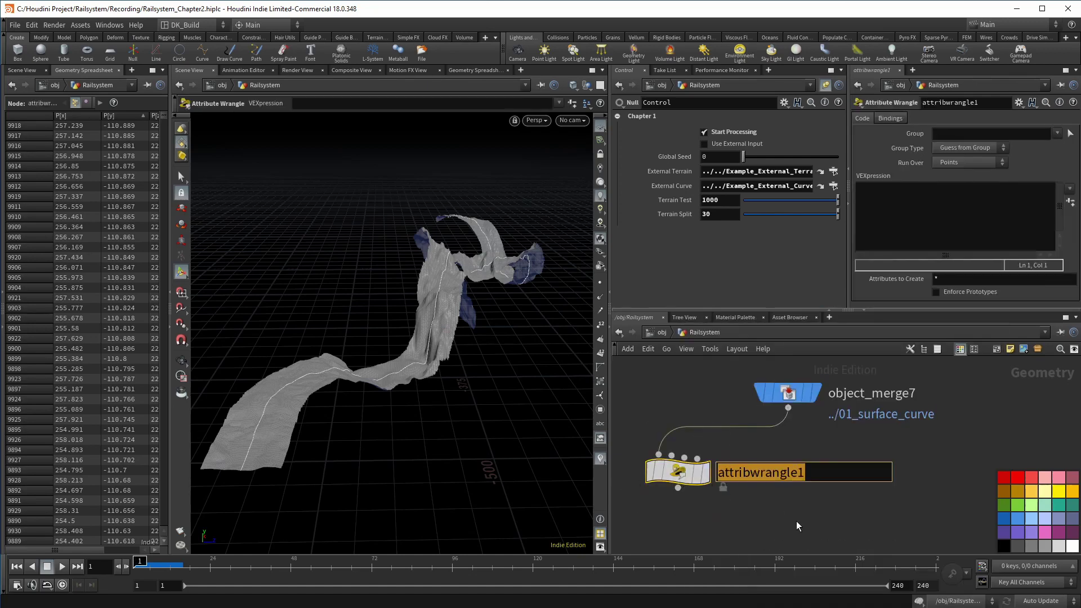
text(surface_to_rail_level)
key(Return)
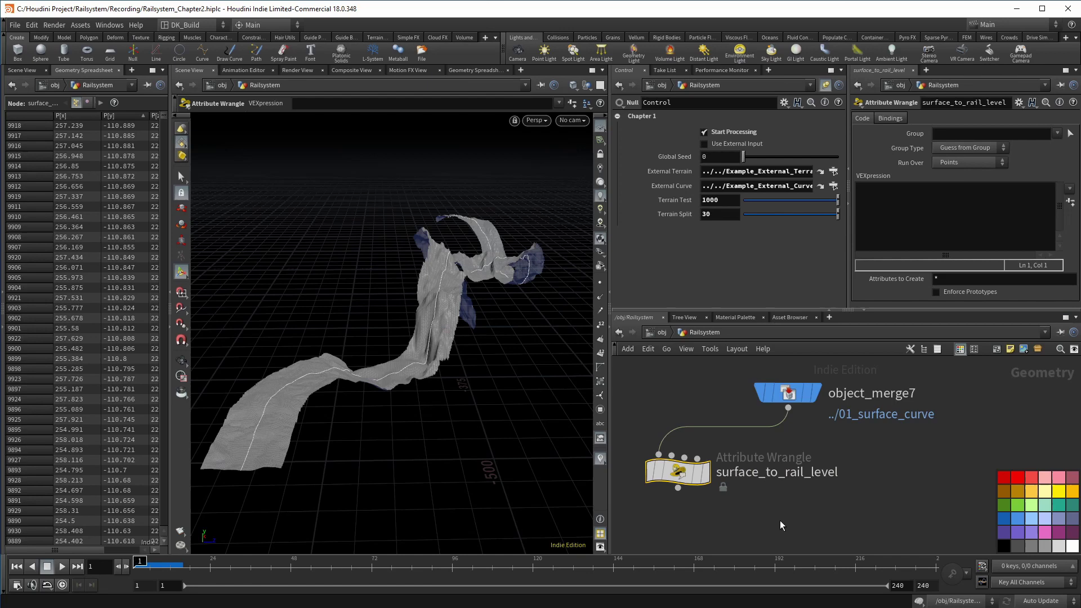
mouse_move(698, 470)
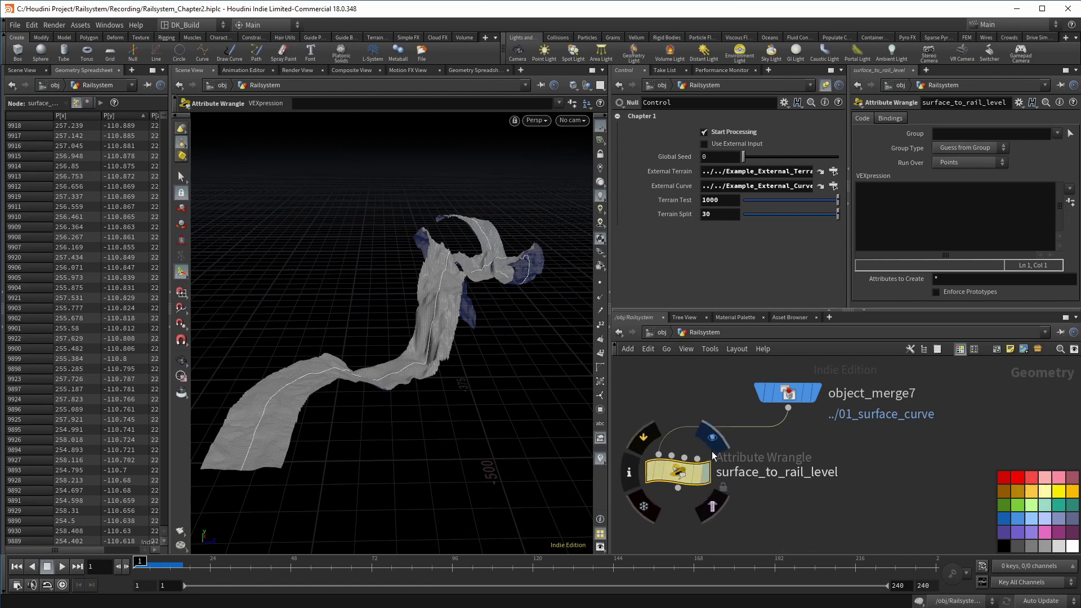
click(716, 444)
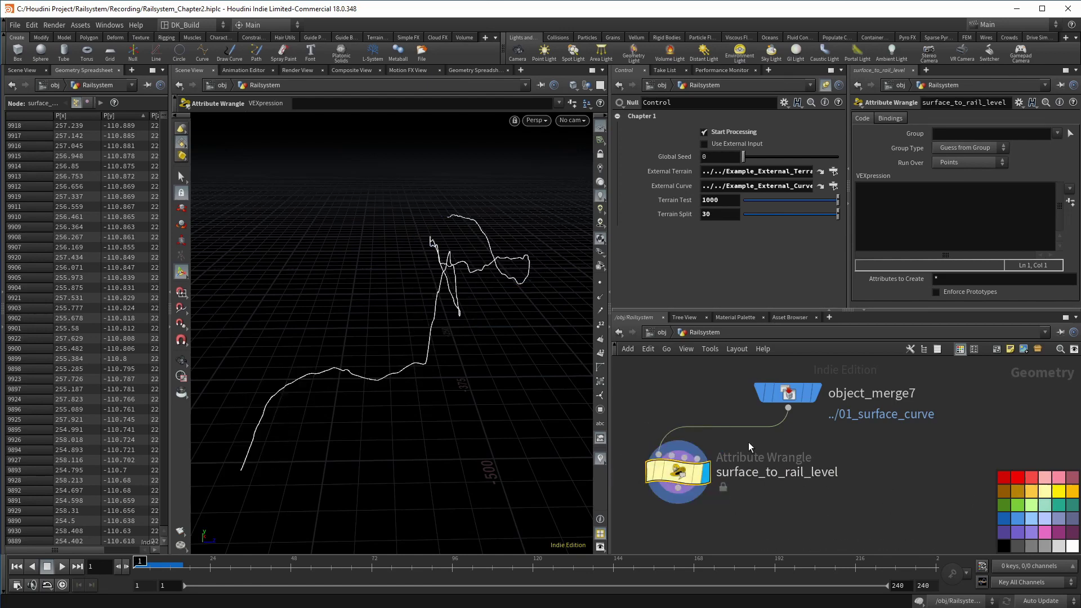
Step: Enter the VEX @P.y = ch("rail") and create the Rail spare parameter
click(965, 203)
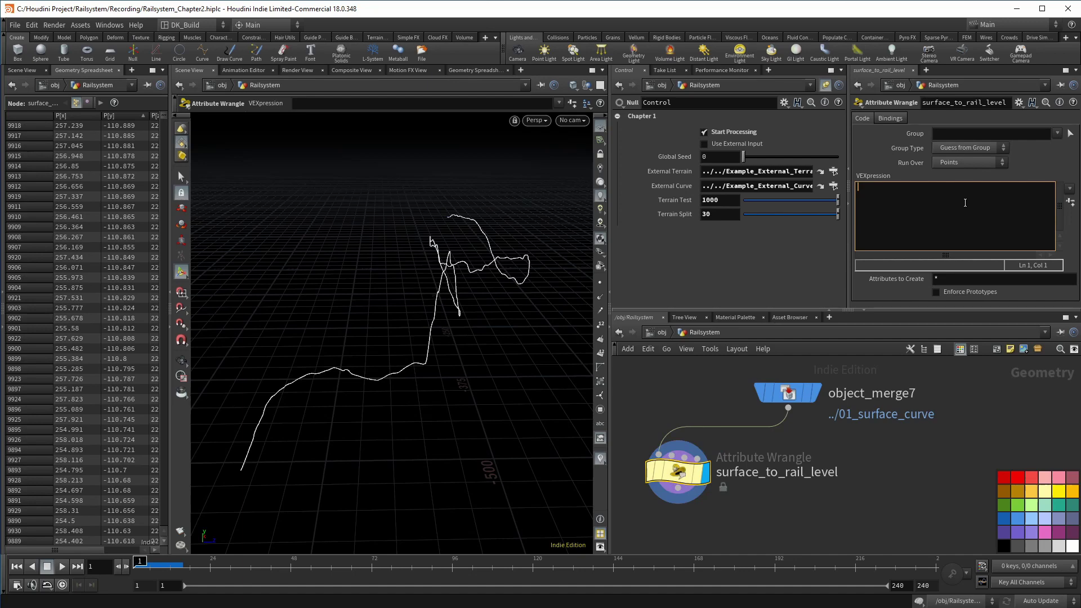
text(@P.y = ch("rail");)
click(1071, 201)
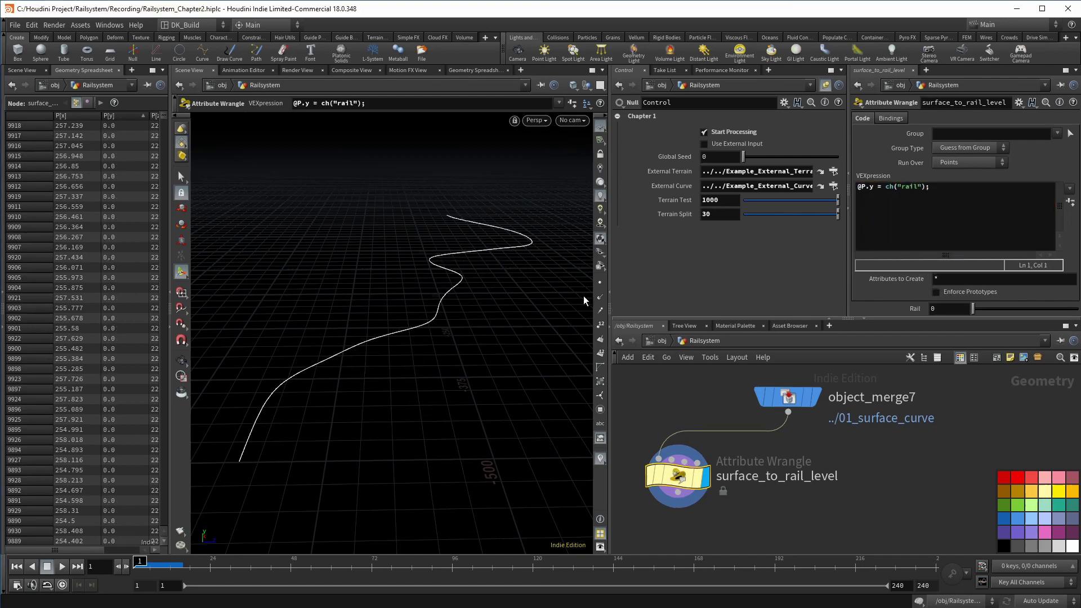
key(Escape)
drag(465, 314, 464, 292)
key(Return)
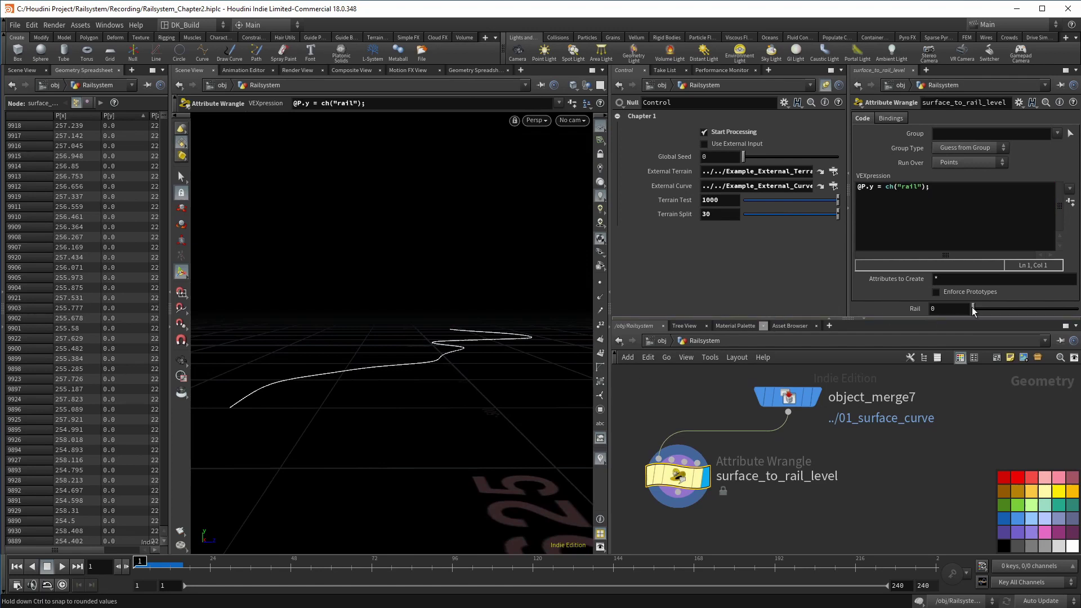
Step: Try a Rail height of 12.392 and show the terrain alongside the flattened curve
middle_drag(973, 312, 1025, 287)
scroll(841, 508, down, 2)
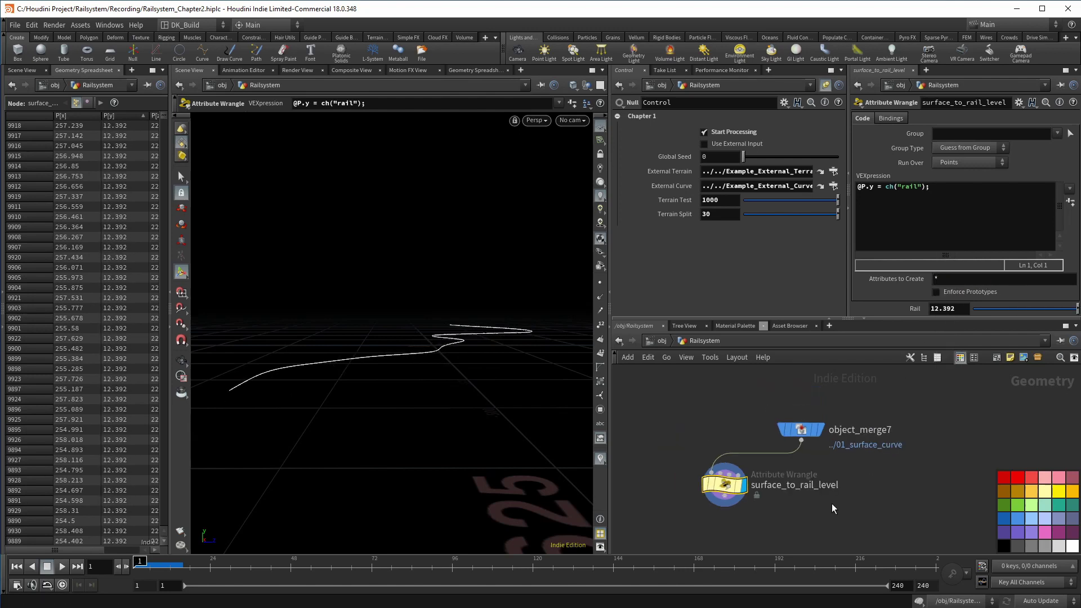
scroll(833, 503, down, 3)
scroll(846, 499, up, 1)
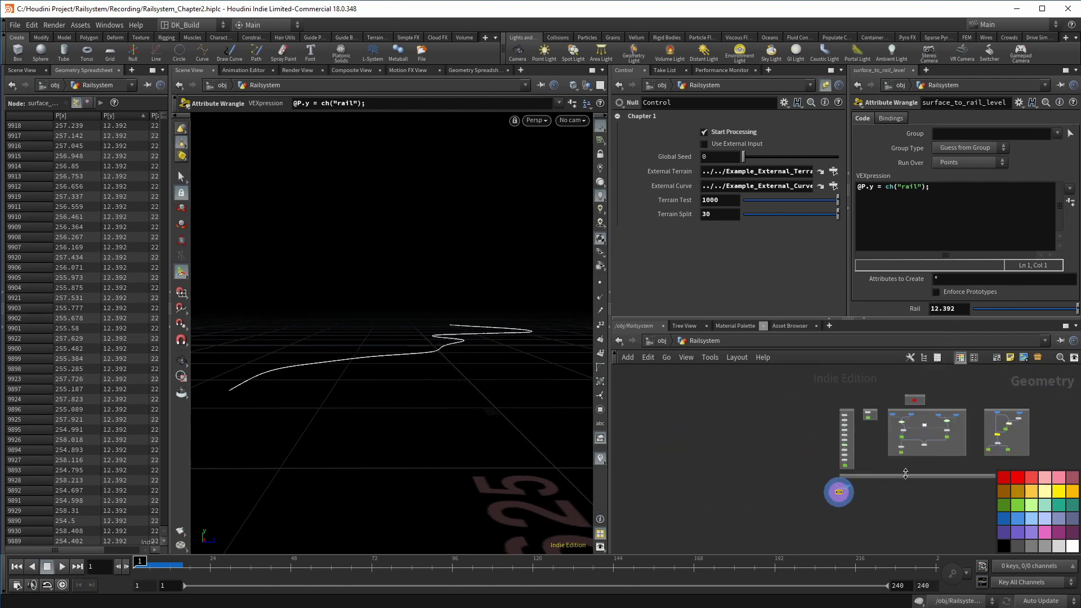
scroll(924, 417, up, 2)
scroll(924, 416, up, 5)
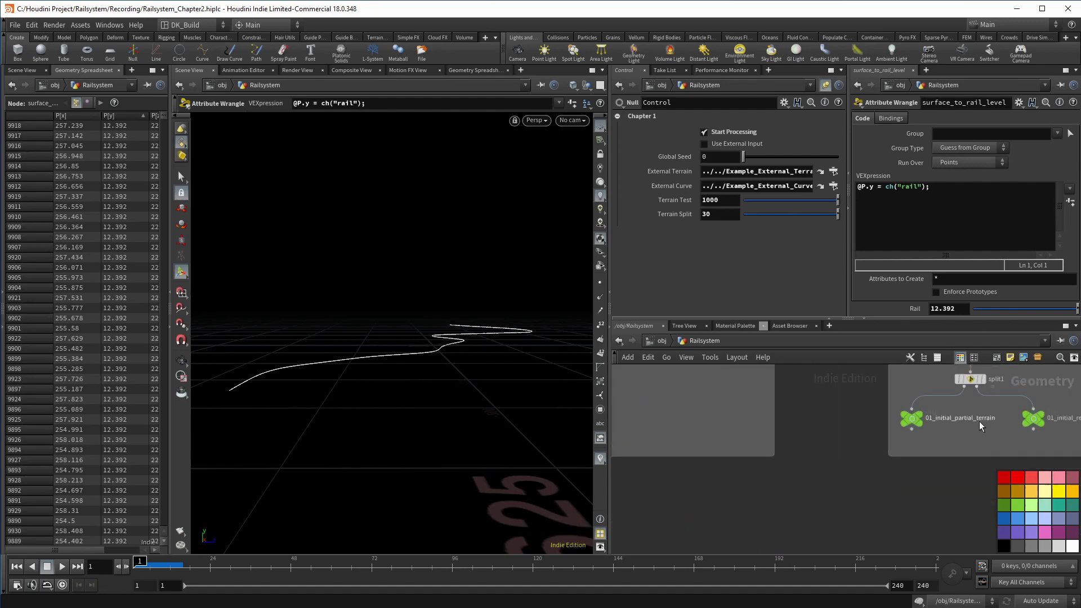
click(928, 437)
scroll(924, 428, down, 5)
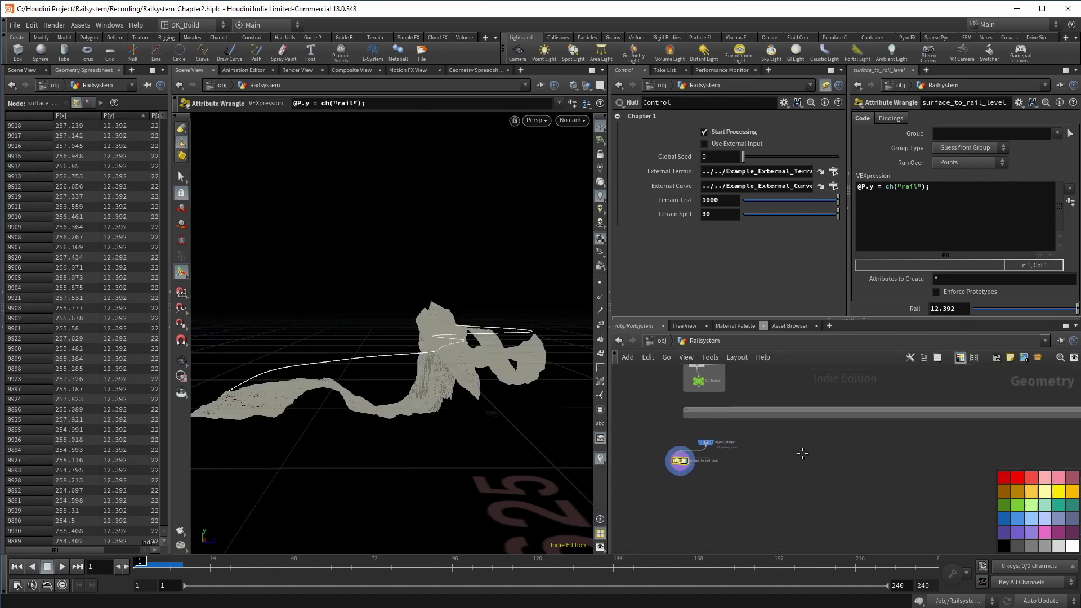
drag(396, 388, 448, 405)
key(Return)
Step: Set Rail to 15 and check the curve height over the terrain
click(952, 309)
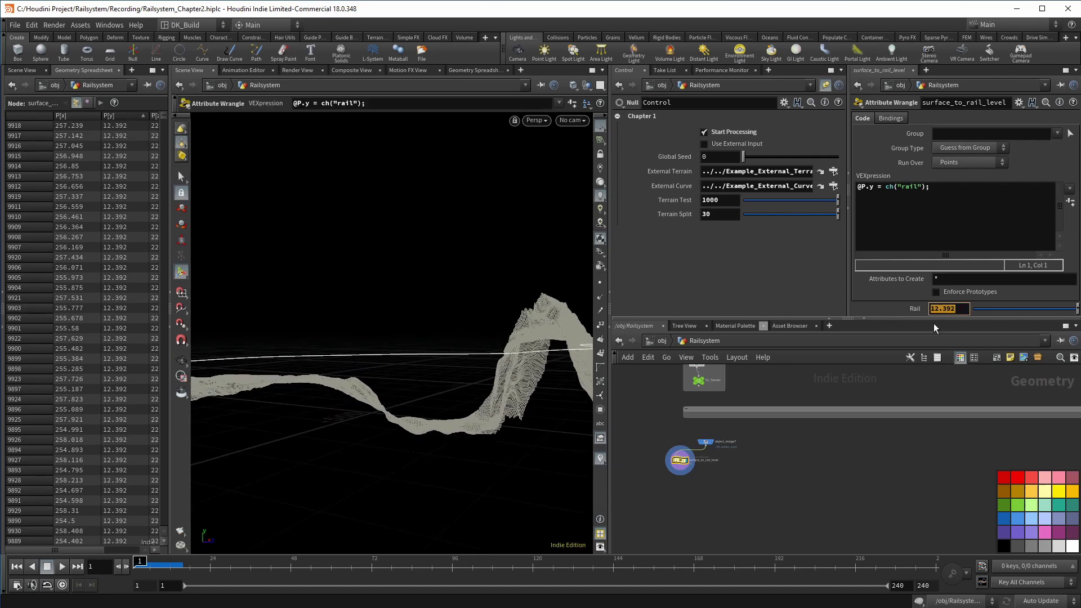
text(15)
key(Return)
key(Escape)
drag(502, 309, 625, 304)
key(Return)
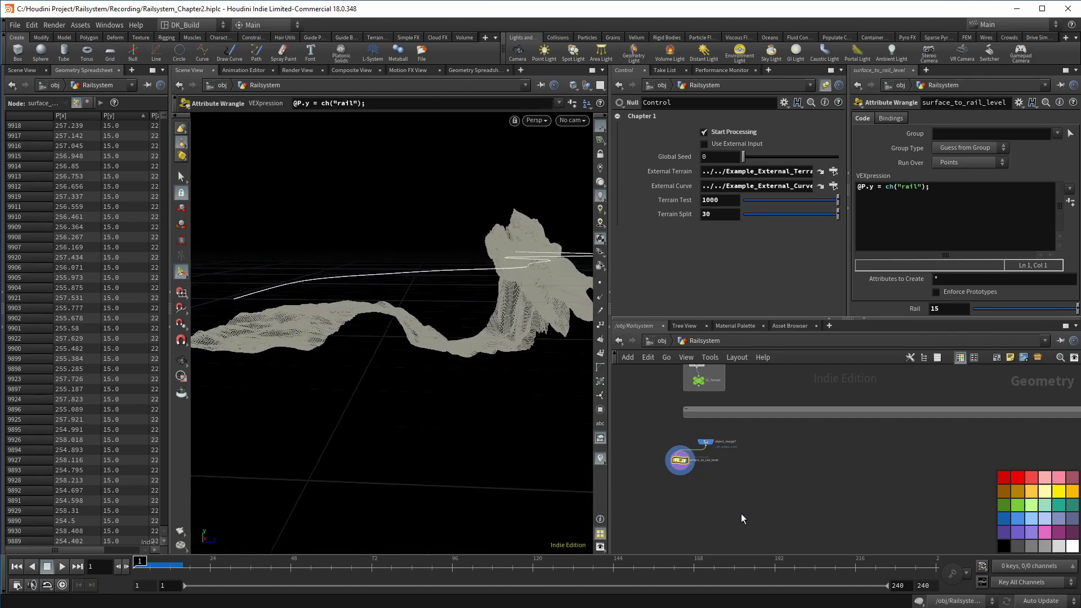
scroll(702, 475, up, 5)
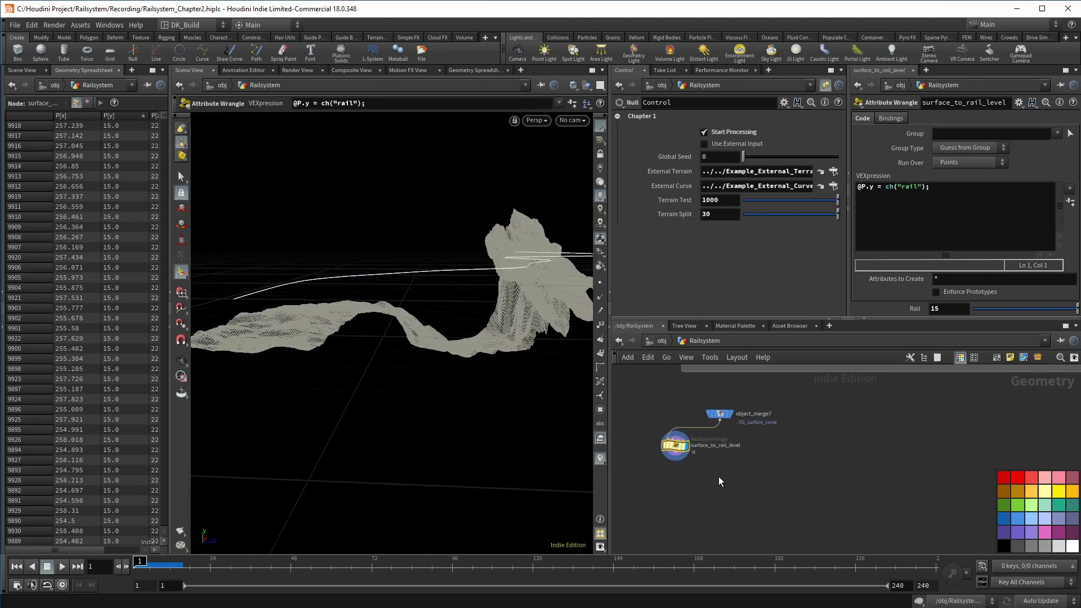
scroll(686, 459, up, 2)
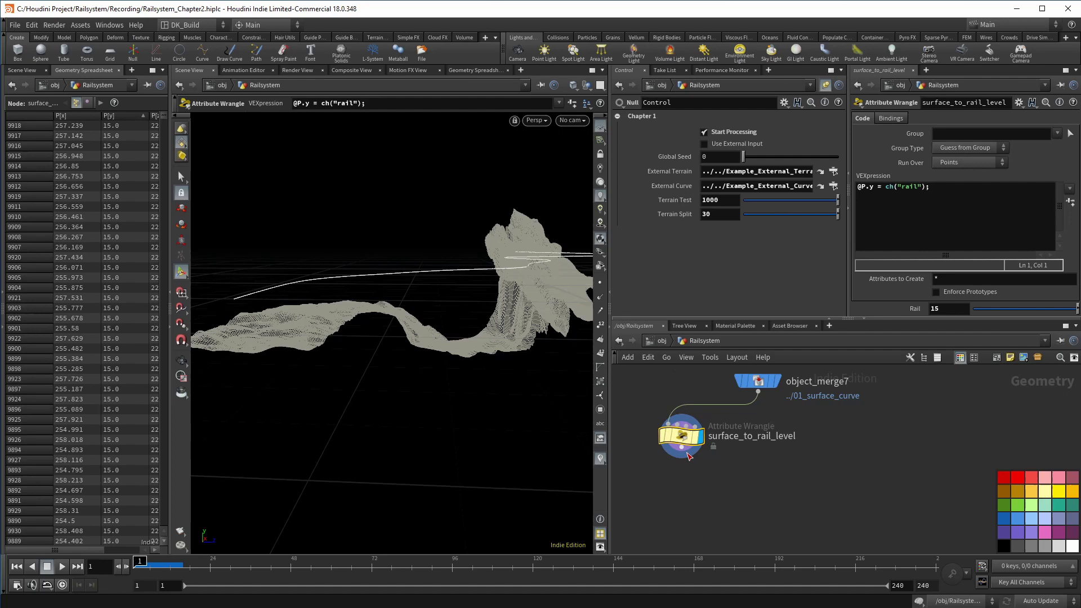
Step: Add a Convert Line node, convertline1, below the wrangle, display it, and turn off Compute Length
click(682, 448)
key(Tab)
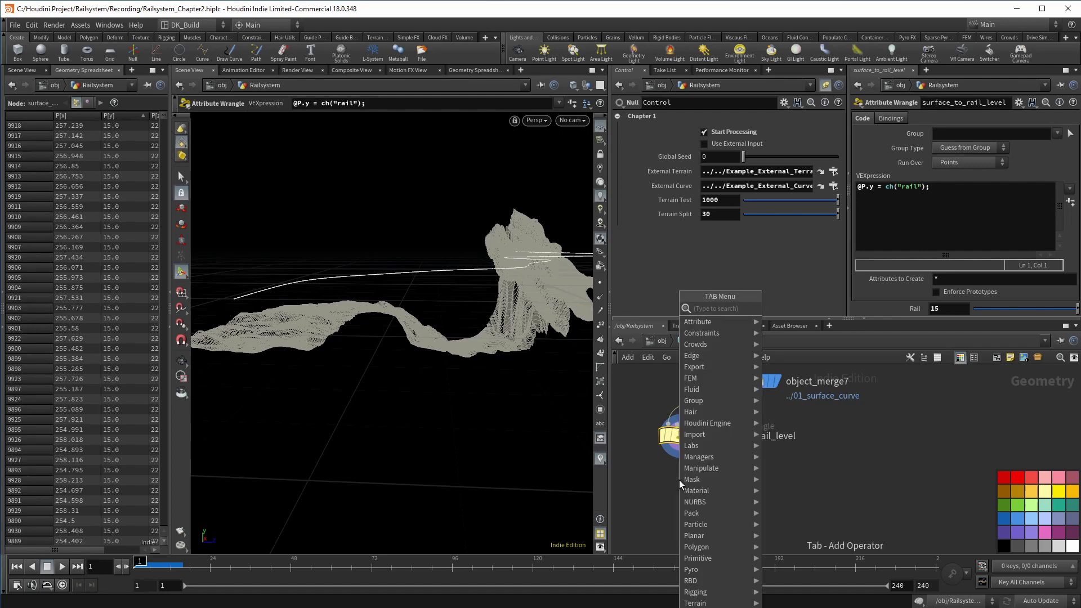
text(convert)
key(Down)
key(Return)
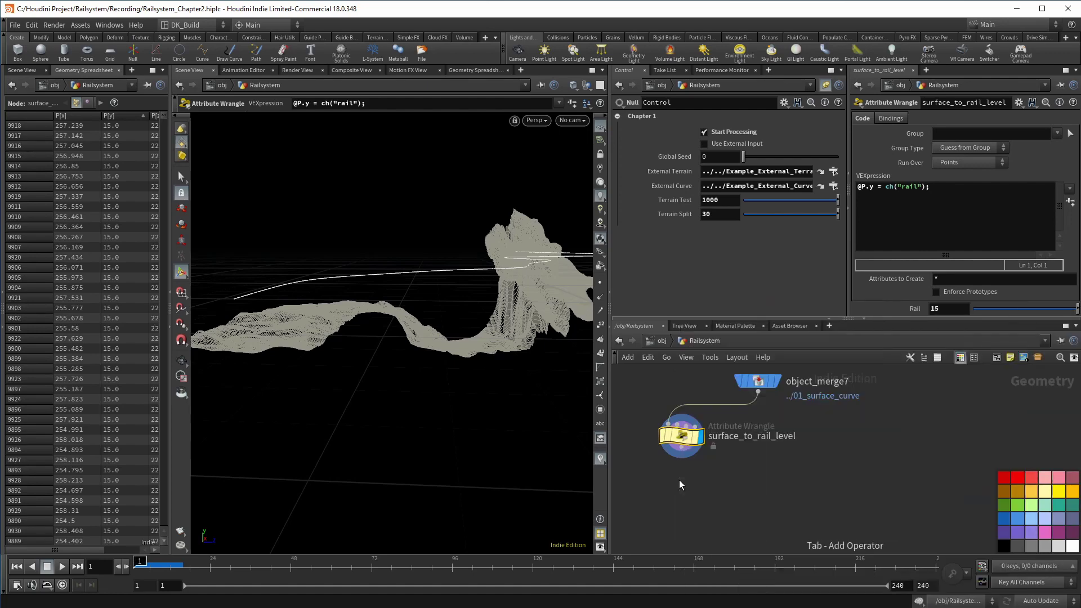
click(679, 480)
click(698, 478)
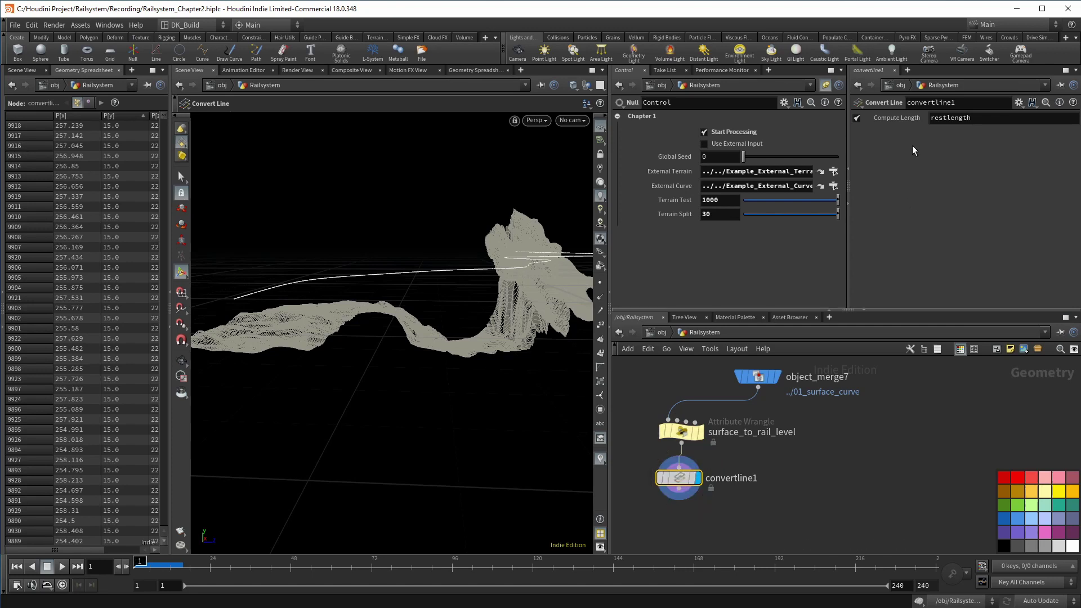
click(857, 119)
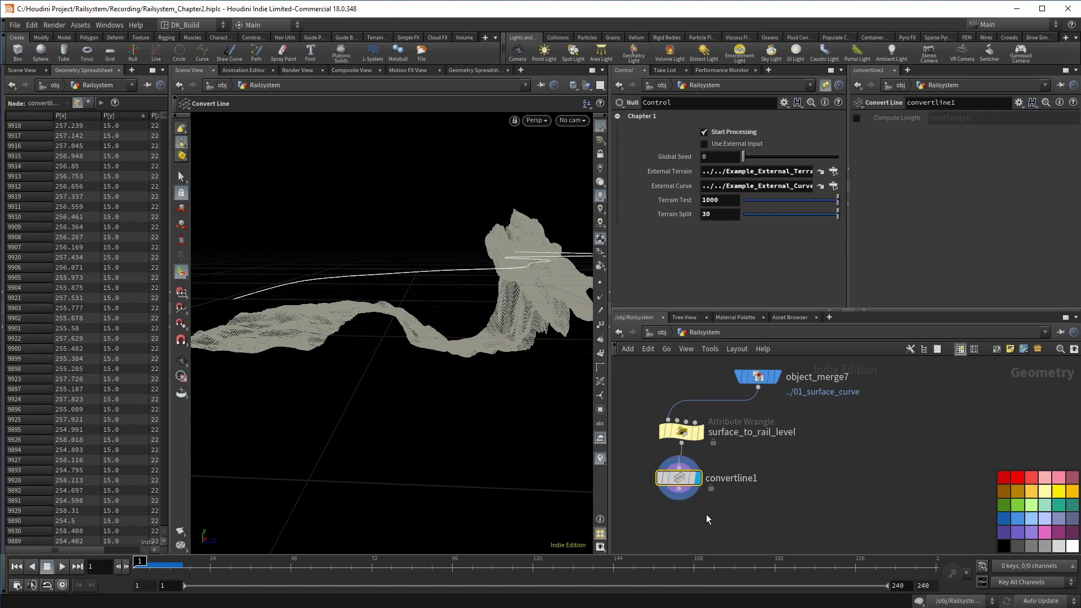
Step: Compare the surface_to_rail_level and convertline1 results in the viewport
click(698, 434)
click(681, 434)
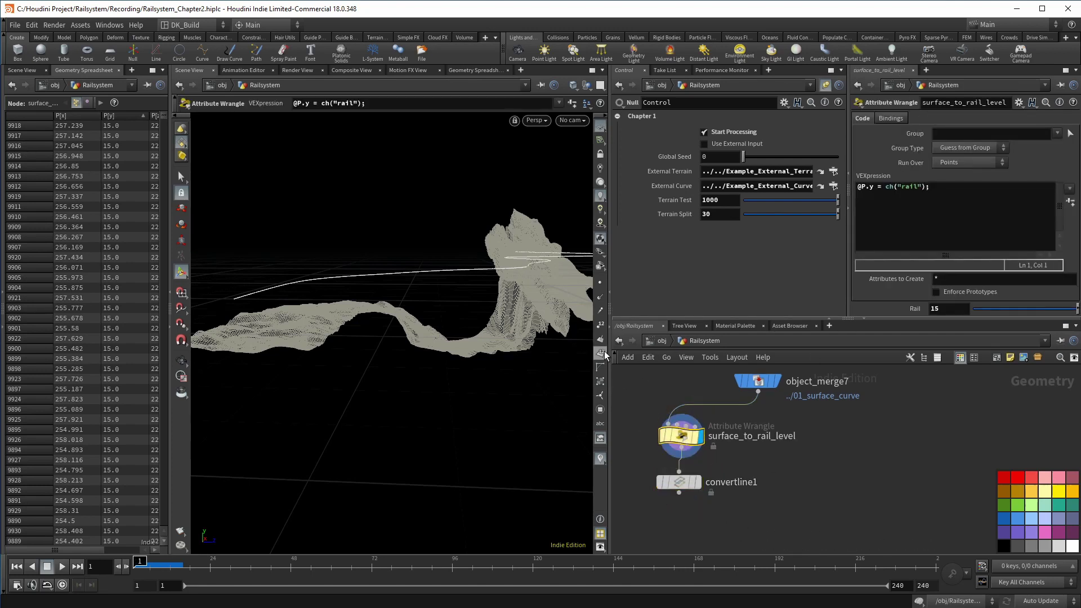
click(696, 470)
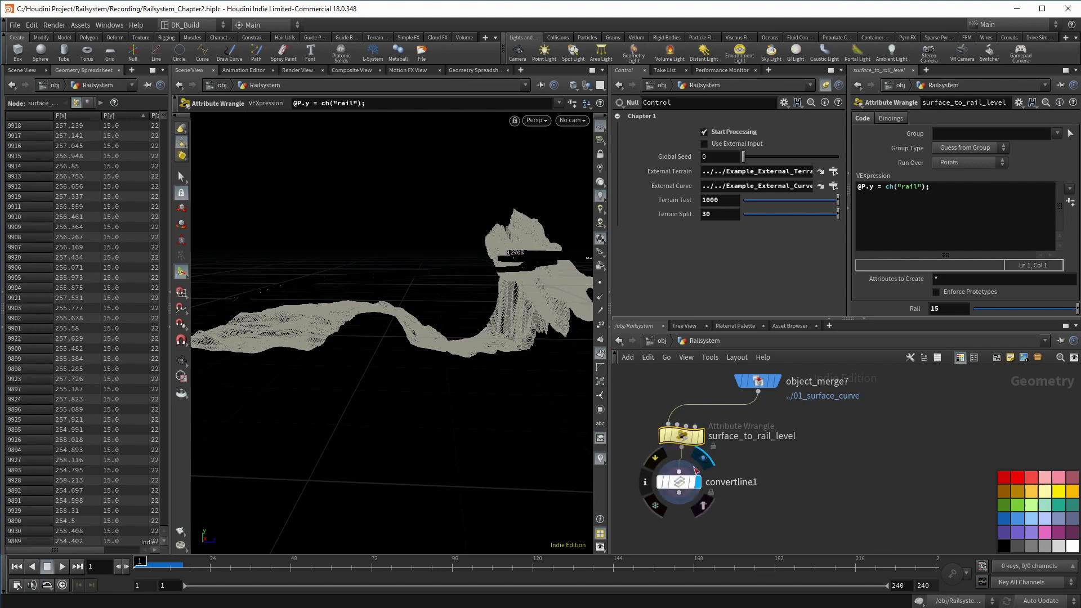
alt+drag(386, 321, 495, 331)
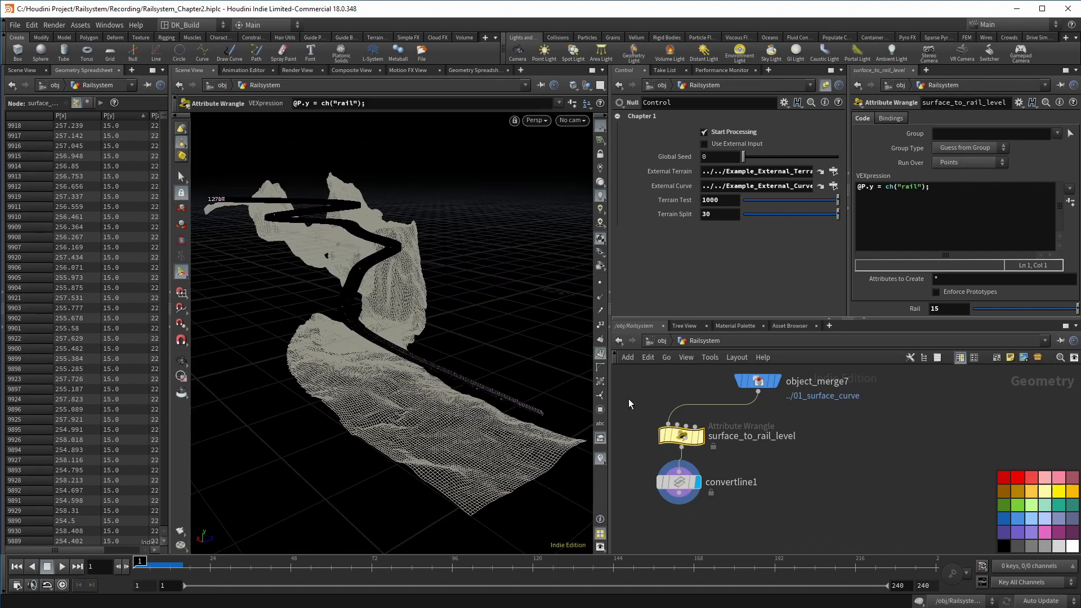
click(686, 486)
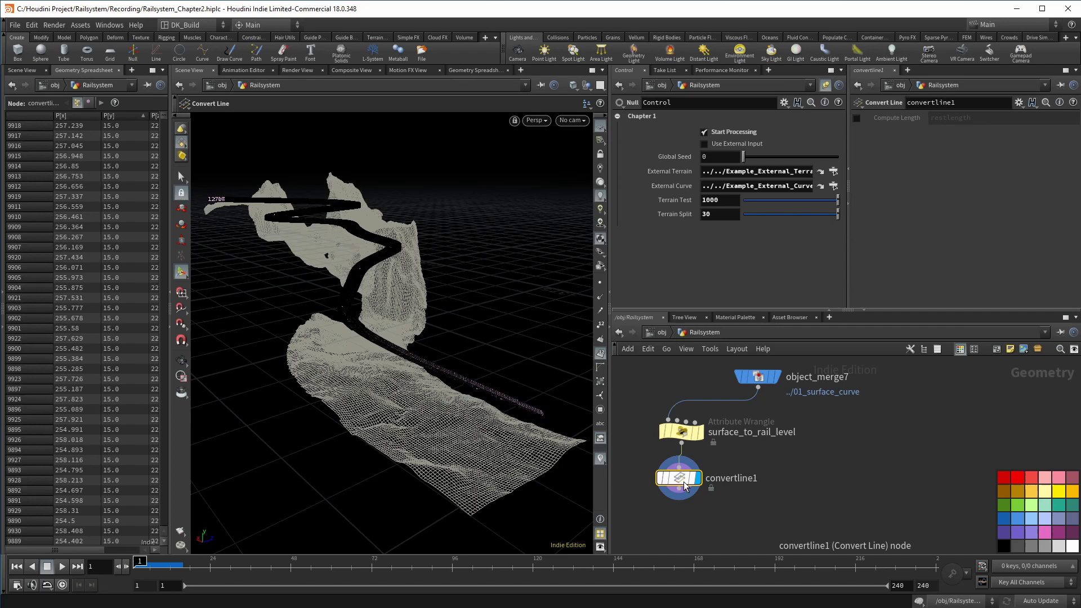
Step: Set resample1's segment Length to 3
scroll(914, 447, down, 3)
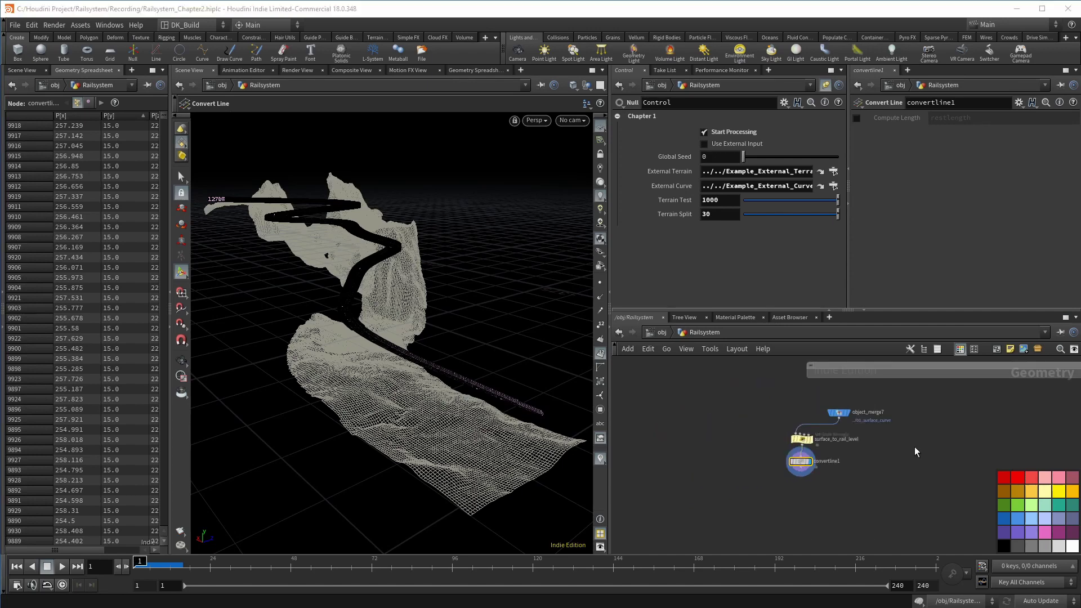
middle_drag(957, 439, 734, 555)
scroll(837, 497, up, 2)
middle_drag(836, 497, 921, 410)
scroll(921, 410, up, 2)
click(921, 410)
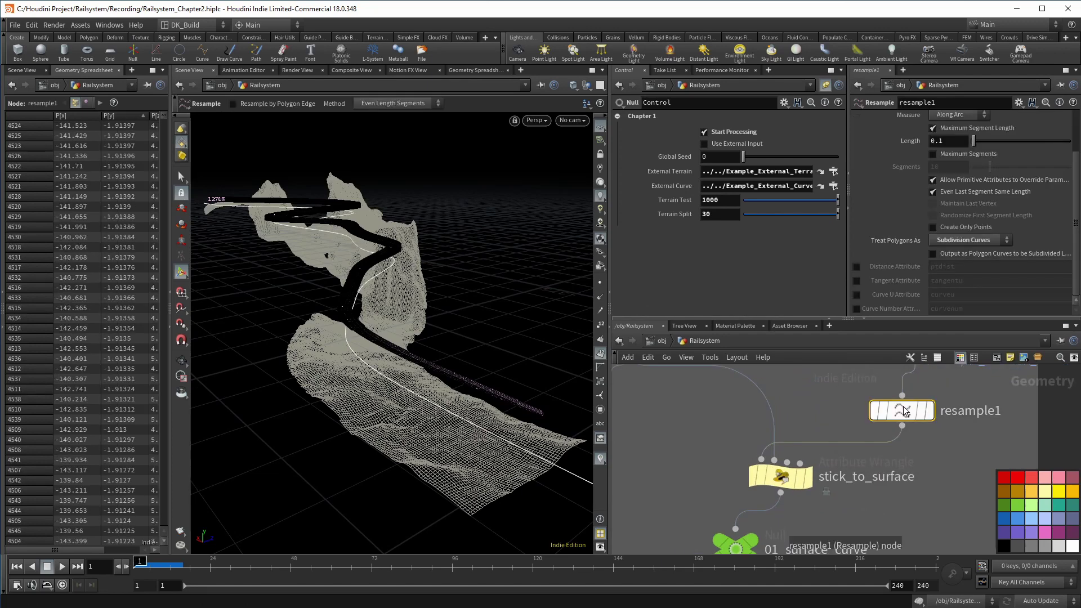
drag(452, 396, 463, 381)
key(Return)
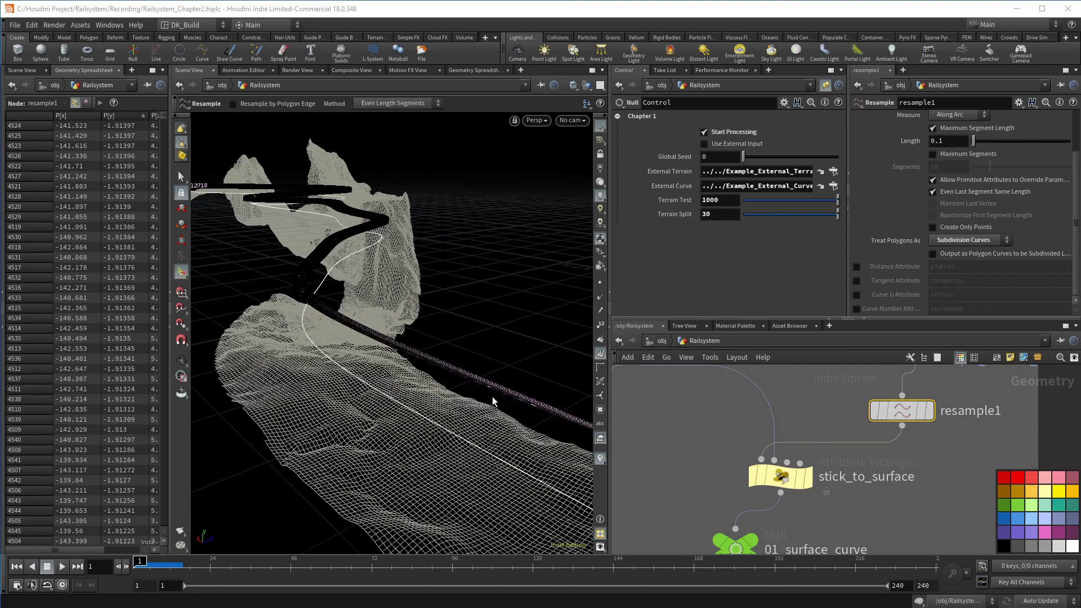
text(3)
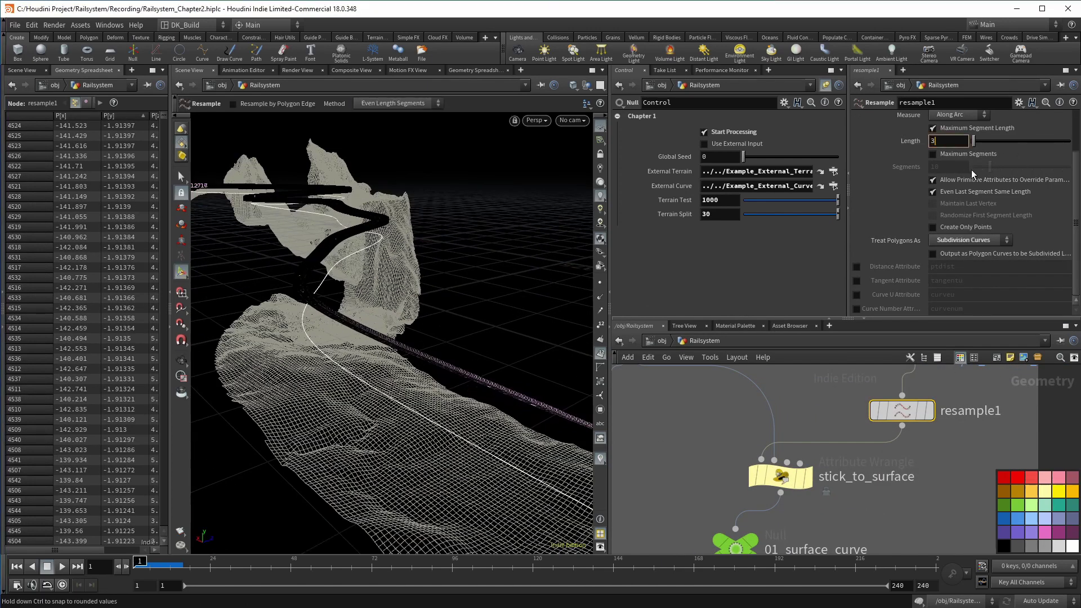
key(Return)
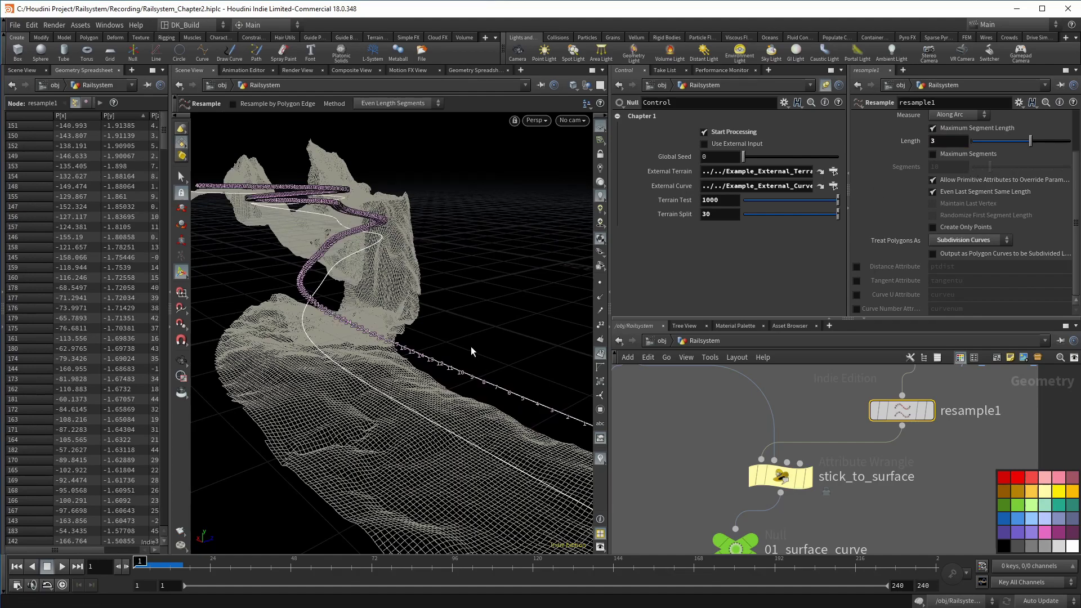
Step: Frame the whole terrain and pan the network back to the convertline1 chain
key(Escape)
mouse_move(465, 327)
mouse_down()
mouse_move(441, 314)
mouse_move(458, 318)
mouse_up()
scroll(441, 315, up, 5)
key(h)
key(Return)
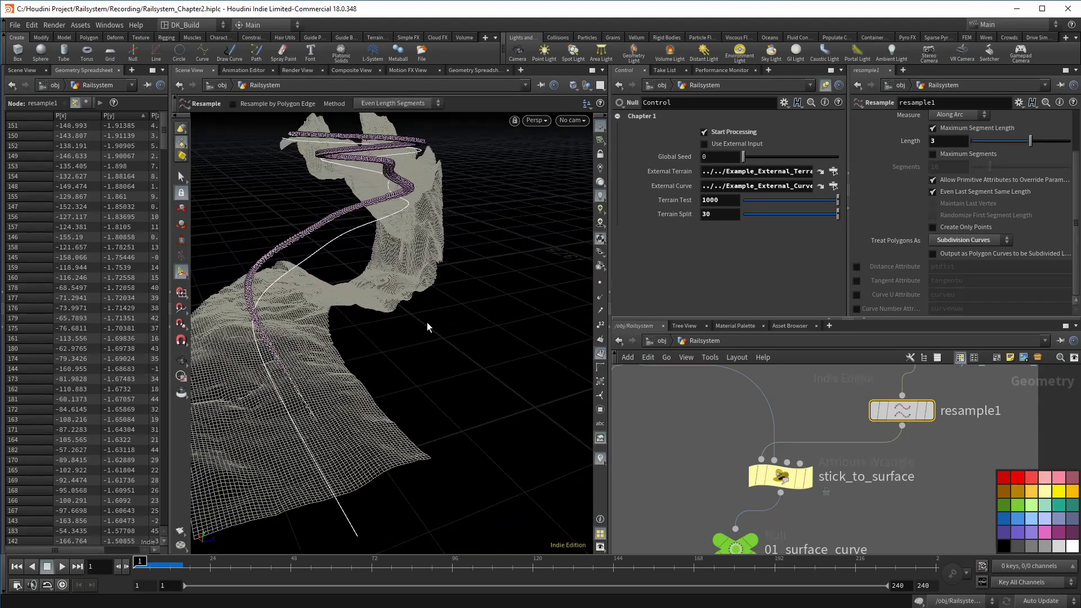
scroll(652, 400, down, 5)
middle_drag(667, 413, 748, 420)
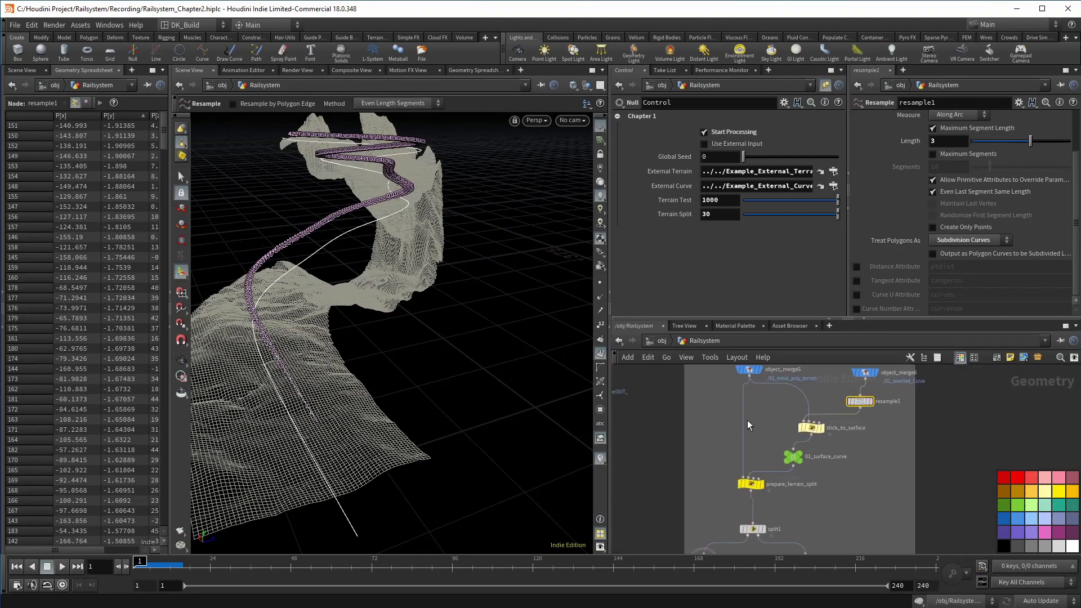
scroll(808, 411, down, 3)
scroll(700, 497, up, 8)
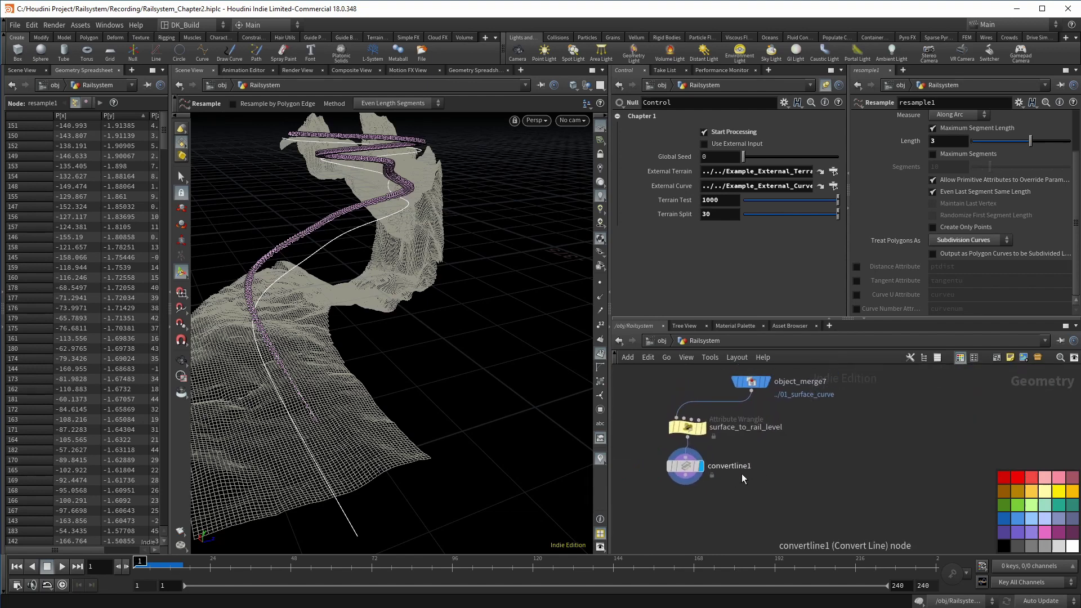
Step: Add a PolyFrame node below convertline1 and untick its Normal Name output
click(687, 479)
key(Tab)
text(po)
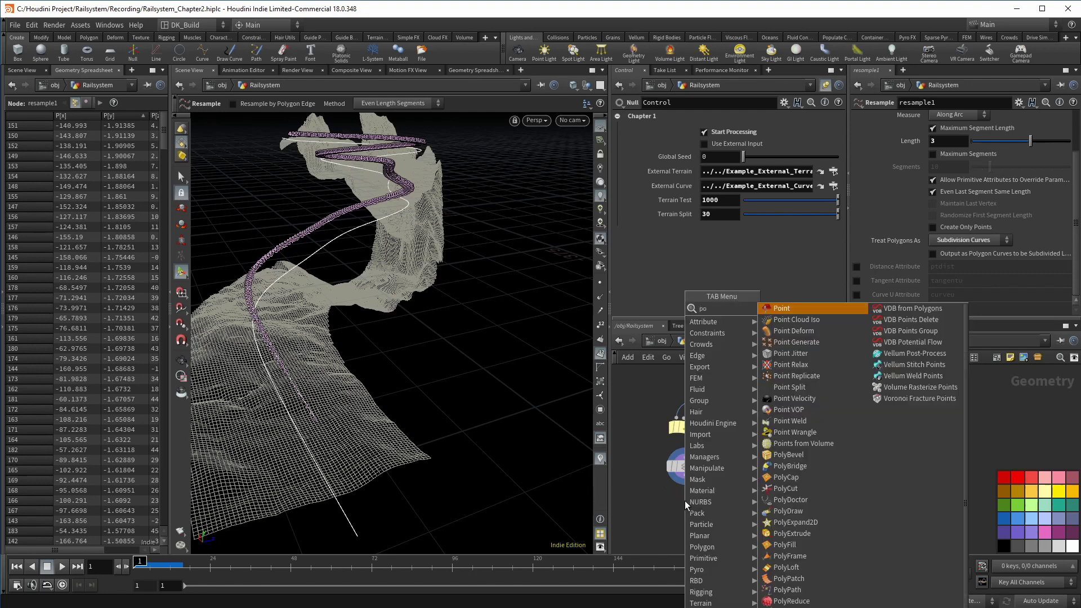
text(lyfr)
key(Return)
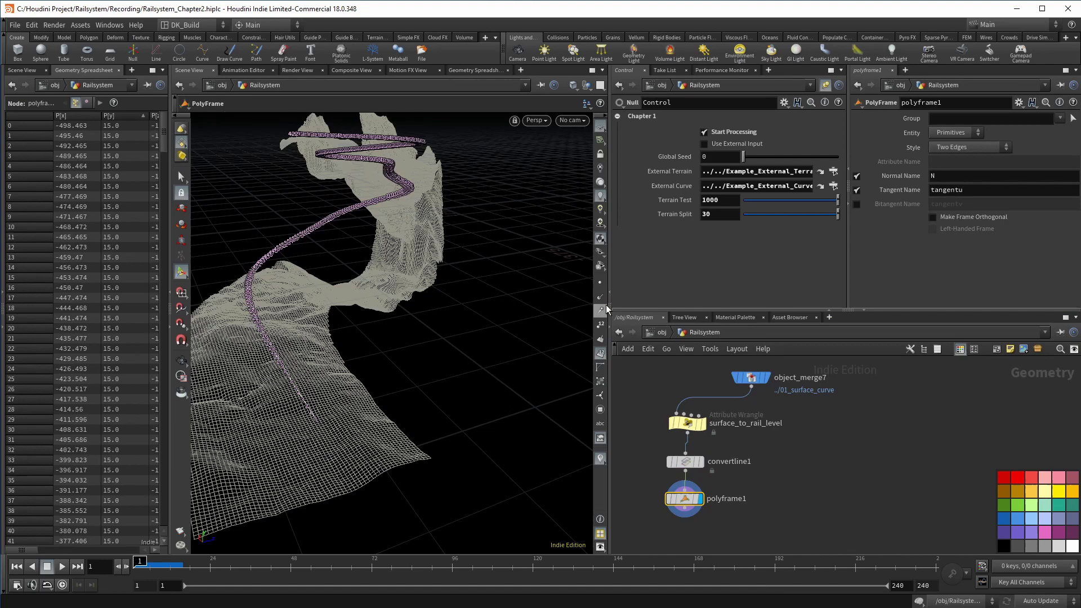
key(Escape)
drag(282, 313, 292, 320)
key(Return)
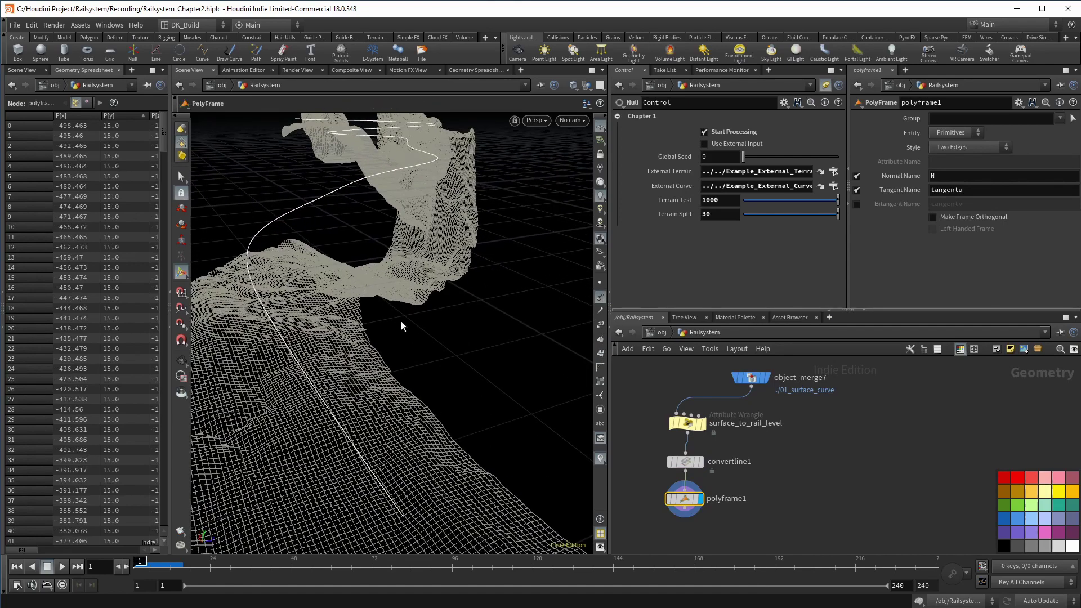
click(856, 176)
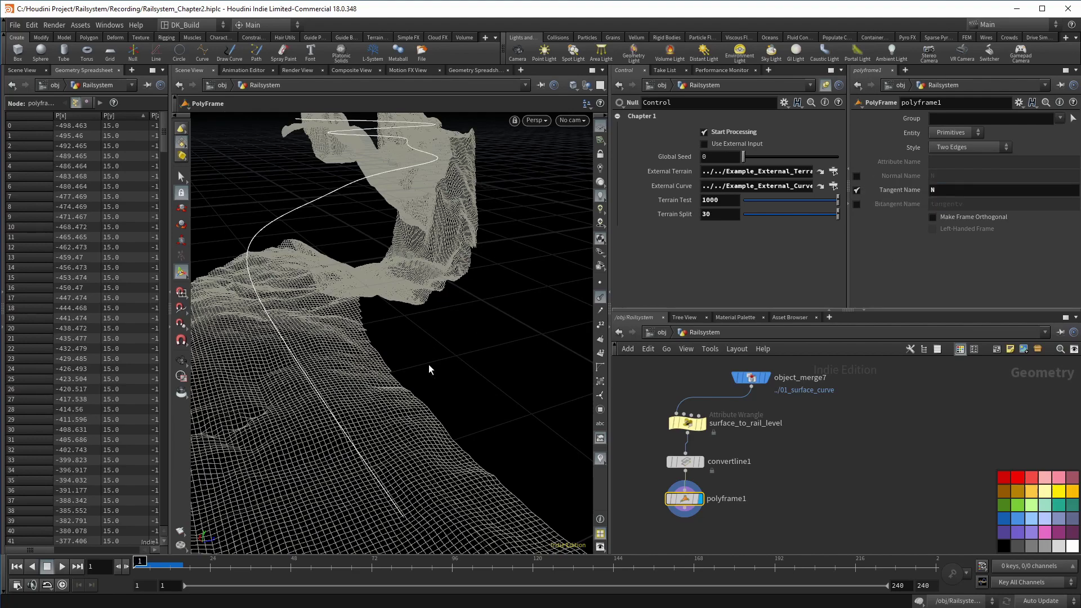
Step: Enlarge the viewport point markers from 3 to 4.94 in the display options' Guides settings
key(Escape)
drag(418, 387, 451, 379)
key(Return)
key(d)
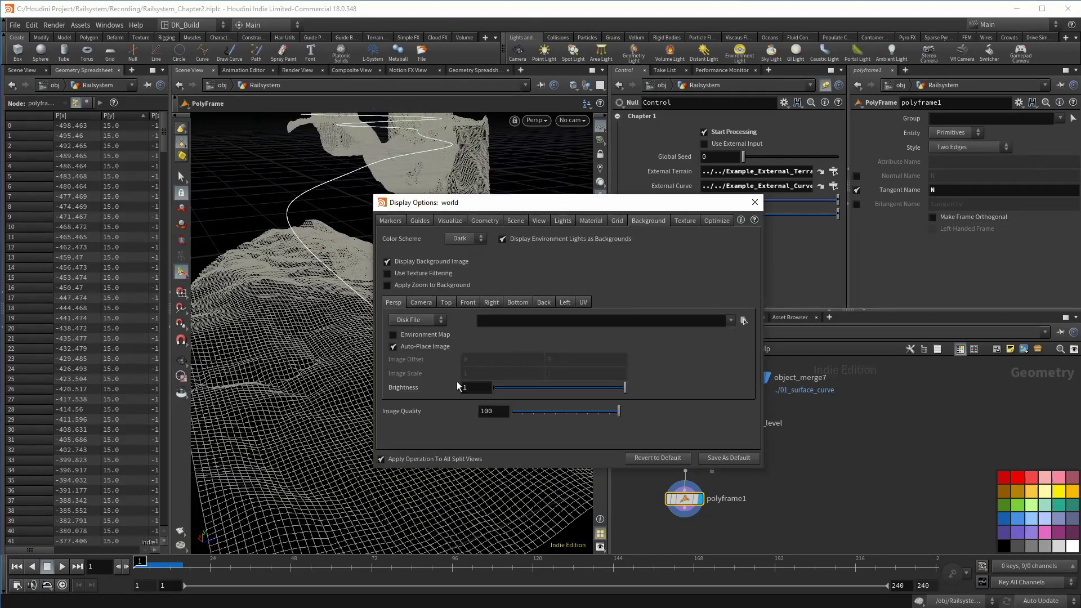
click(436, 222)
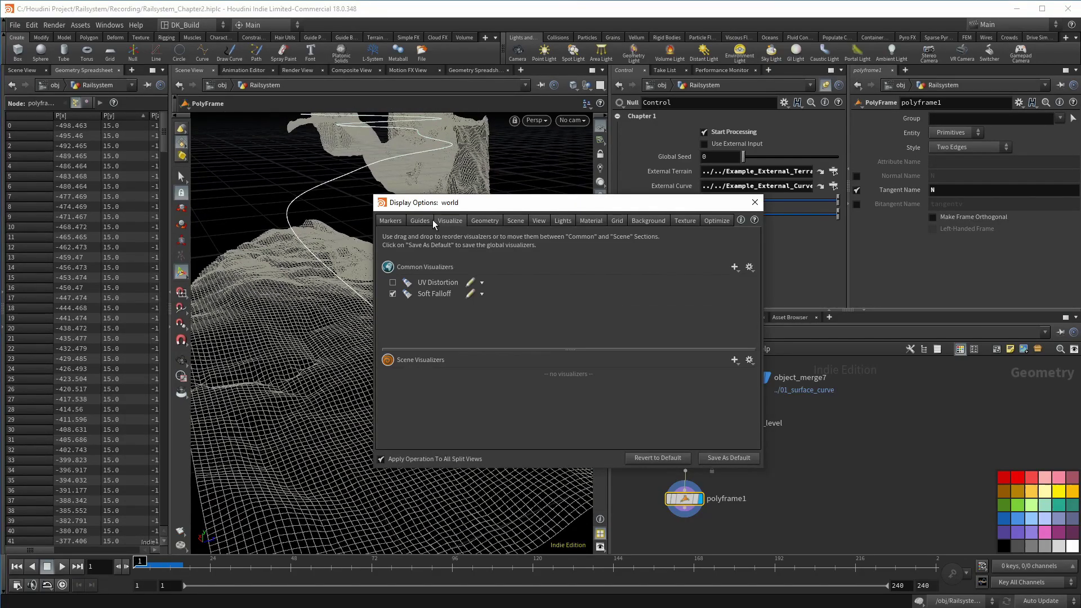
click(433, 223)
click(625, 339)
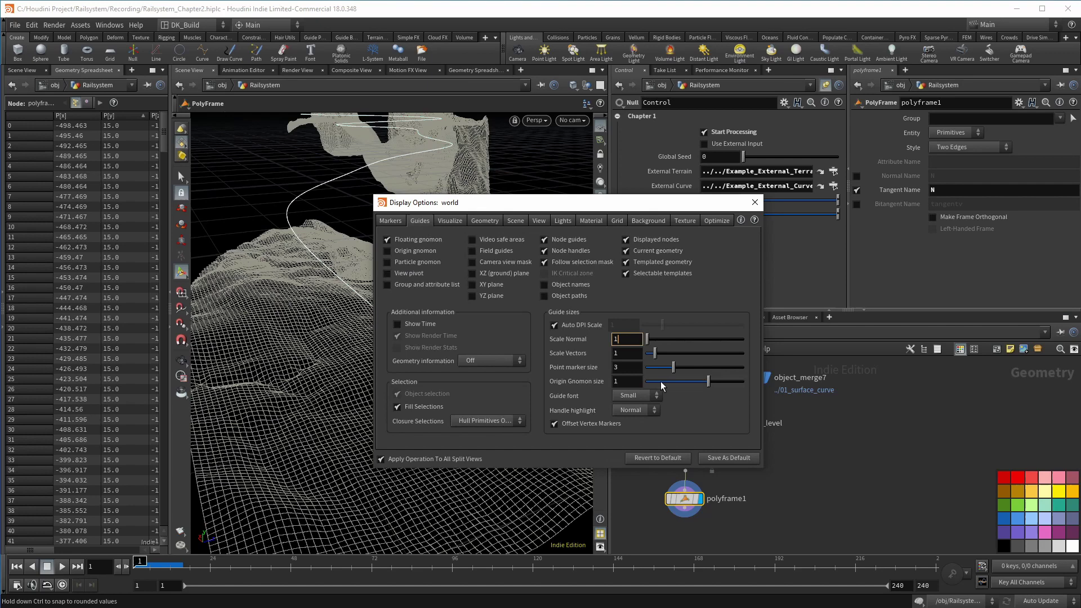
drag(673, 367, 700, 367)
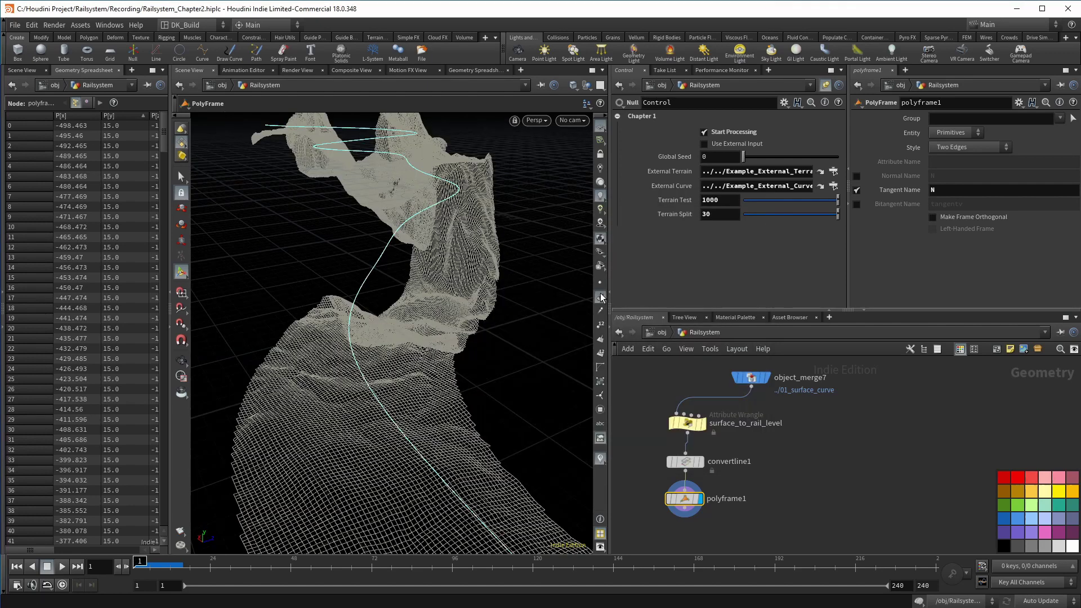
click(600, 283)
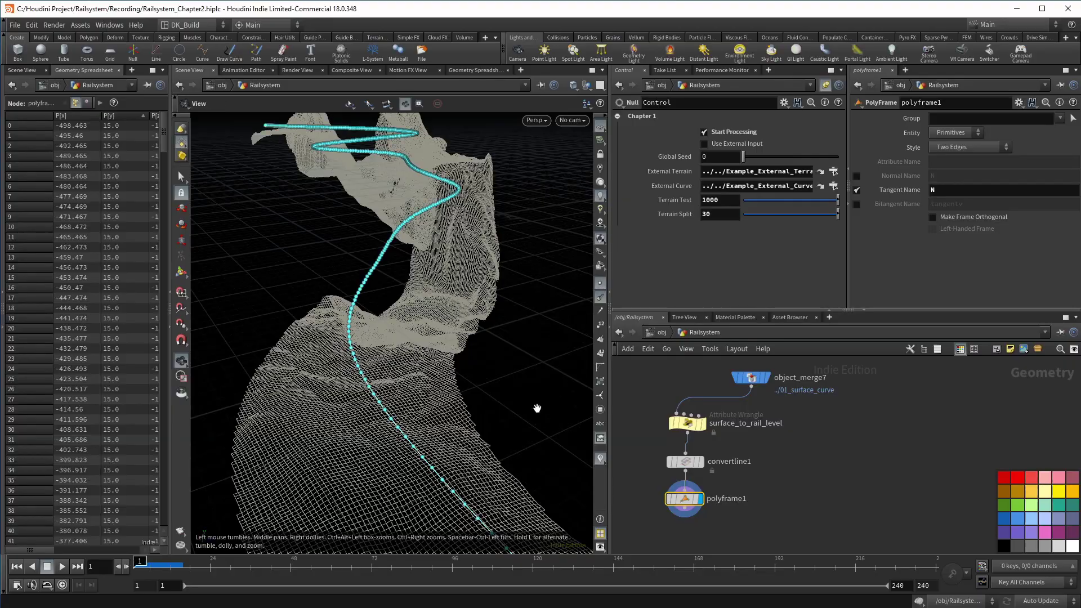
Step: Orbit closer and frame the whole terrain and rail curve to inspect the points
drag(538, 408, 449, 332)
key(Return)
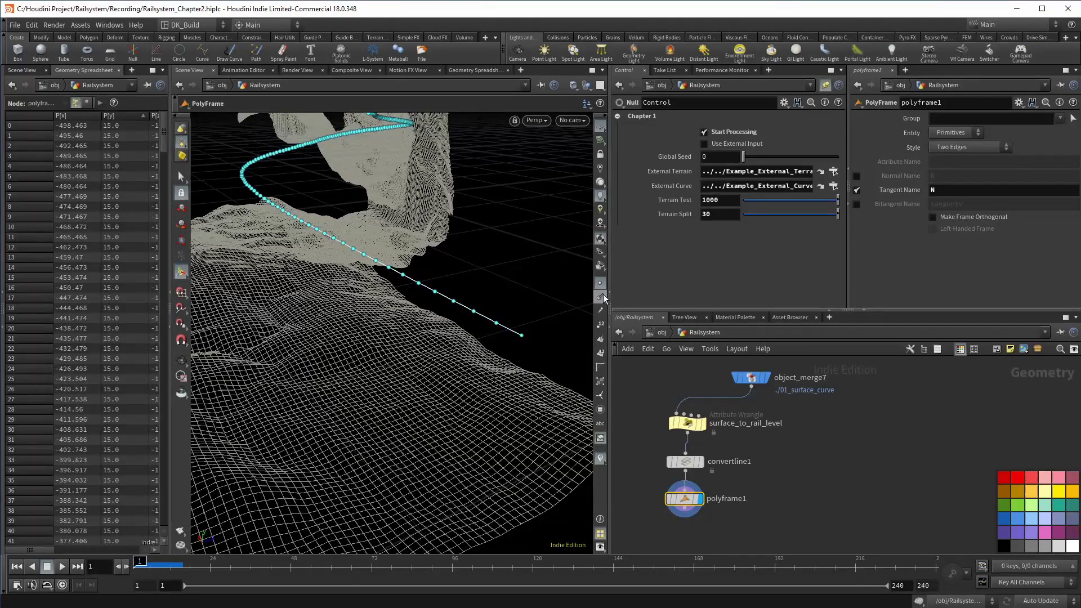
key(Escape)
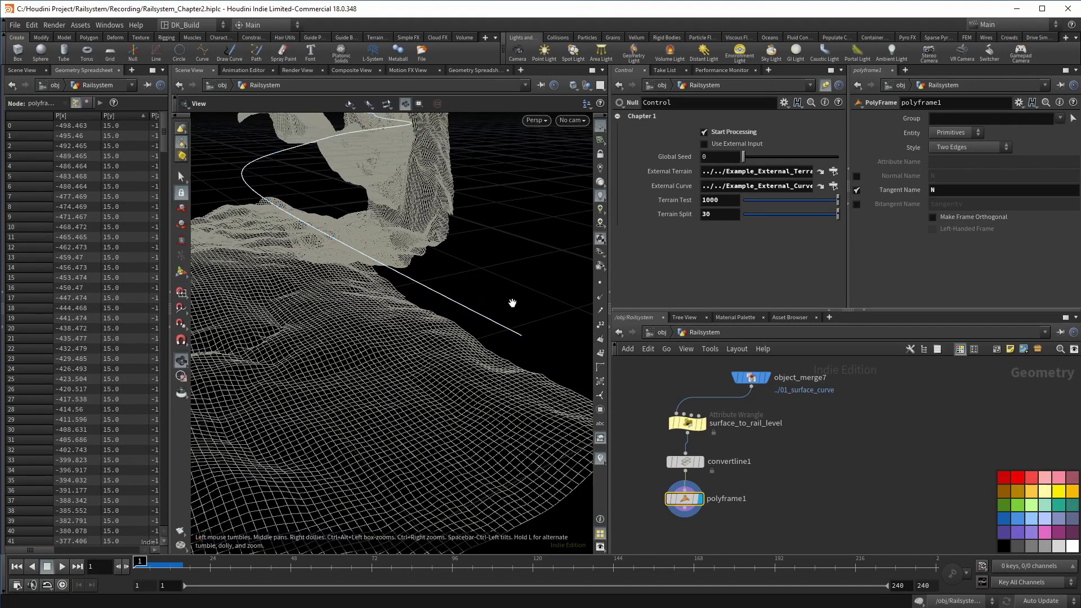
key(h)
key(Return)
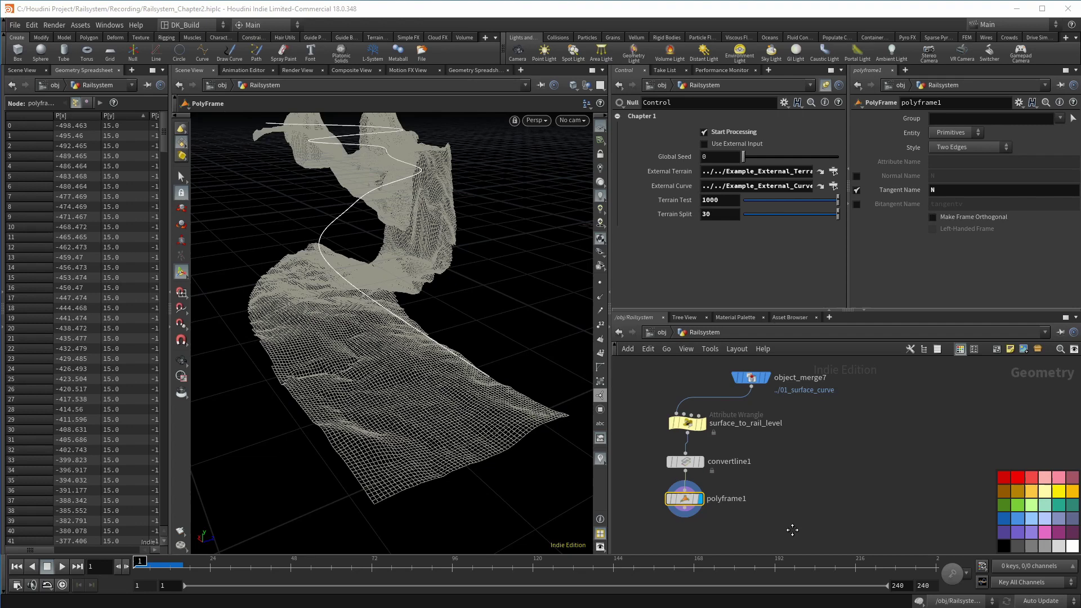
Step: Add an Attribute Wrangle below polyframe1 and name it lerp_curve
key(Tab)
text(a)
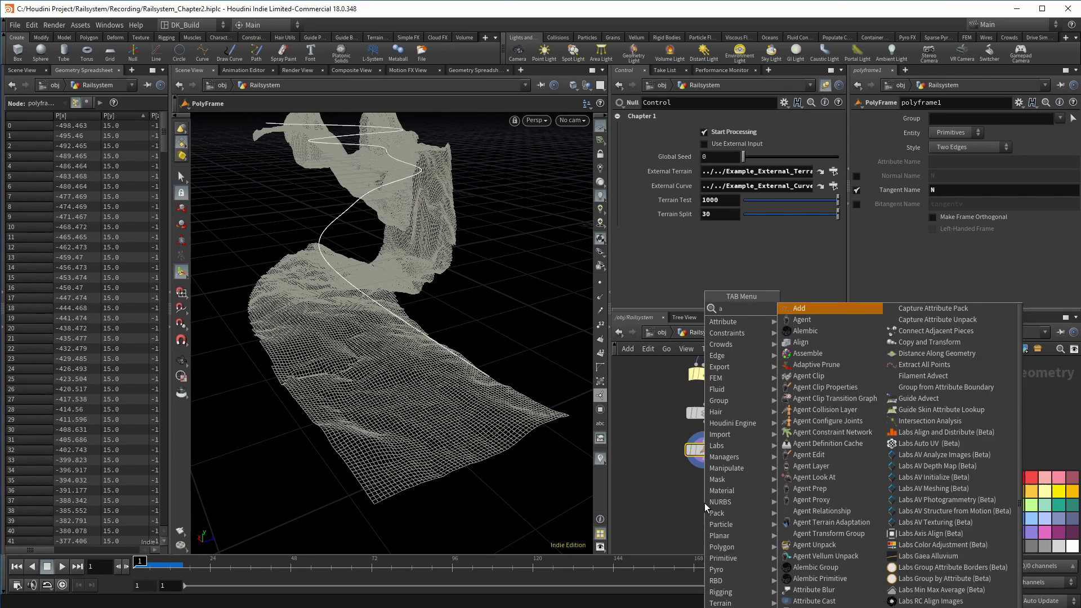
text(ttribwrangle)
key(Return)
click(705, 502)
double_click(751, 503)
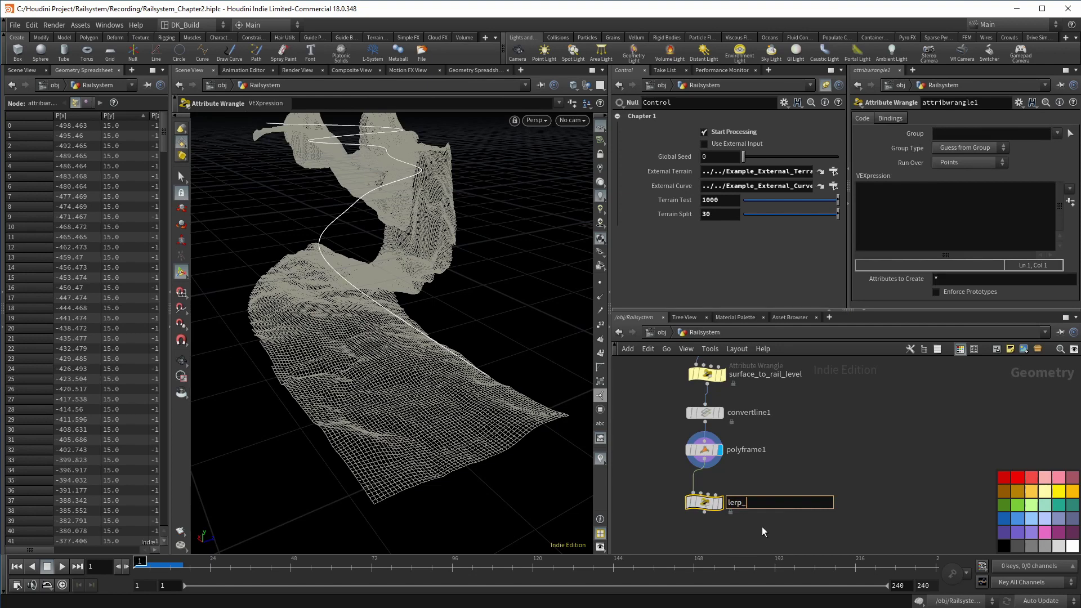
text(lerp_curve)
key(Return)
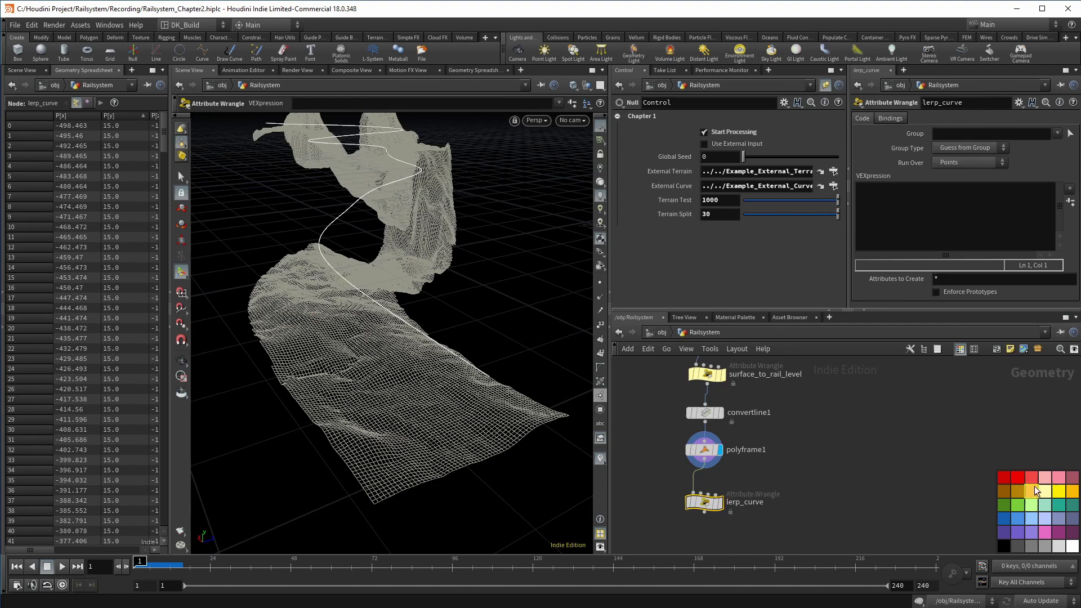
Step: Wire object_merge7's original curve through a dot into lerp_curve's input
mouse_move(727, 491)
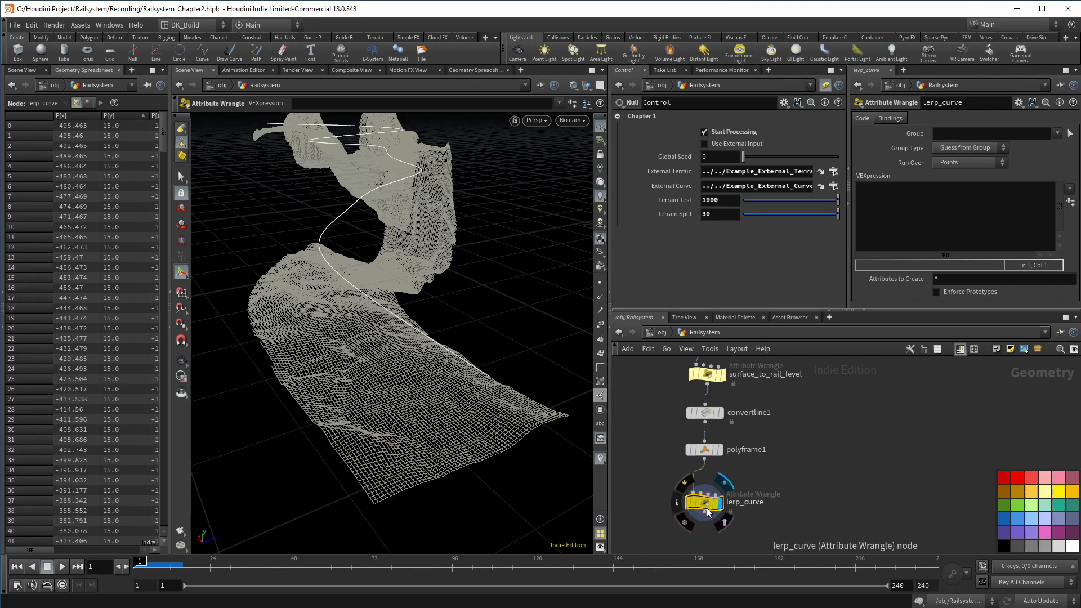
drag(707, 508, 758, 508)
middle_drag(788, 428, 777, 495)
click(754, 391)
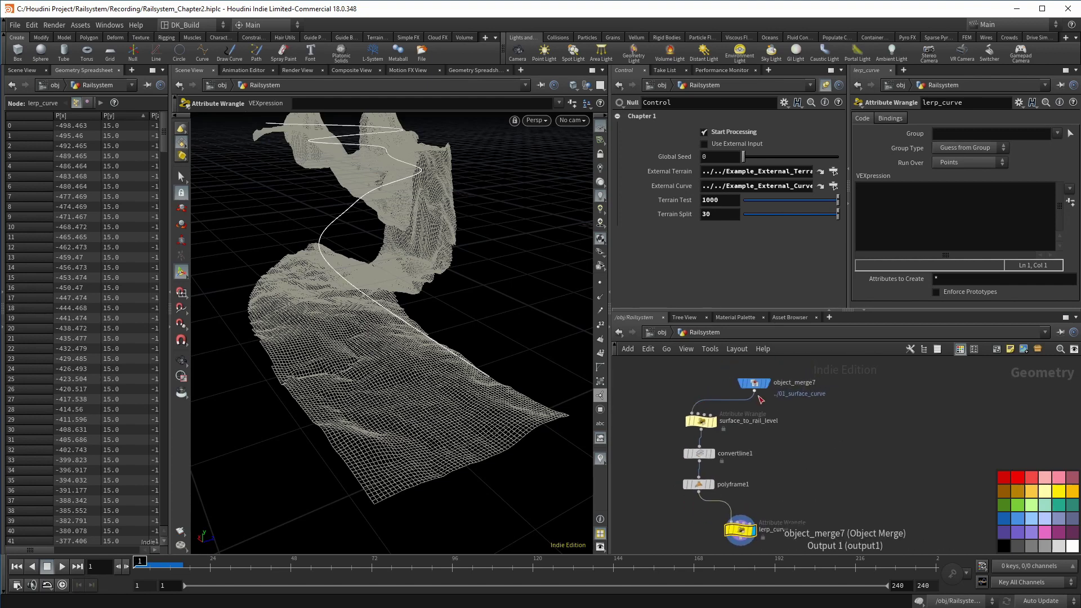
alt+click(813, 447)
click(750, 532)
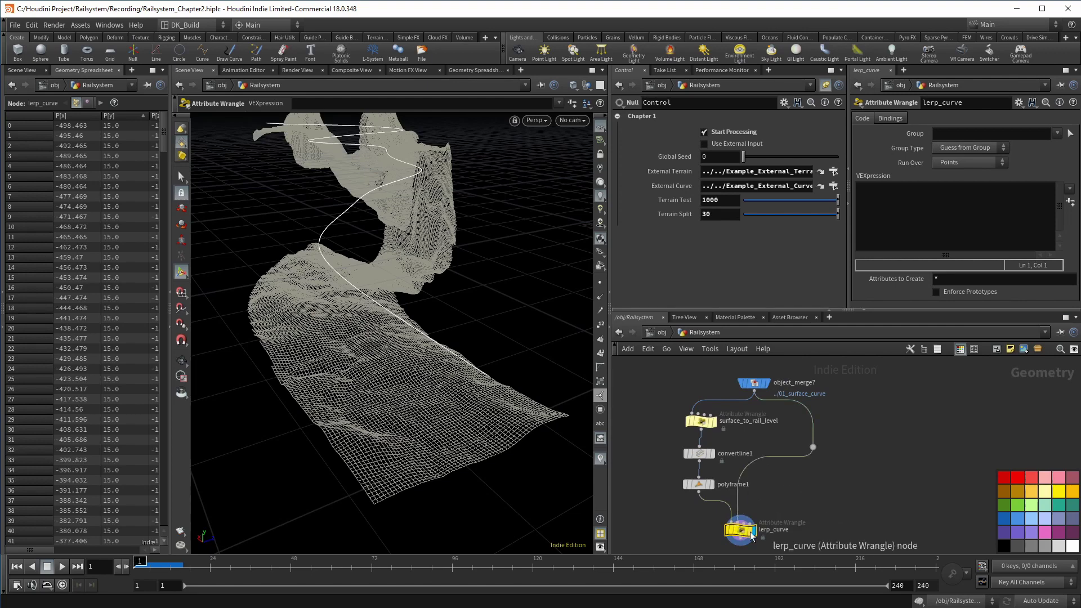
scroll(752, 535, up, 3)
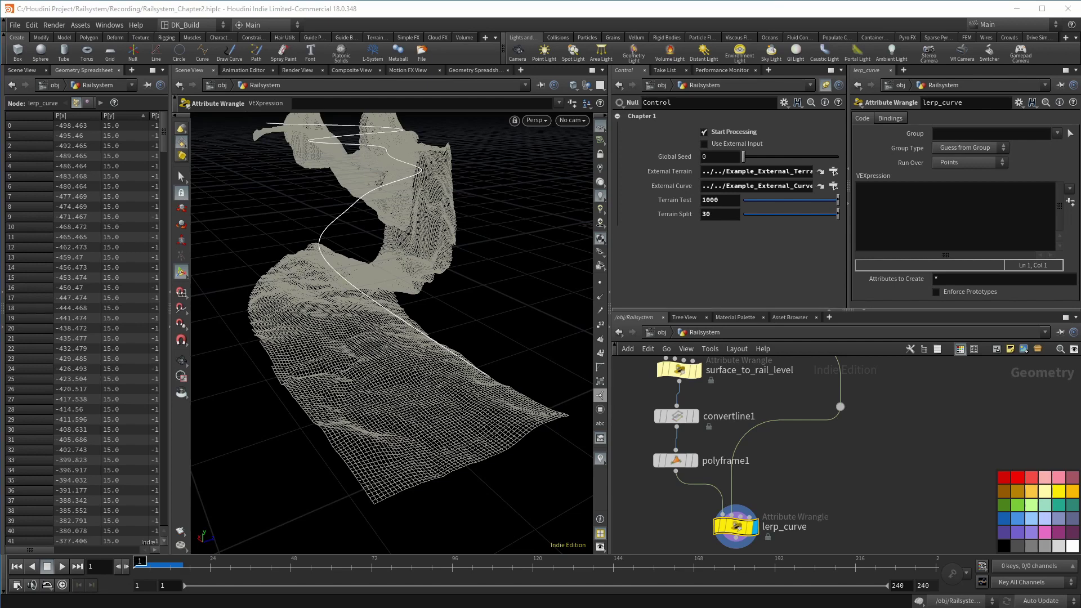
Step: Write VEX computing dist to input 1's matching point and dist01 = fit(dist,0,ch("scale"),0,1)
text(float dist = distance(pos1, pos2))
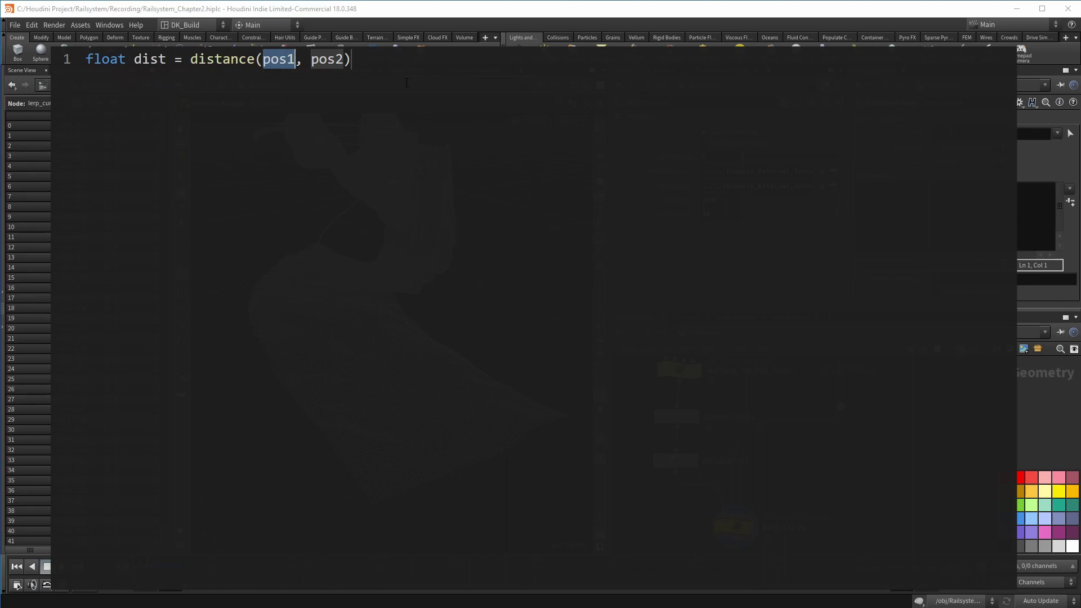
text(@P)
key(Tab)
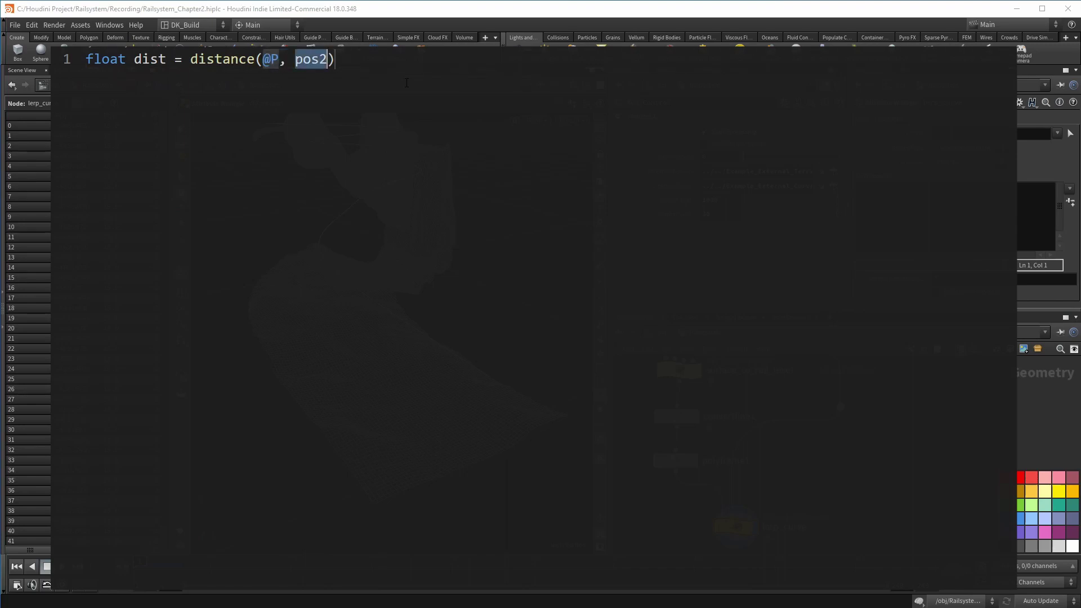
text(vector(point(1,"P")
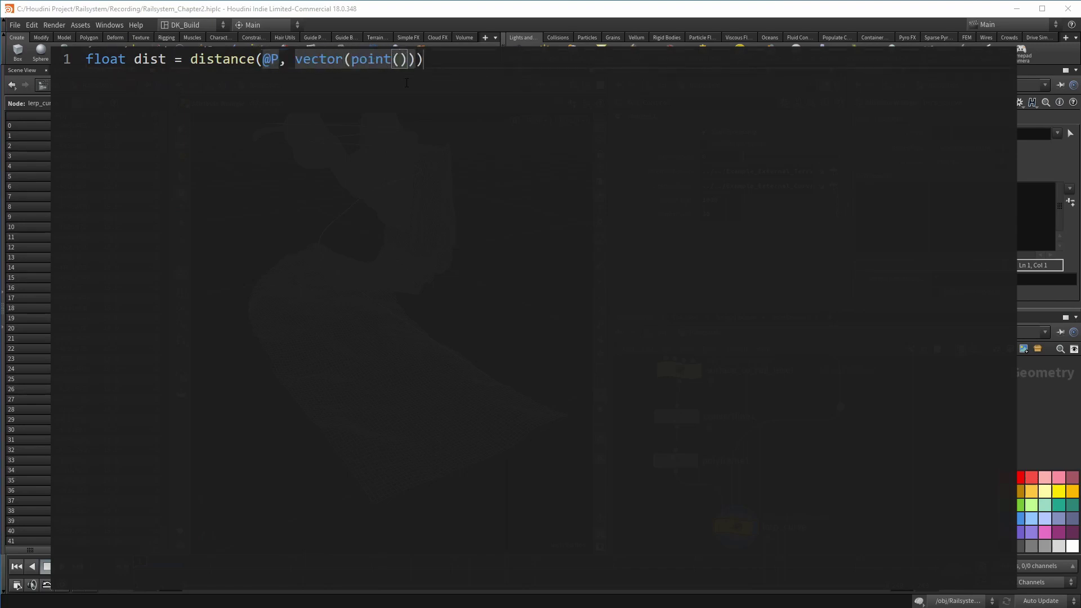
text(,@ptnum)));)
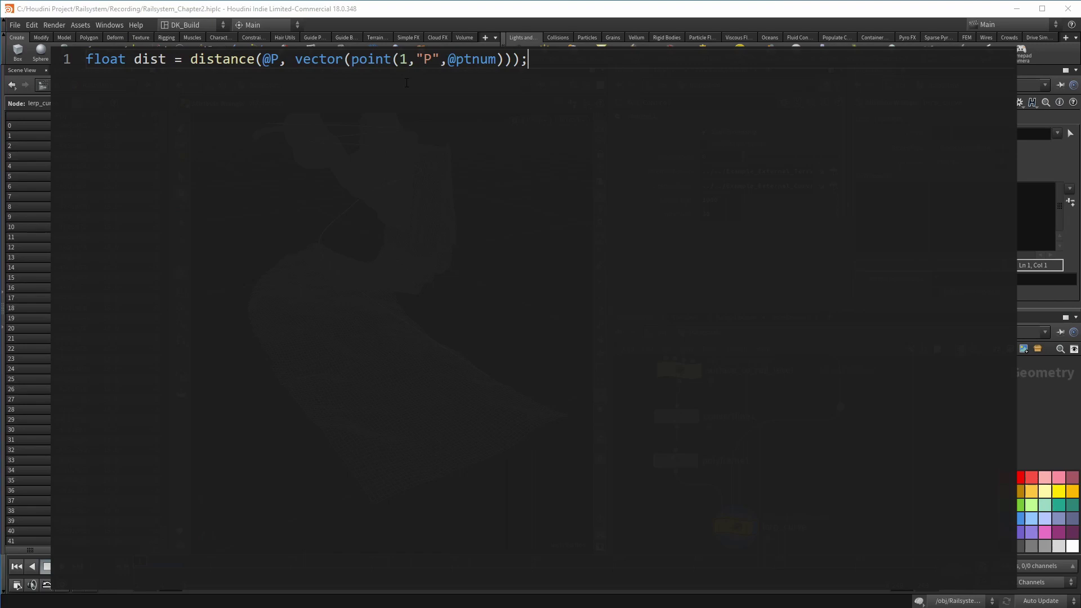
key(Return)
text(float dist01)
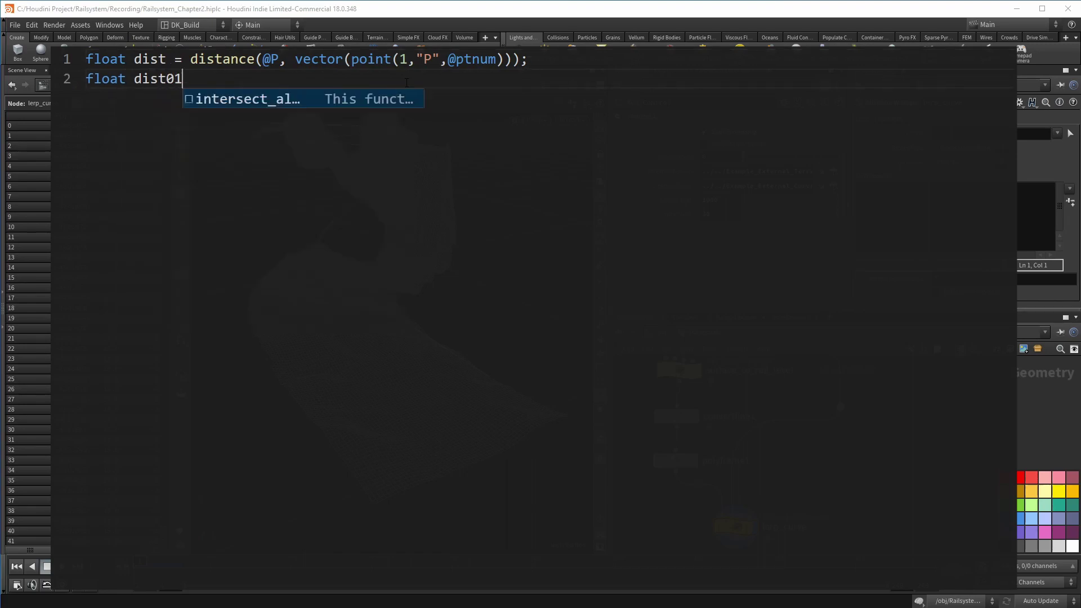
text( = fit(dist)
text(,0,ch("scale")
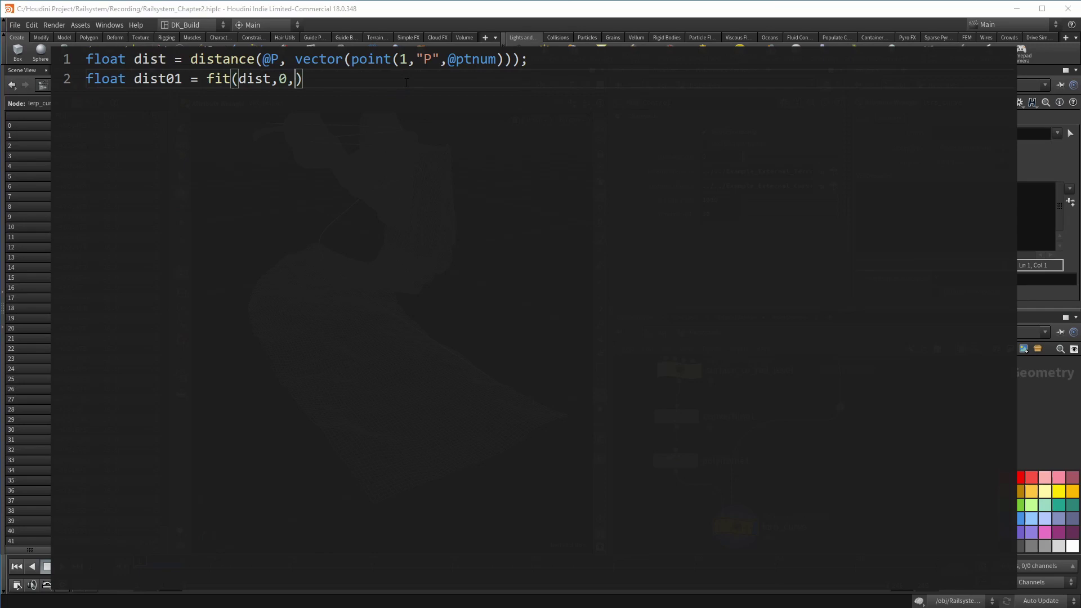
text(),0,1);)
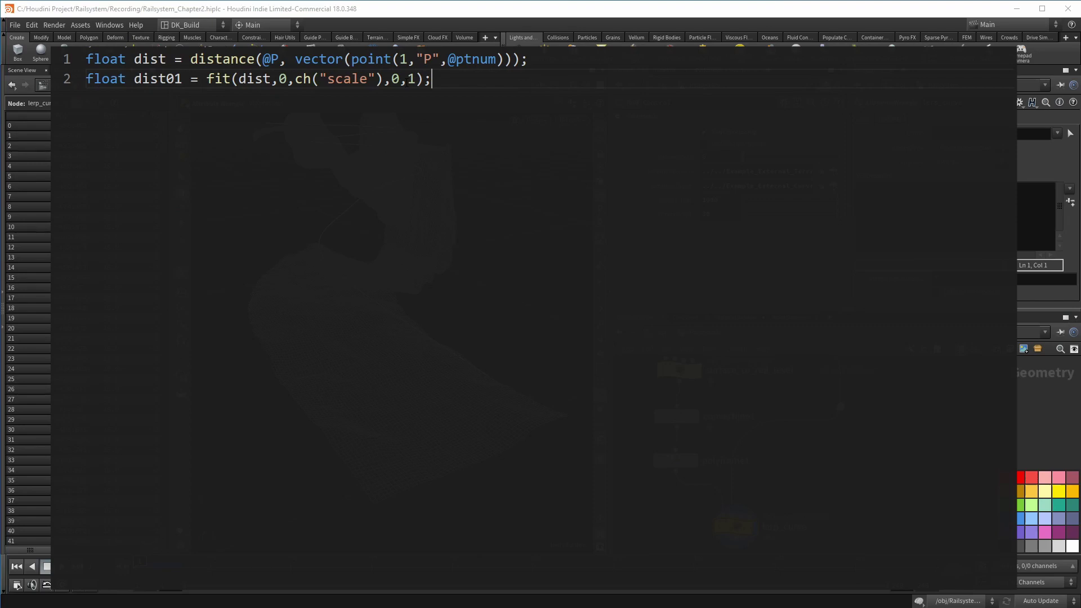
key(Return)
key(Return)
text(v@P )
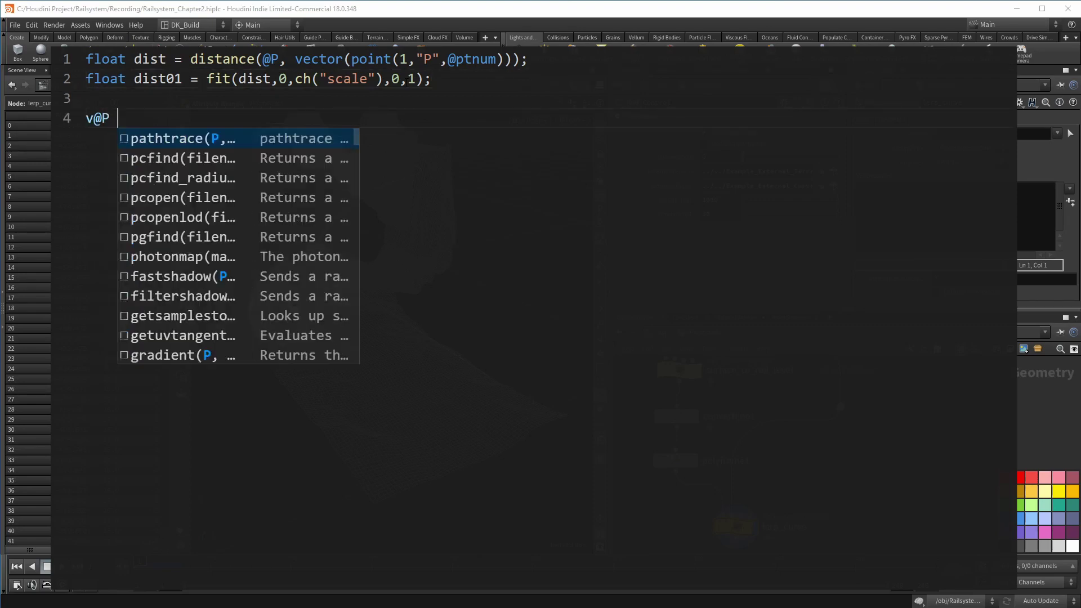
text(= lerp(@P,vc)
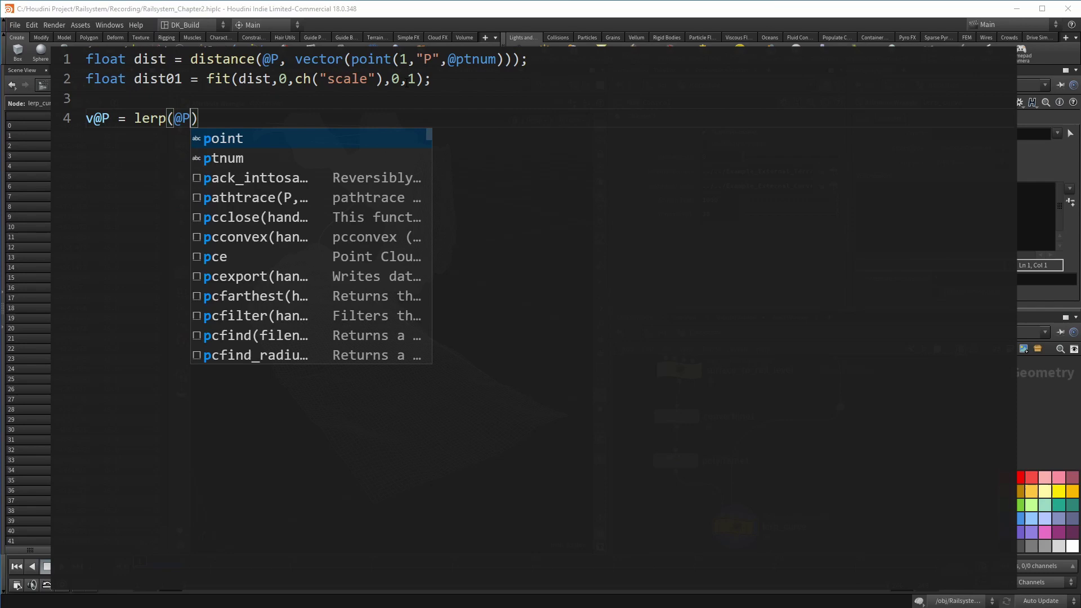
key(BackSpace)
text(ector(point(1)
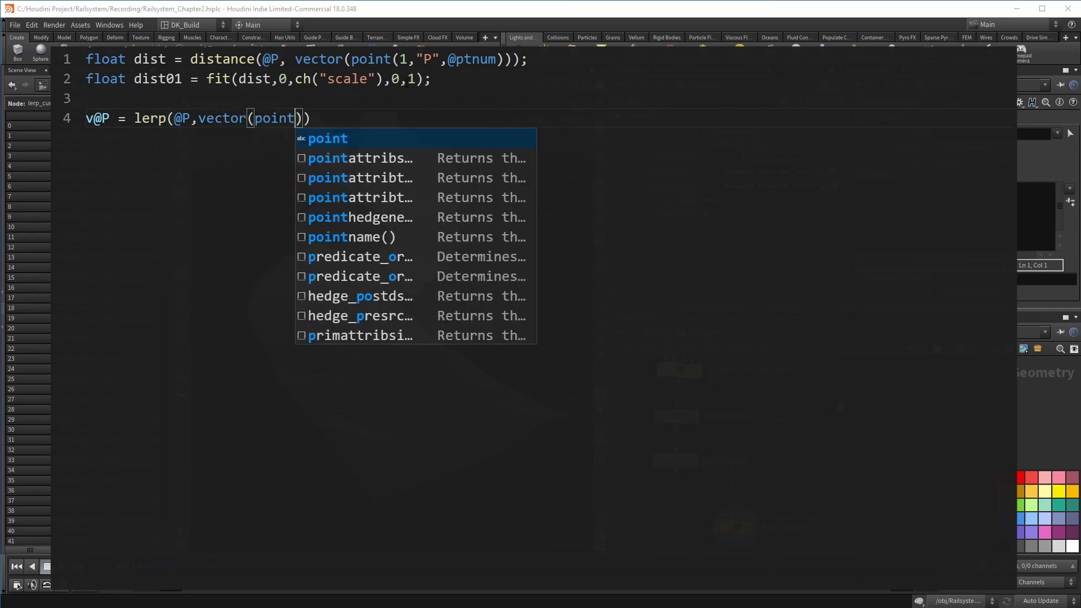
text(,"P",)
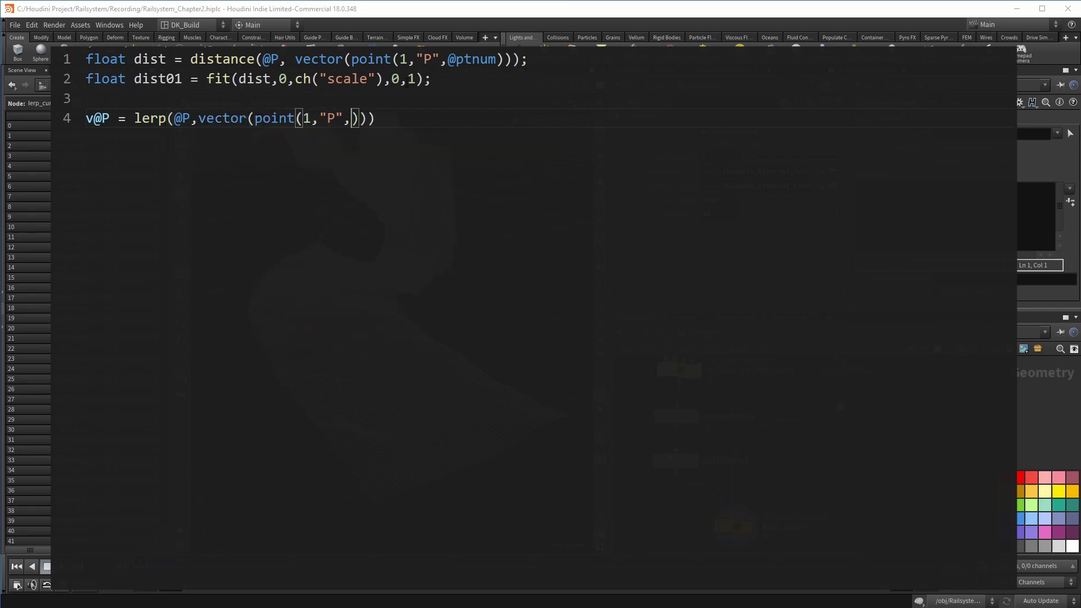
text(@ptnum))mc)
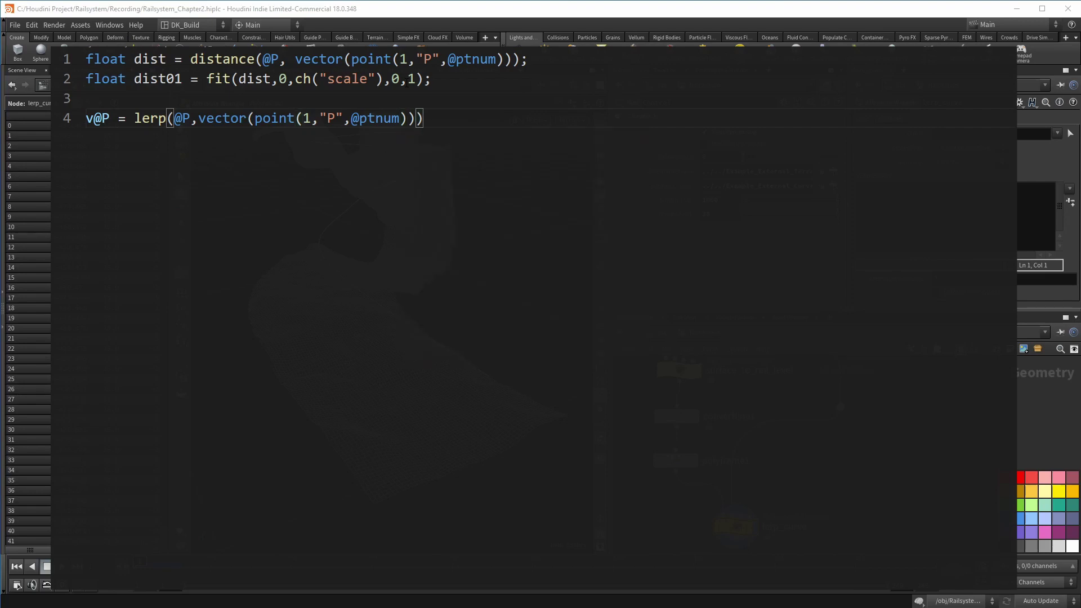
key(BackSpace)
key(BackSpace)
text(,ch("lerp"))
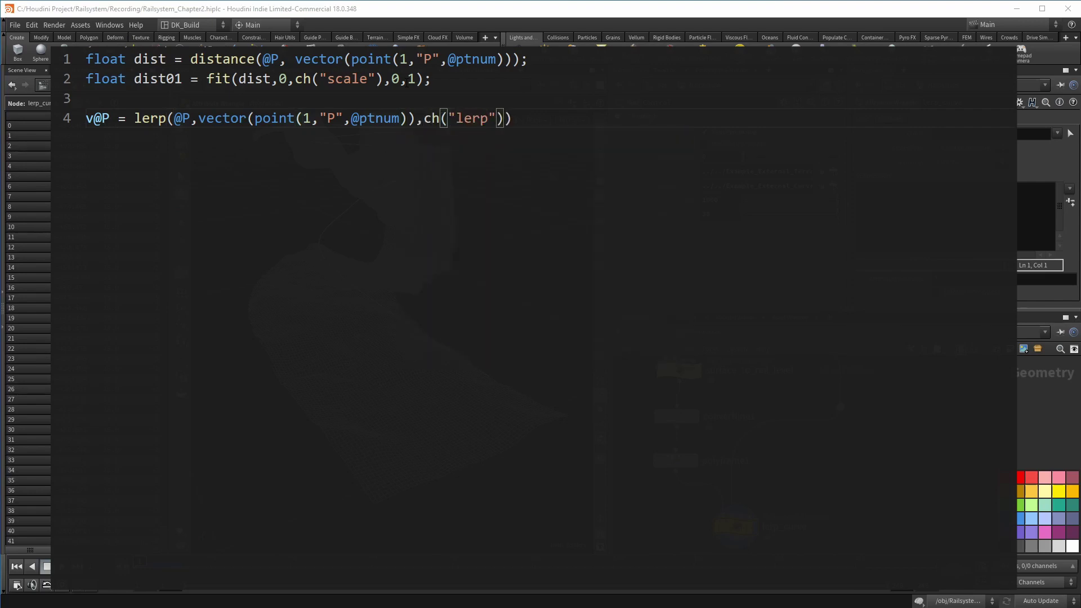
text( * dist01)
key(Escape)
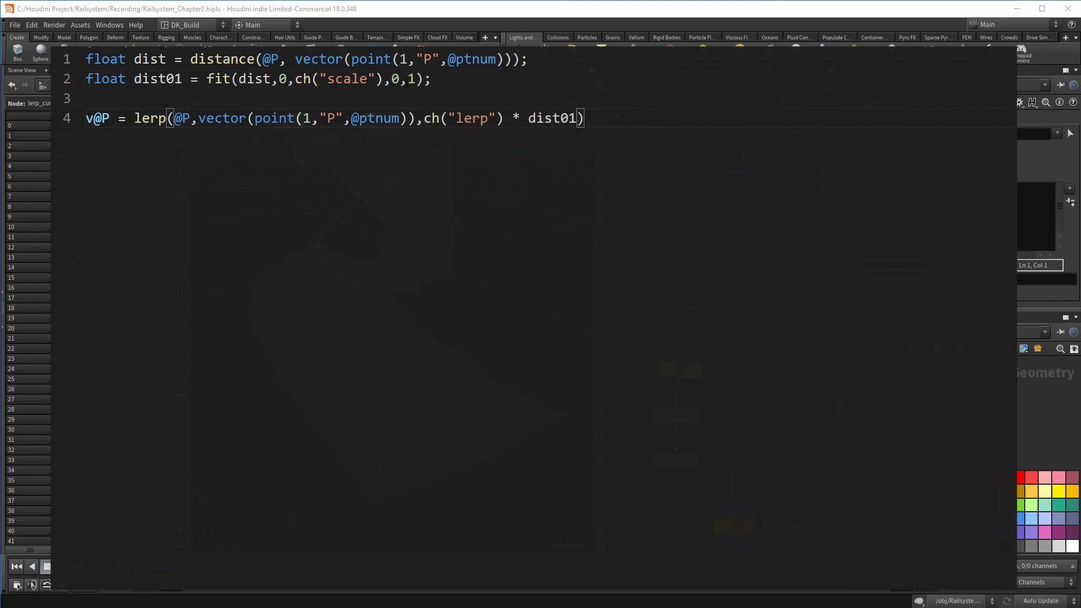
text();)
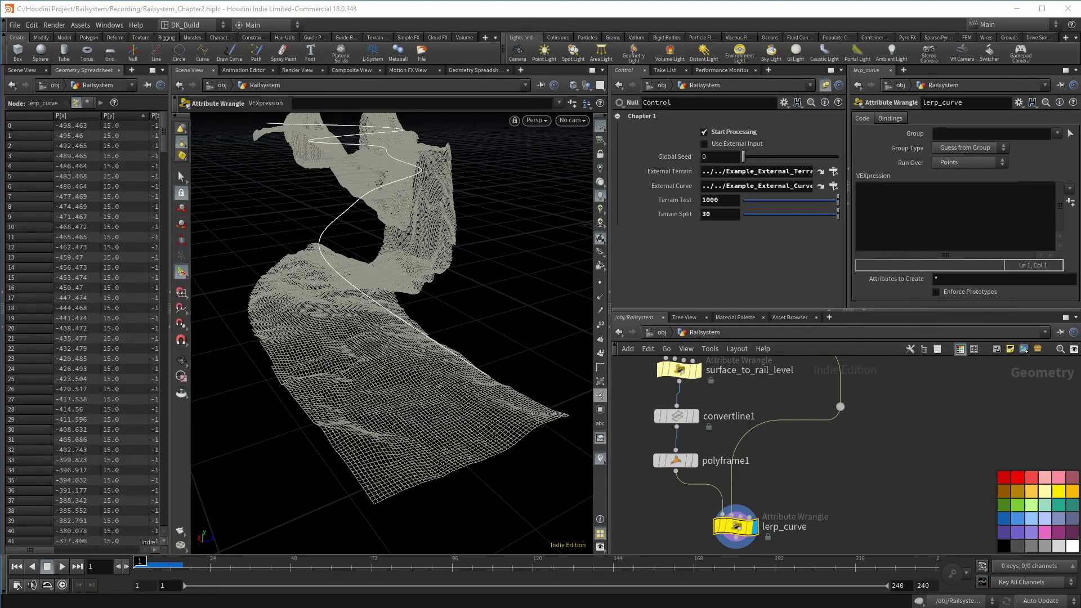
Step: Commit the lerp_curve code and create spare parameters for its Scale and Lerp channels
click(856, 255)
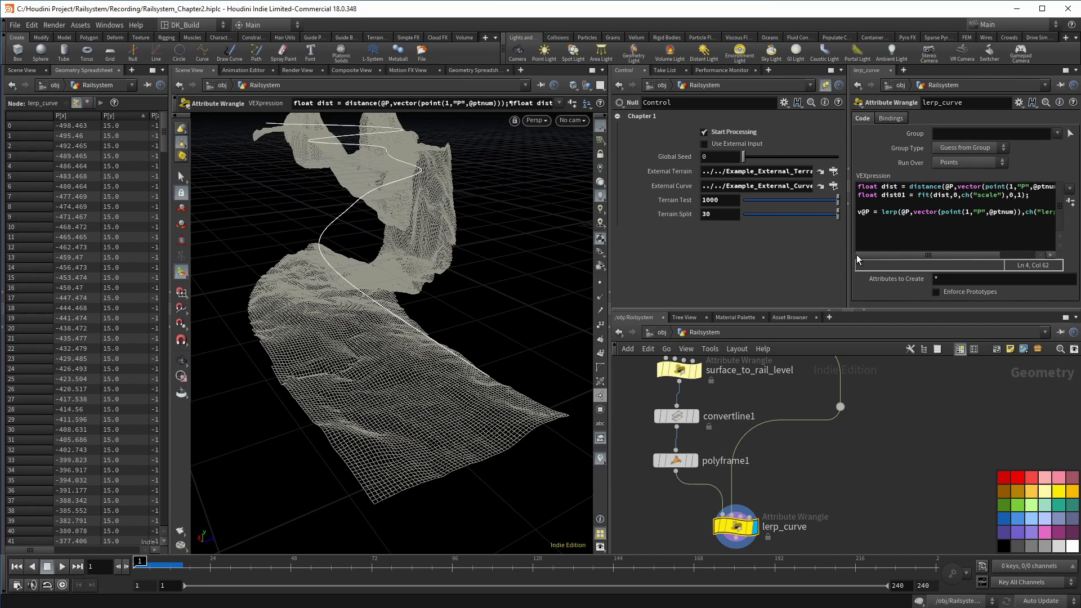
scroll(839, 458, up, 1)
drag(428, 310, 495, 197)
click(1071, 201)
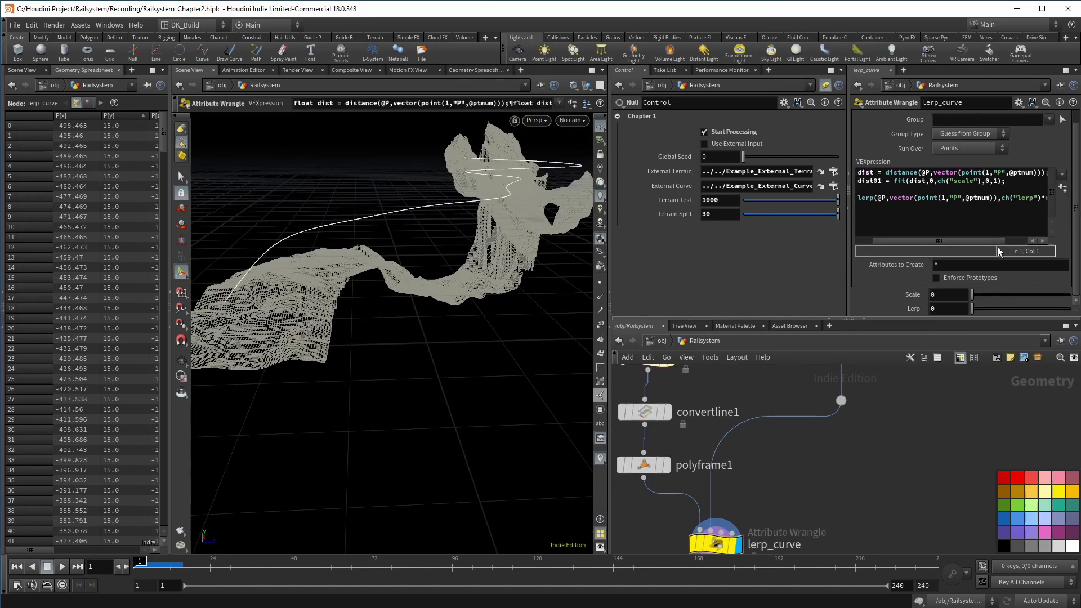
Step: Try Scale 10 and Lerp around 0.3, checking the curve from a side view
double_click(951, 301)
text(10)
key(Return)
drag(972, 309, 1013, 314)
drag(428, 265, 370, 277)
key(Return)
mouse_move(1012, 310)
mouse_down()
mouse_move(996, 313)
mouse_move(1065, 314)
mouse_move(999, 310)
mouse_up()
Step: Restore Scale to 100 and fine-tune Lerp upward to pull the curve toward the terrain
click(961, 295)
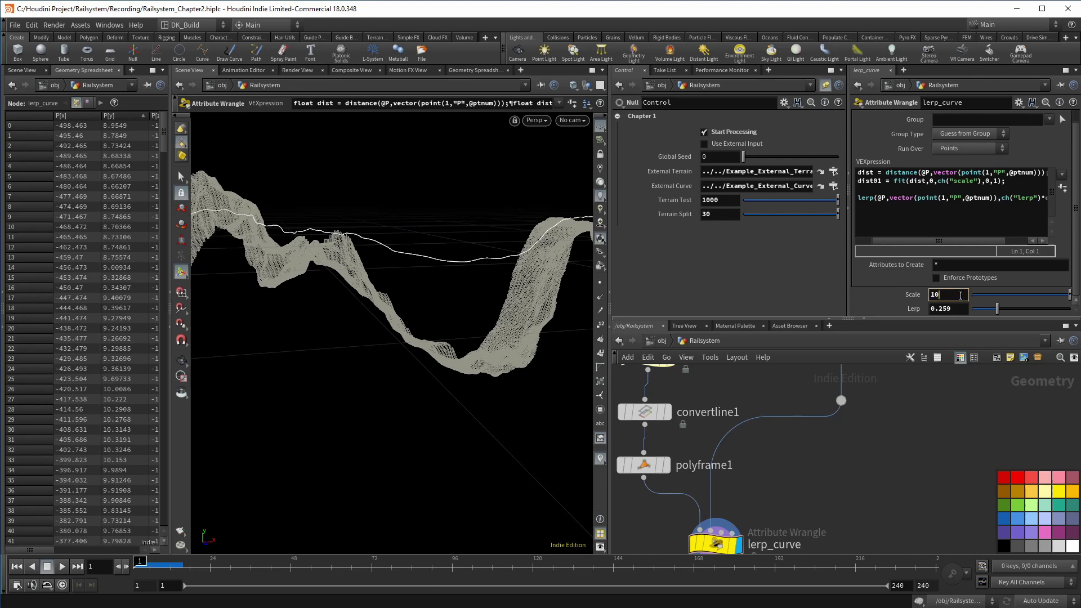
text(0)
key(Return)
mouse_move(997, 310)
mouse_down()
mouse_move(1053, 311)
mouse_move(988, 311)
mouse_move(1003, 311)
mouse_up()
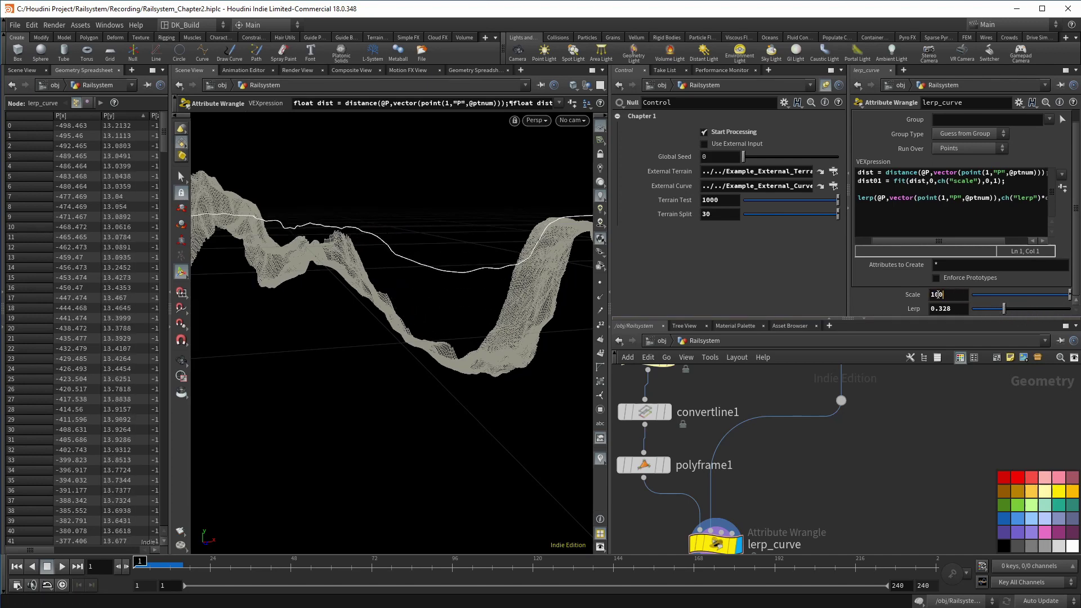
text(10)
key(Return)
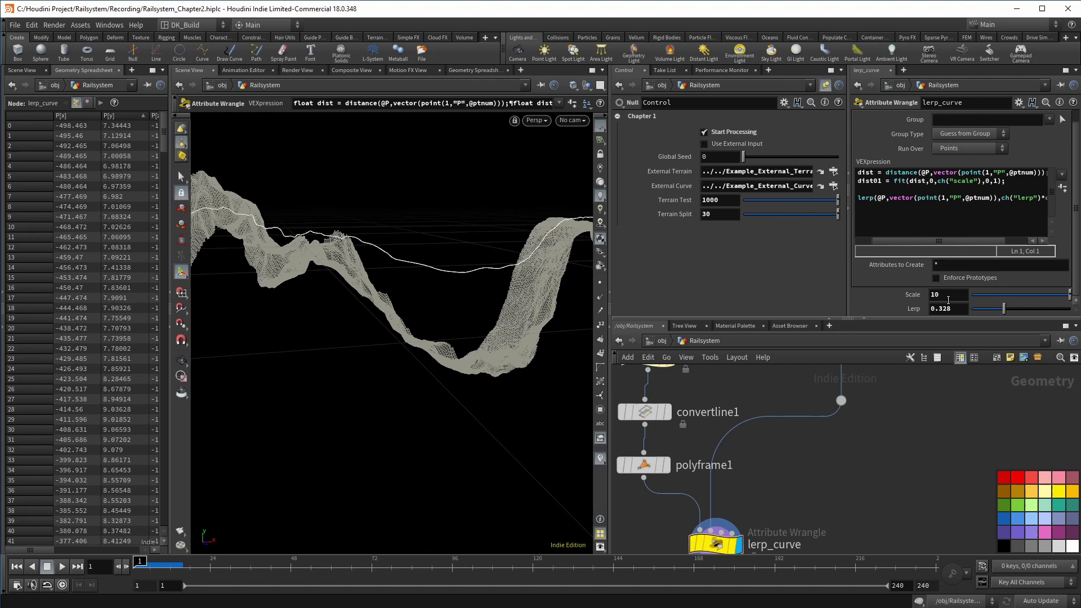
key(ctrl+z)
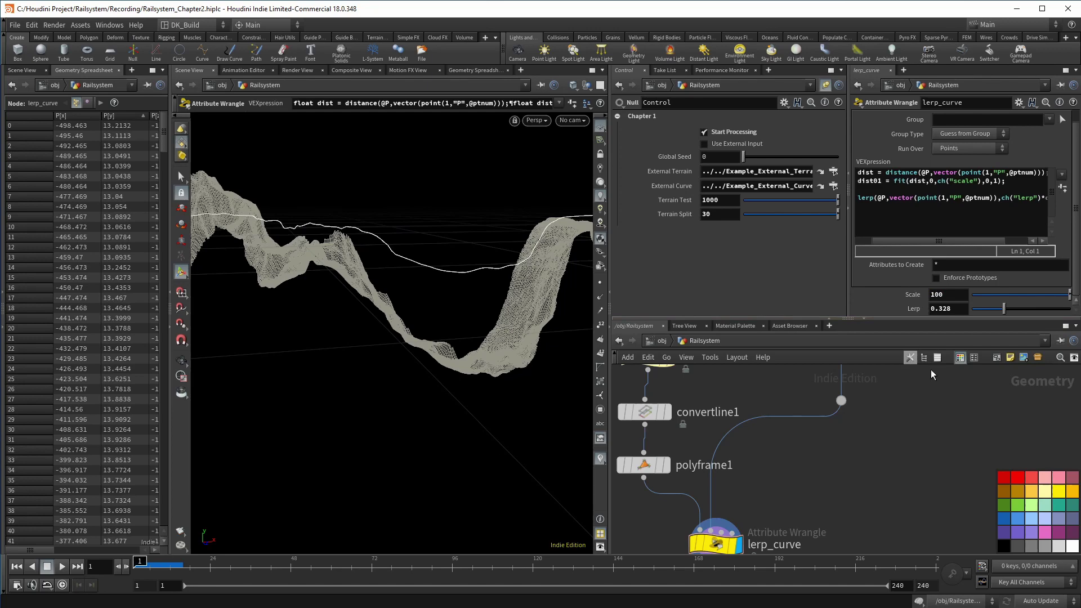
mouse_move(1004, 309)
mouse_down()
mouse_move(1059, 312)
mouse_move(1013, 315)
mouse_up()
scroll(902, 430, down, 2)
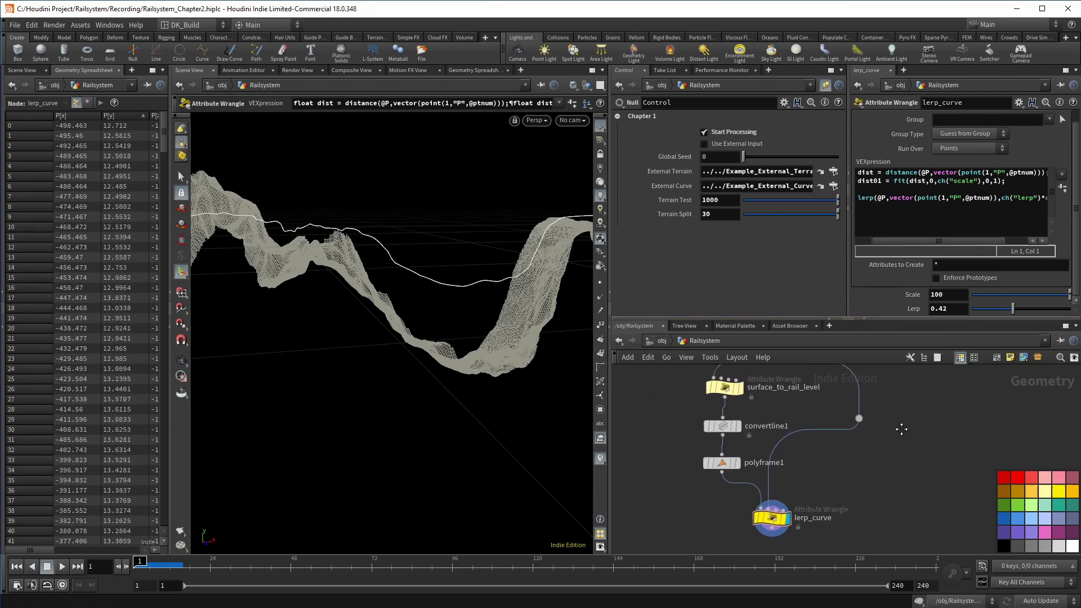
middle_drag(902, 430, 902, 448)
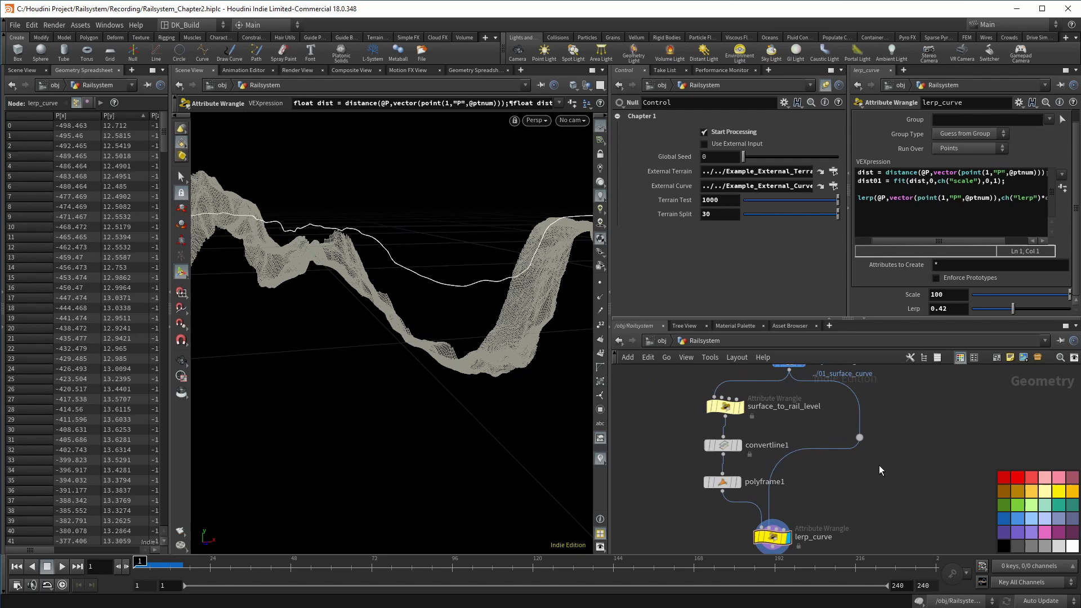
Step: Add a smooth1 node on the surface curve branch and display it
key(Tab)
text(smo)
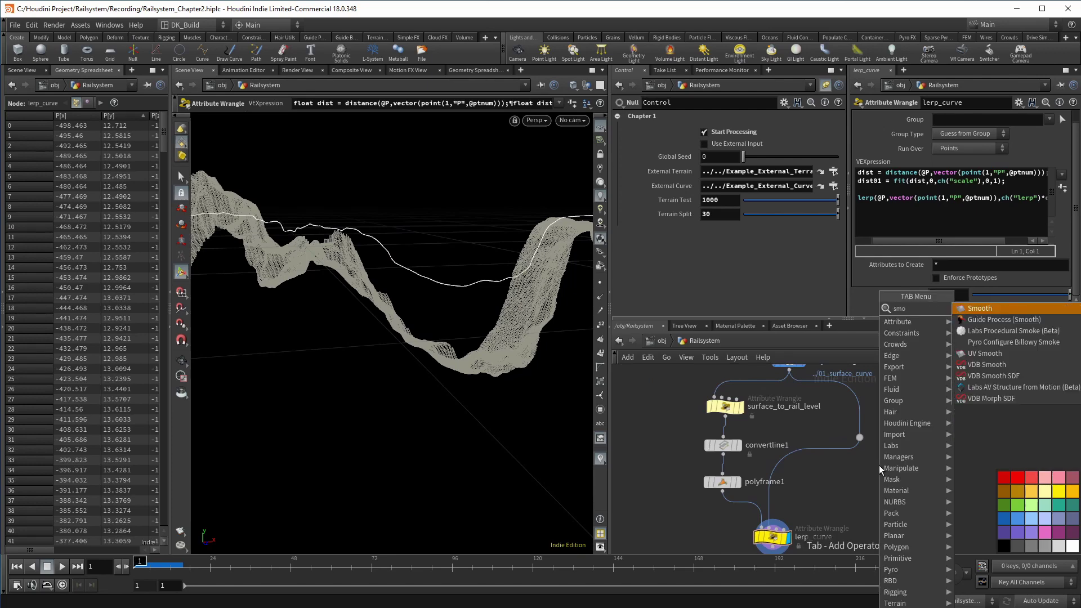
key(Return)
click(843, 469)
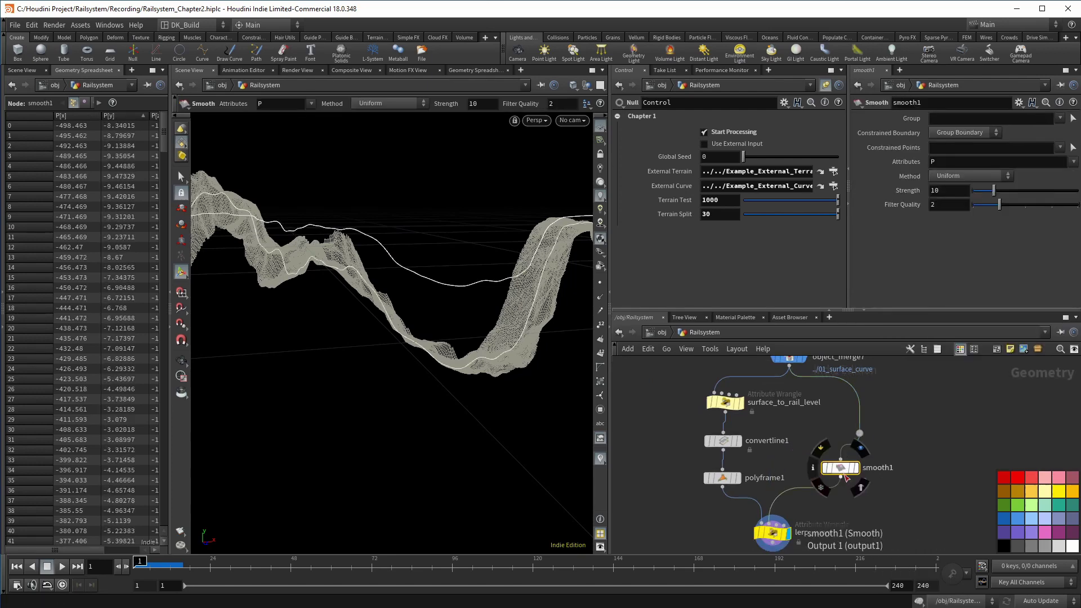
drag(846, 477, 866, 471)
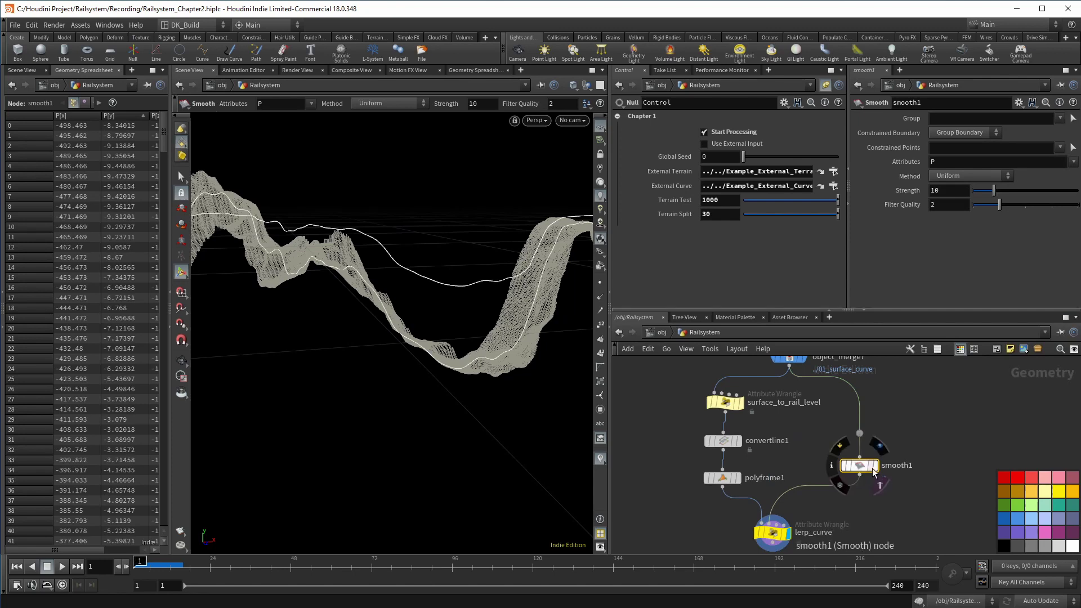
click(874, 467)
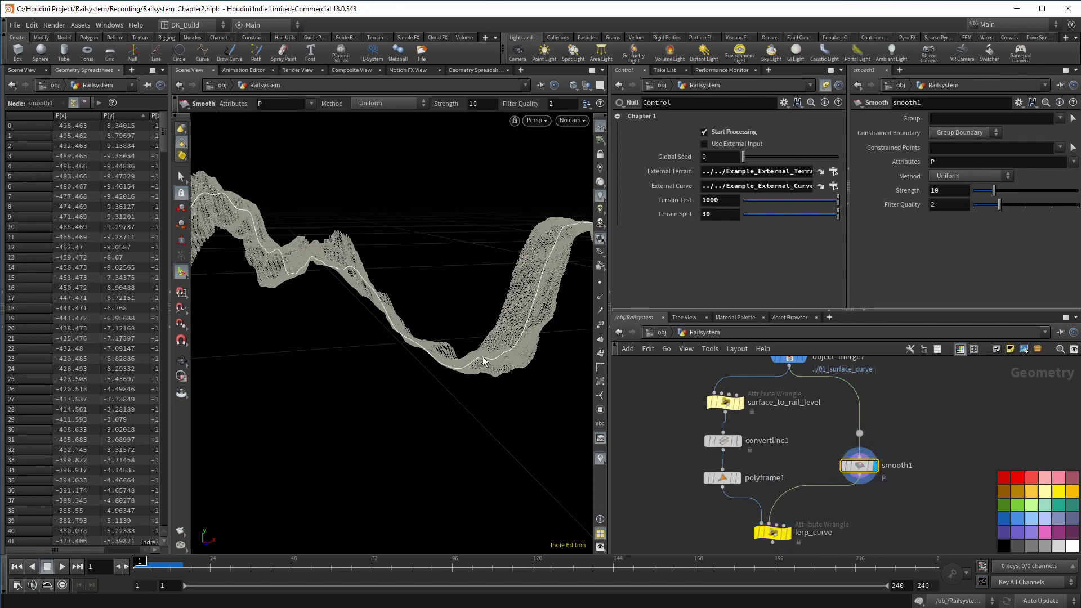
Step: Set smooth1 Strength to 100, then to 180, checking the smoother curve
drag(996, 190, 1042, 190)
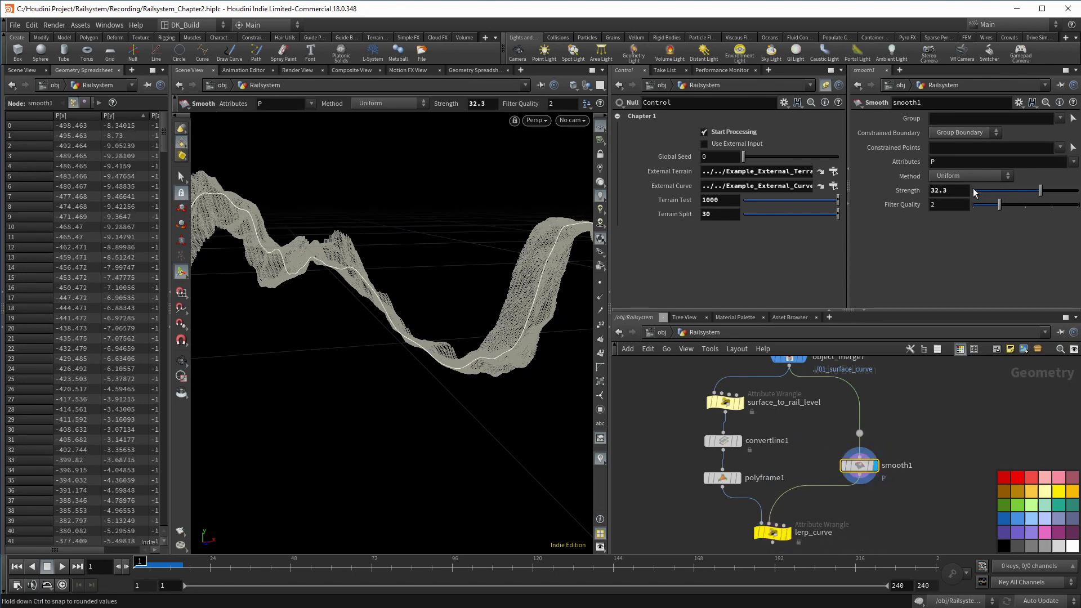
click(950, 190)
text(100)
key(Return)
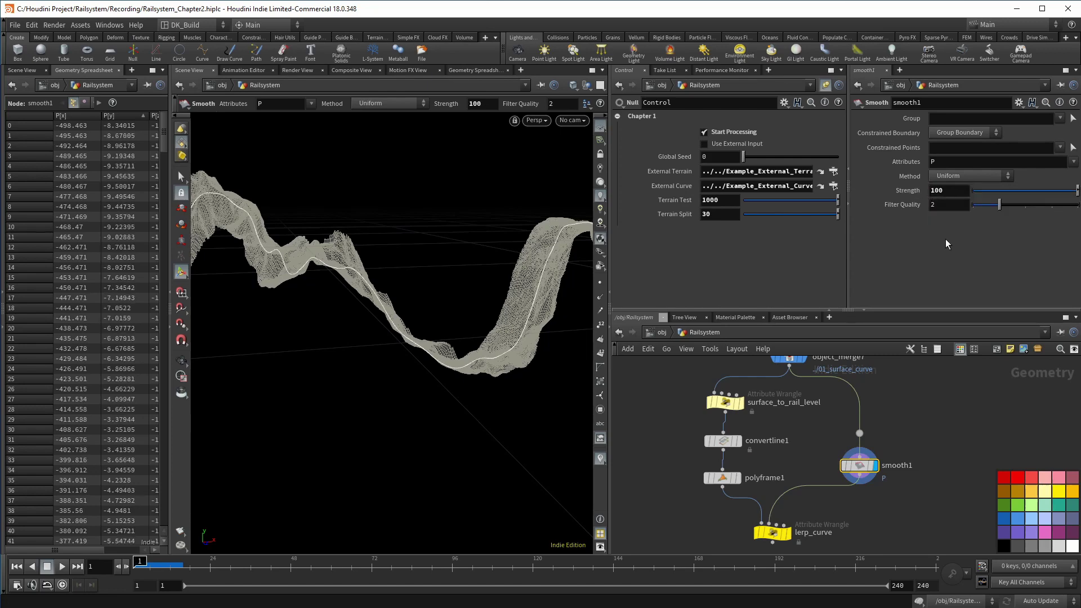
key(Escape)
drag(347, 235, 451, 239)
key(Return)
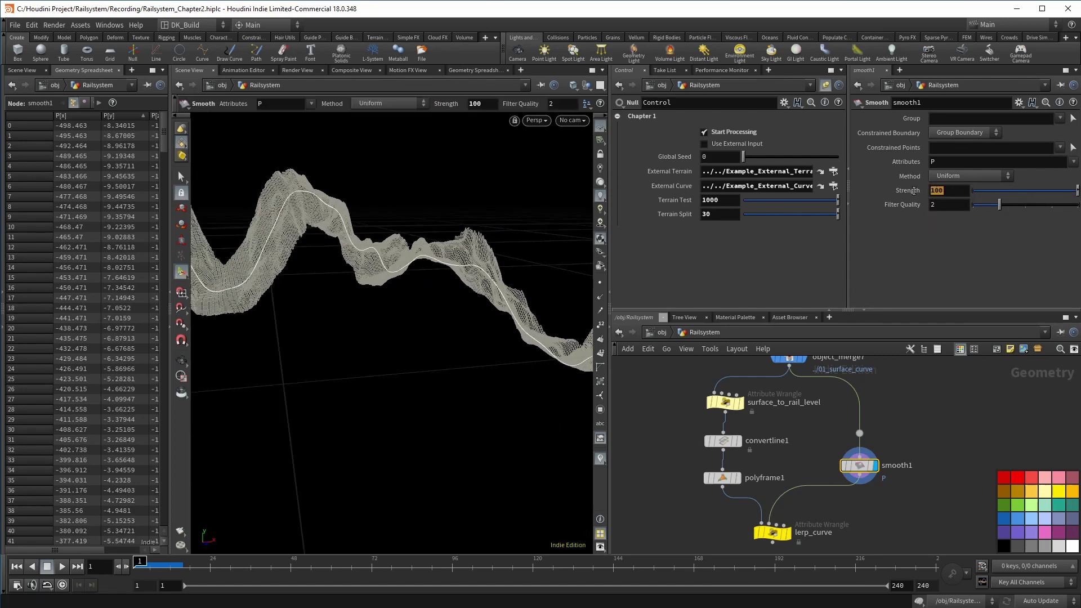
click(938, 191)
text(180)
key(Return)
key(Escape)
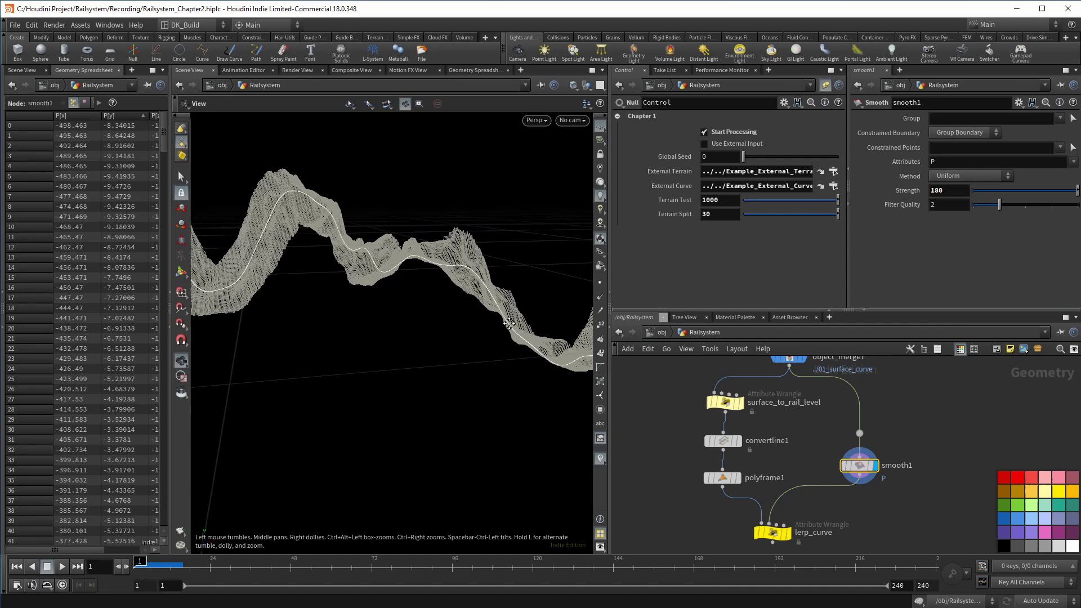
drag(360, 304, 422, 305)
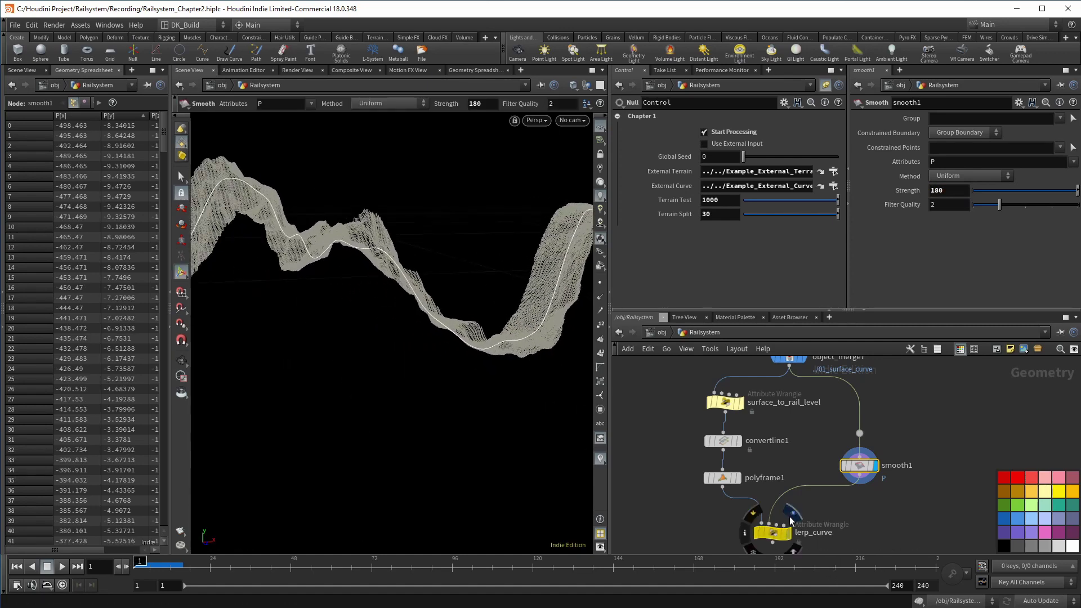
Step: Display lerp_curve and raise its Lerp from 0.42 to about 0.58
click(789, 532)
click(774, 536)
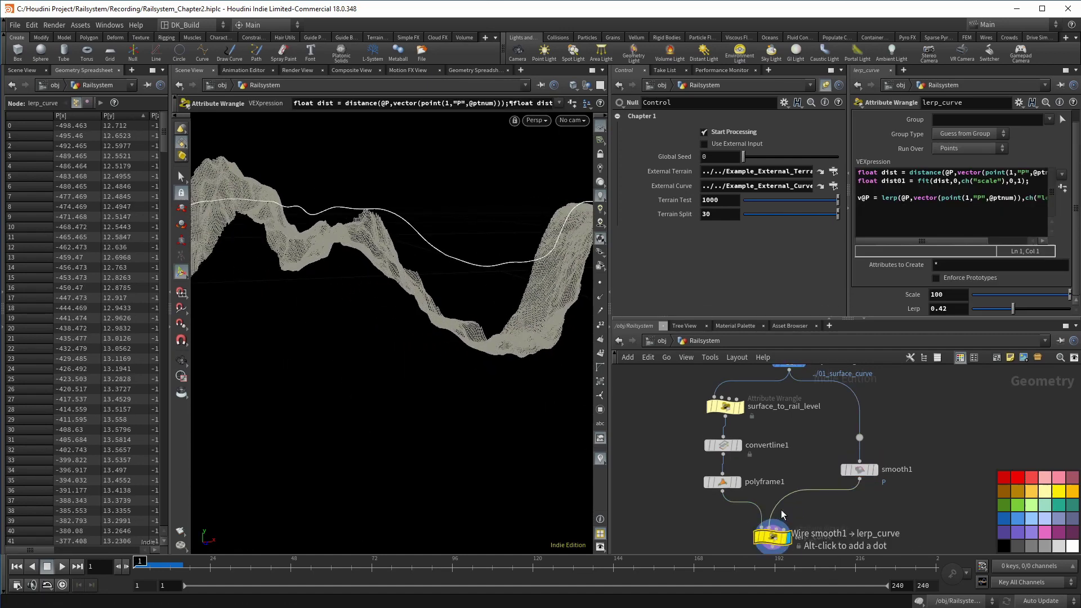
mouse_move(1017, 312)
mouse_down()
mouse_move(1047, 314)
mouse_move(1006, 313)
mouse_move(1029, 313)
mouse_up()
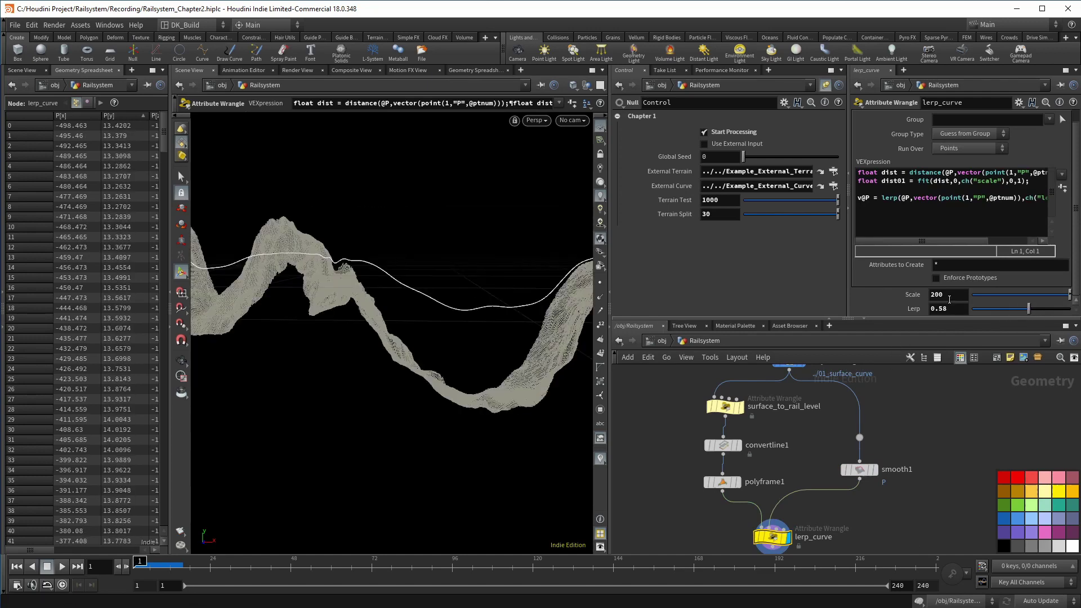
scroll(865, 428, down, 1)
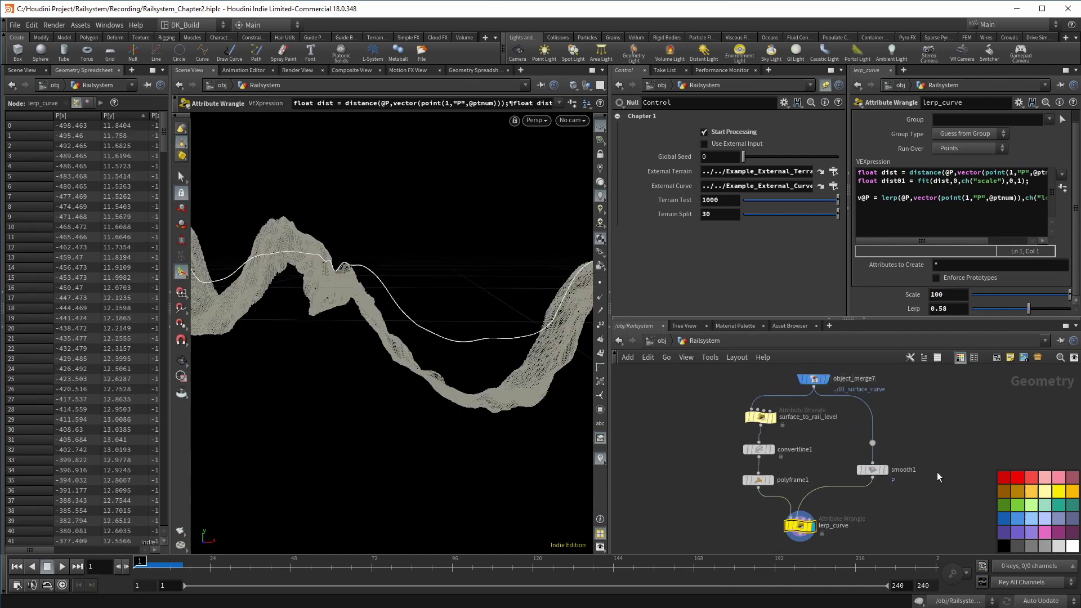
key(Escape)
mouse_move(434, 314)
mouse_down()
mouse_move(483, 320)
mouse_move(427, 311)
mouse_up()
middle_drag(886, 487, 918, 414)
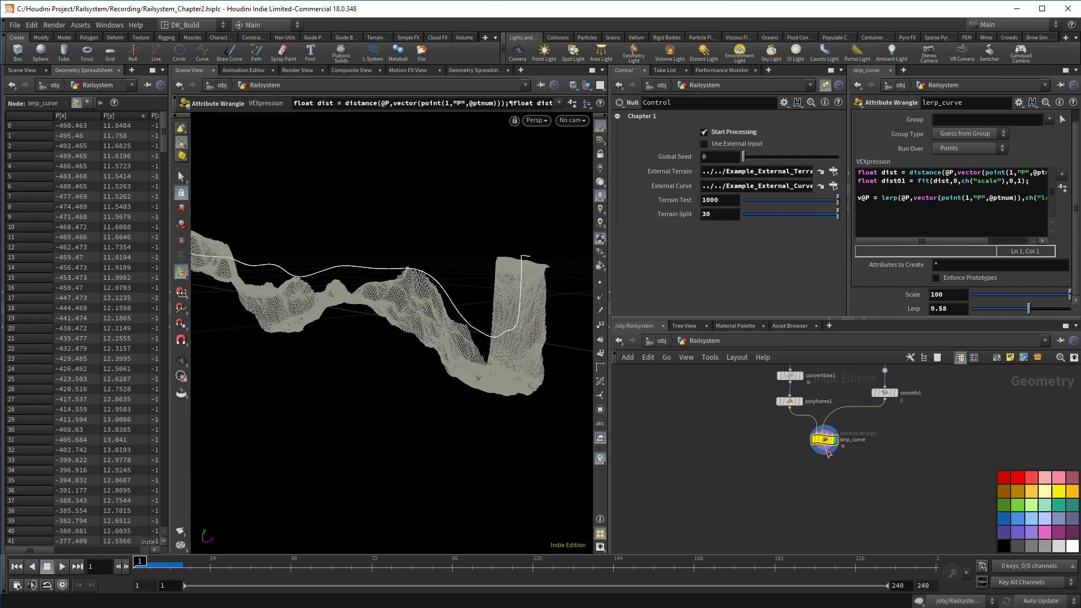
Step: Place a smooth2 node under lerp_curve and inspect the smoothed rail over the terrain
key(Tab)
text(sm)
key(Return)
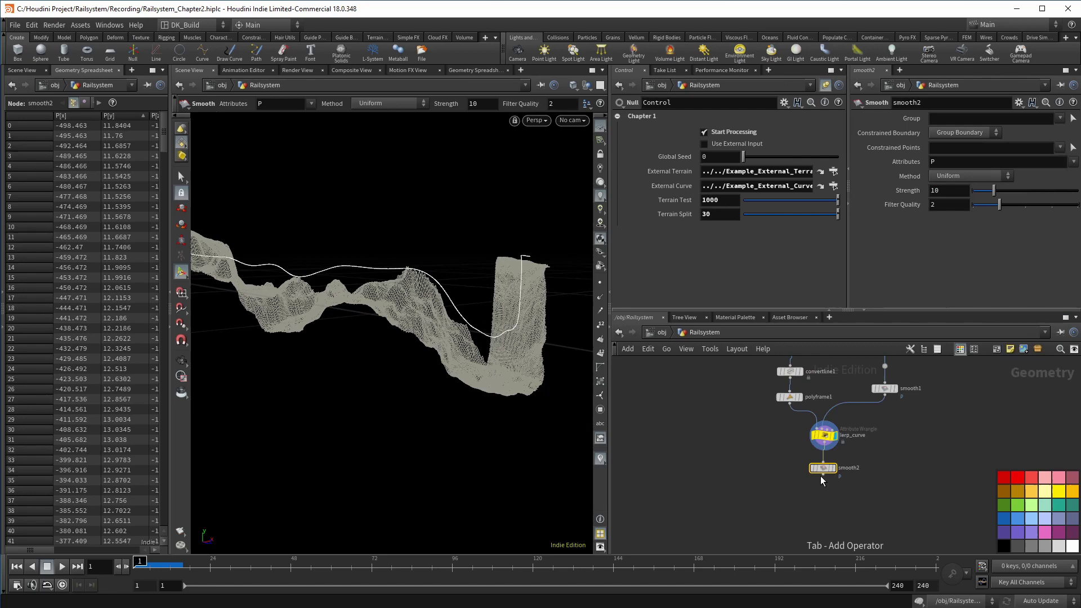
click(819, 475)
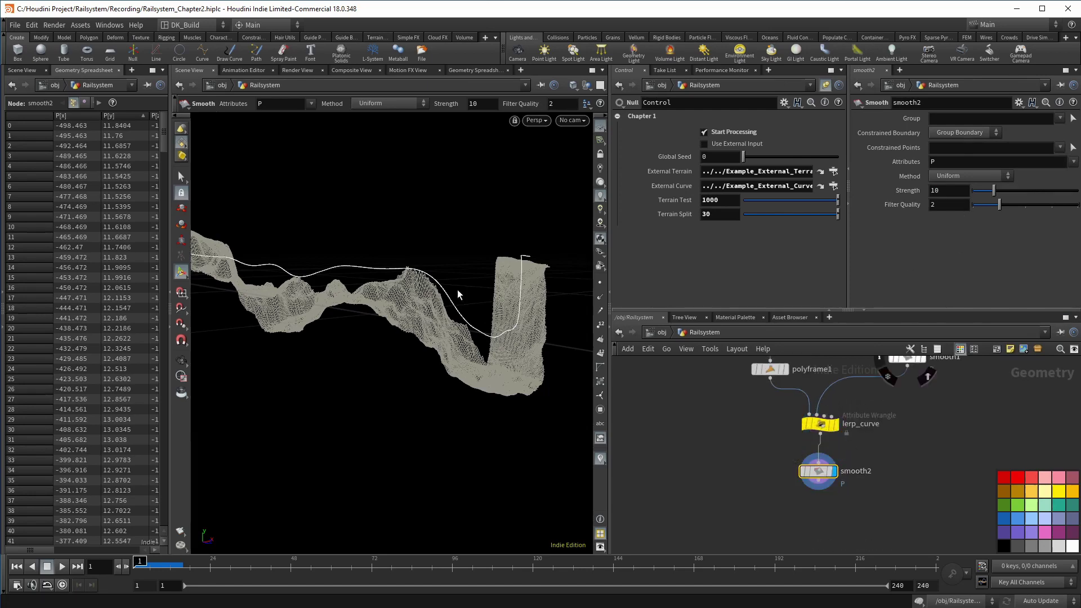
key(Escape)
drag(457, 294, 386, 270)
key(Return)
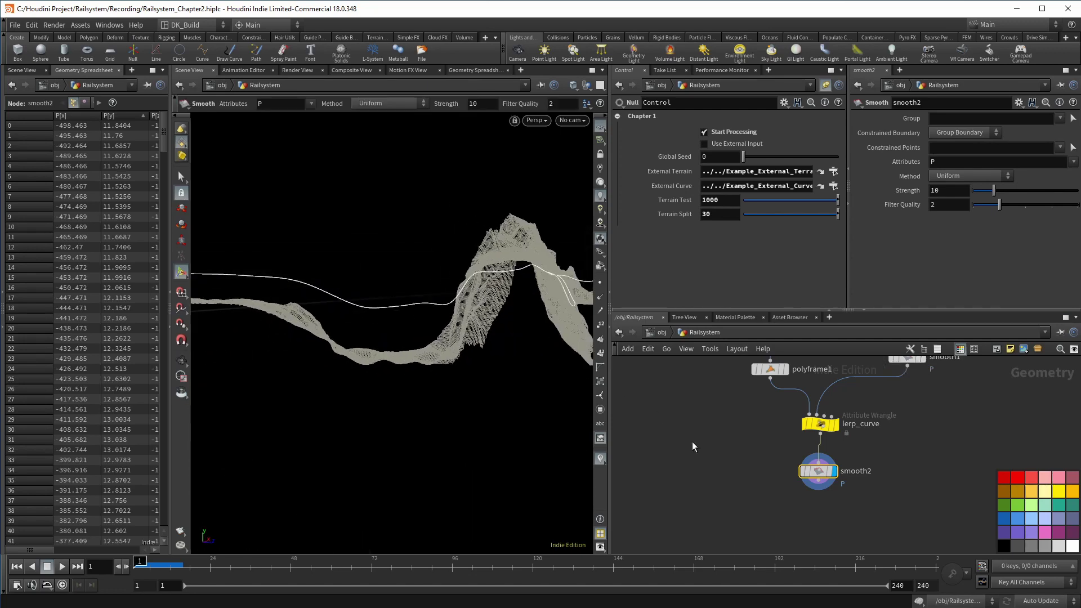
scroll(723, 460, down, 2)
middle_drag(746, 484, 729, 464)
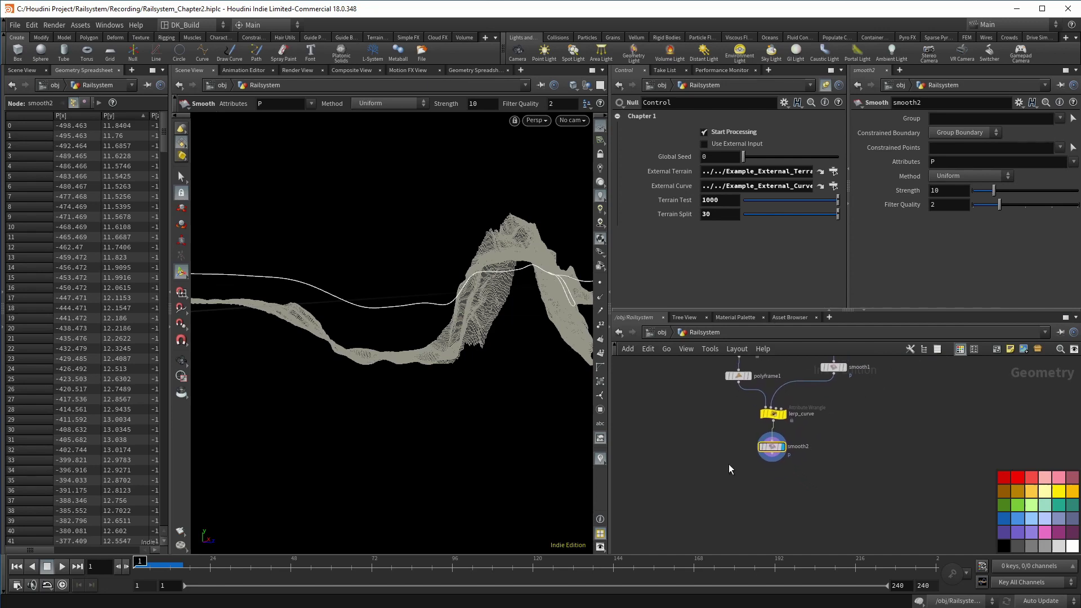
drag(514, 357, 559, 370)
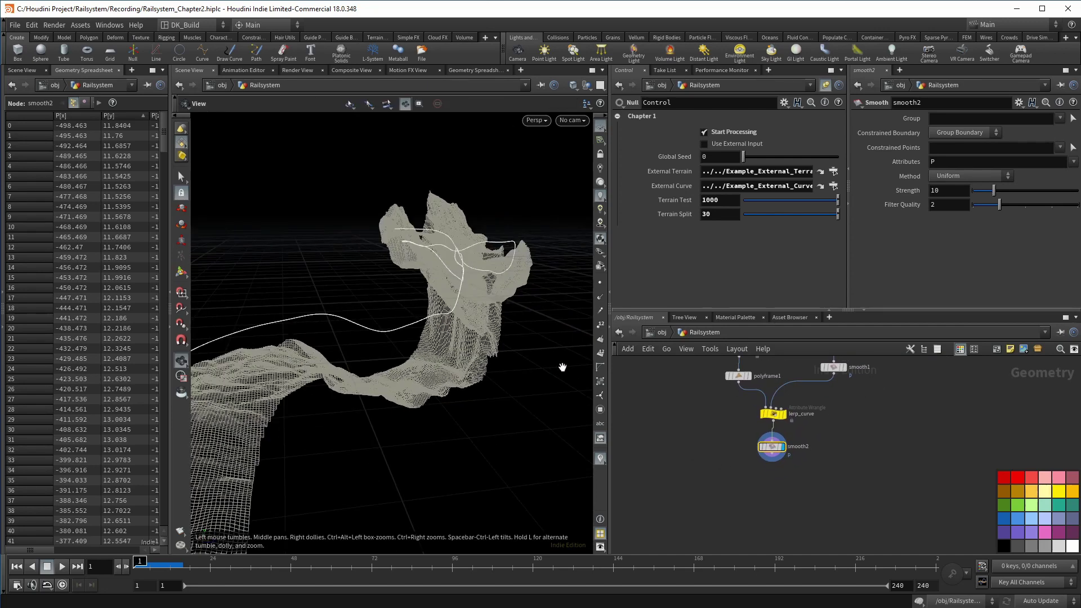
Step: Add an Attribute Wrangle after smooth2 running over Primitives, named curve_orientation
click(774, 460)
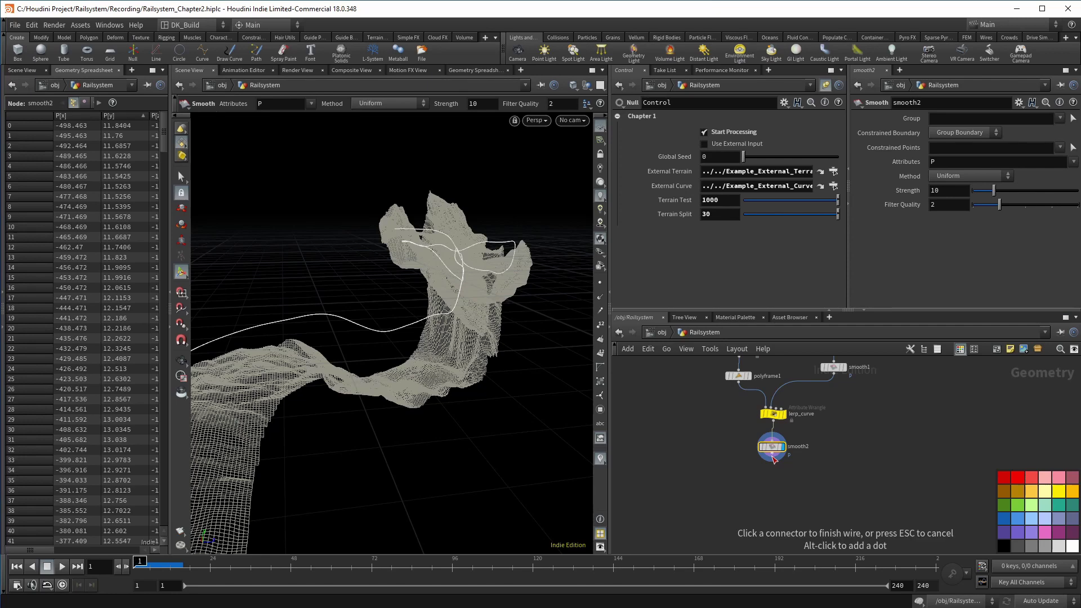
click(791, 485)
text(attrib wrangle)
key(Return)
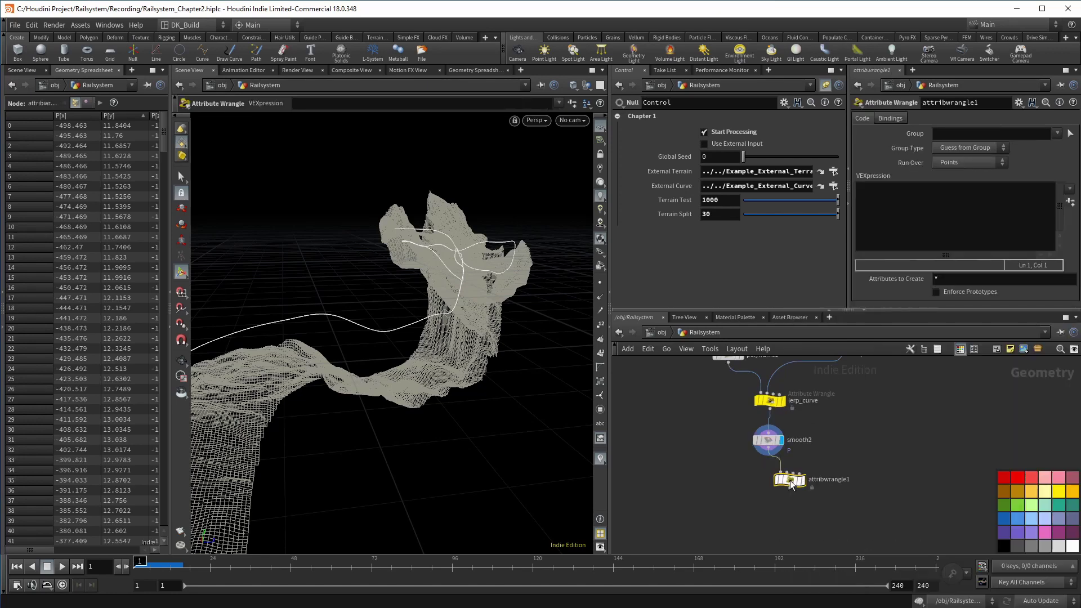
click(968, 162)
click(968, 176)
scroll(791, 485, up, 3)
double_click(791, 484)
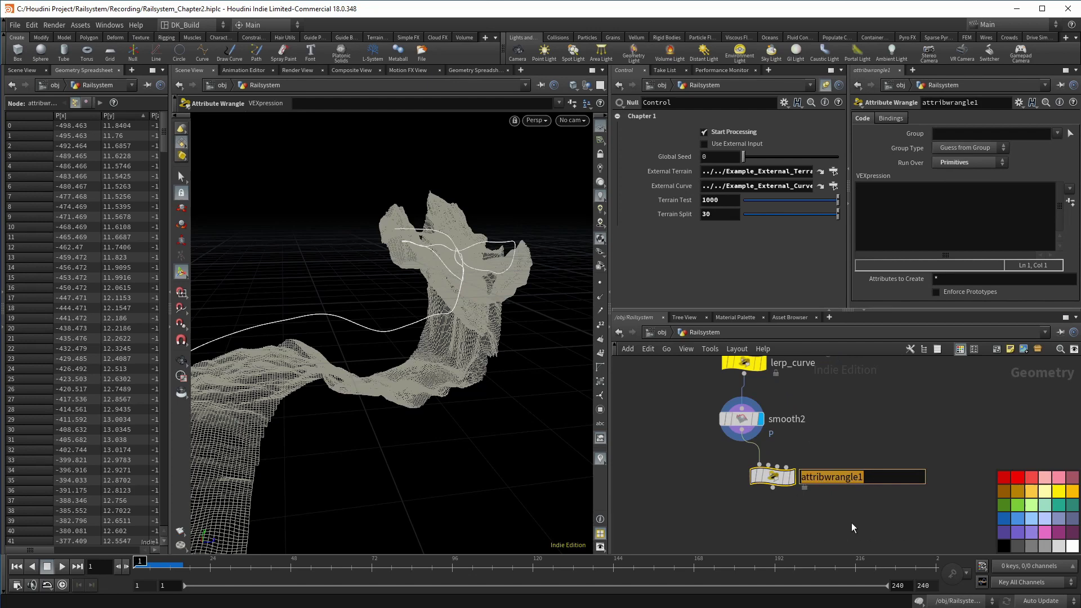
text(curve_orientation)
key(Return)
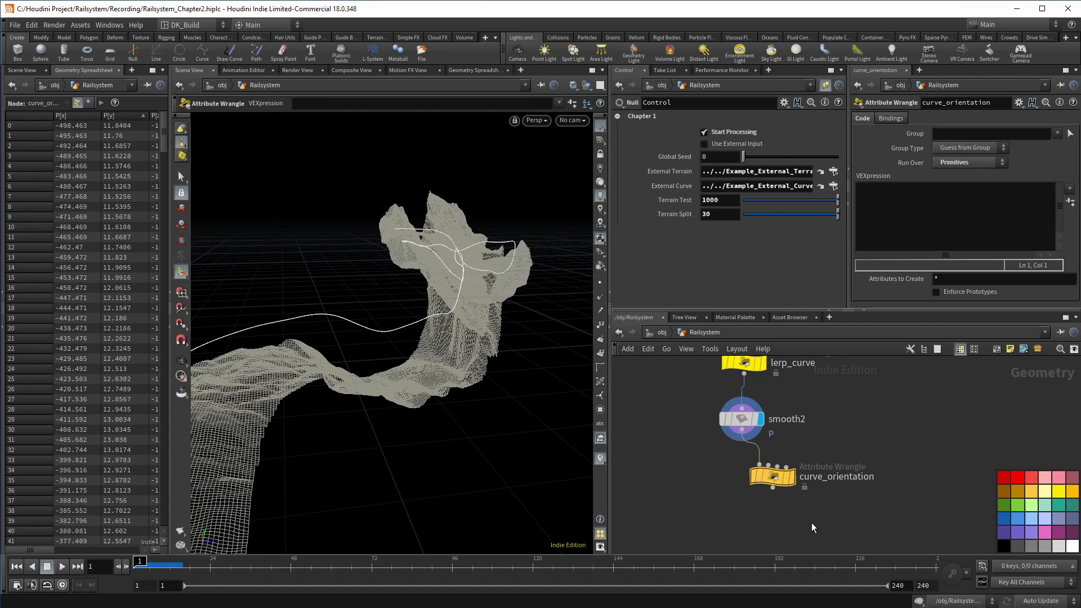
drag(772, 476, 823, 476)
middle_drag(754, 512, 800, 468)
Step: Add a second Attribute Wrangle below curve_orientation named split_left_and_right
click(868, 445)
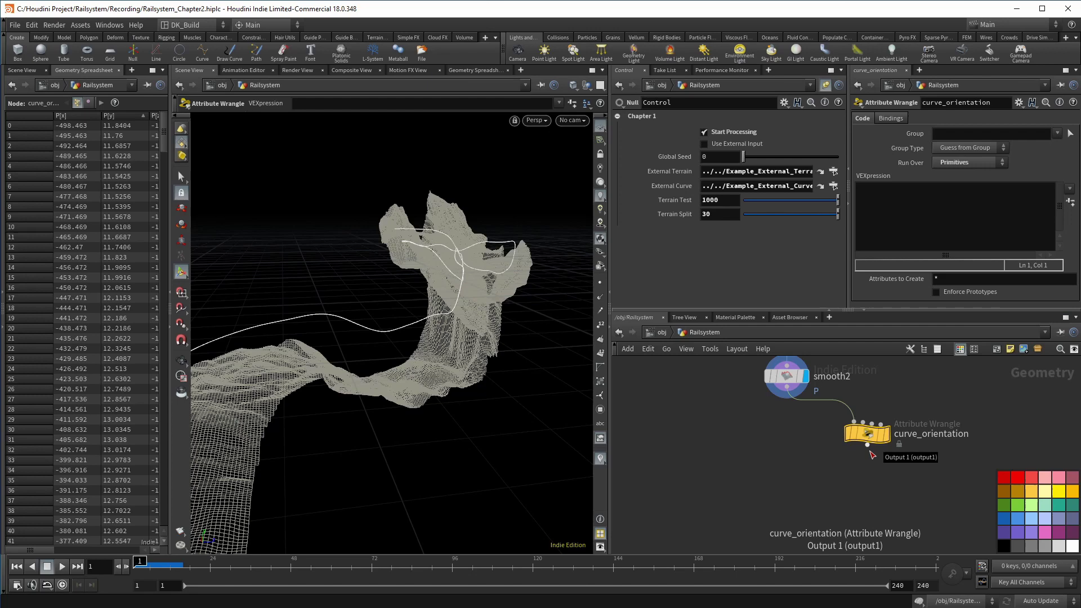
key(Tab)
text(attrib wrangle)
key(Return)
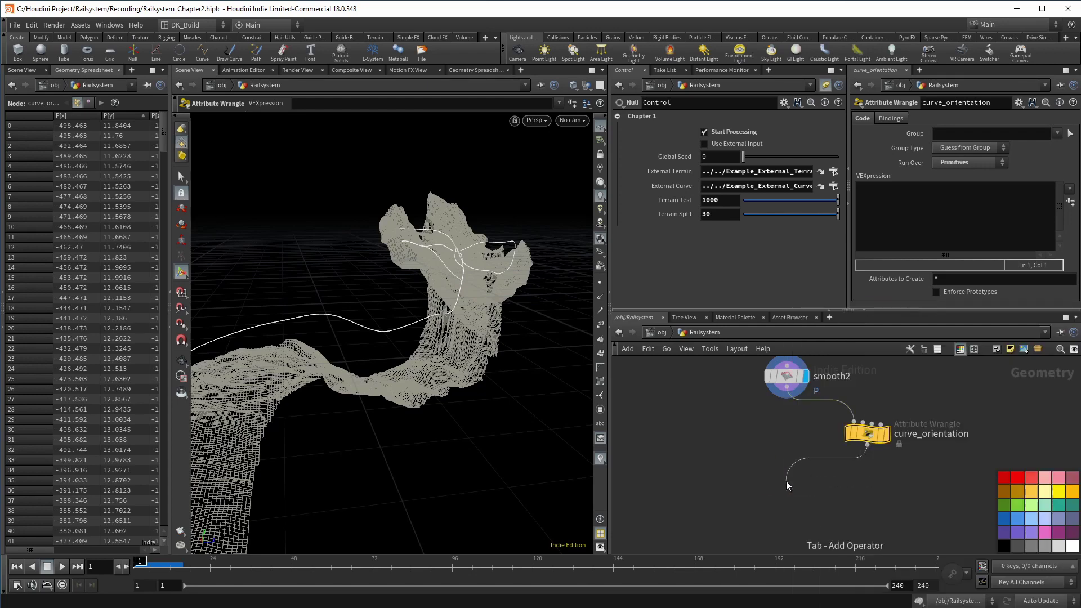
click(787, 483)
double_click(843, 482)
text(split_)
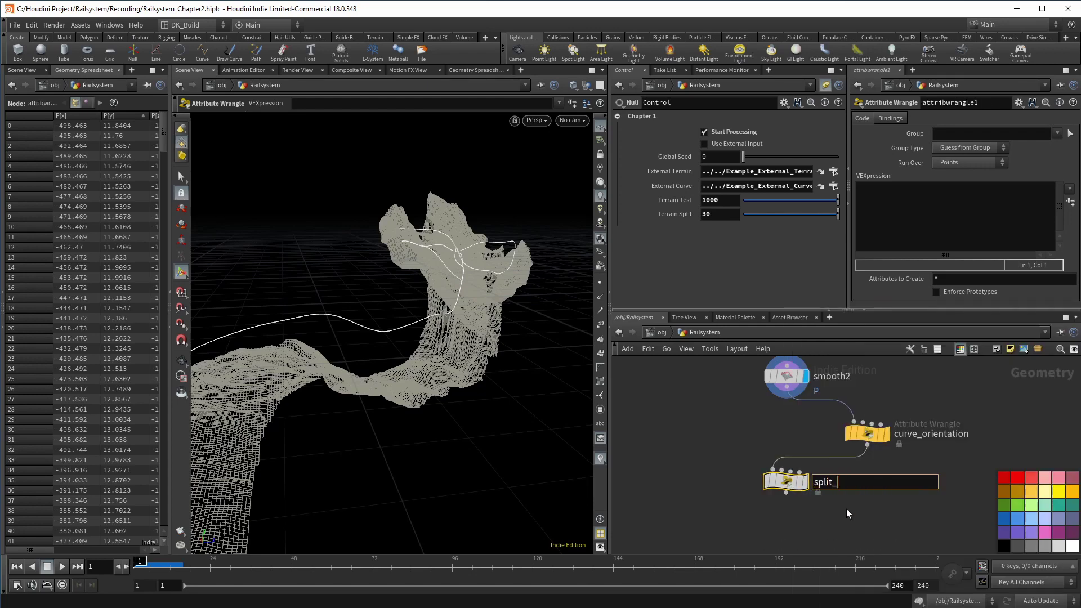
text(left_and_right)
key(Return)
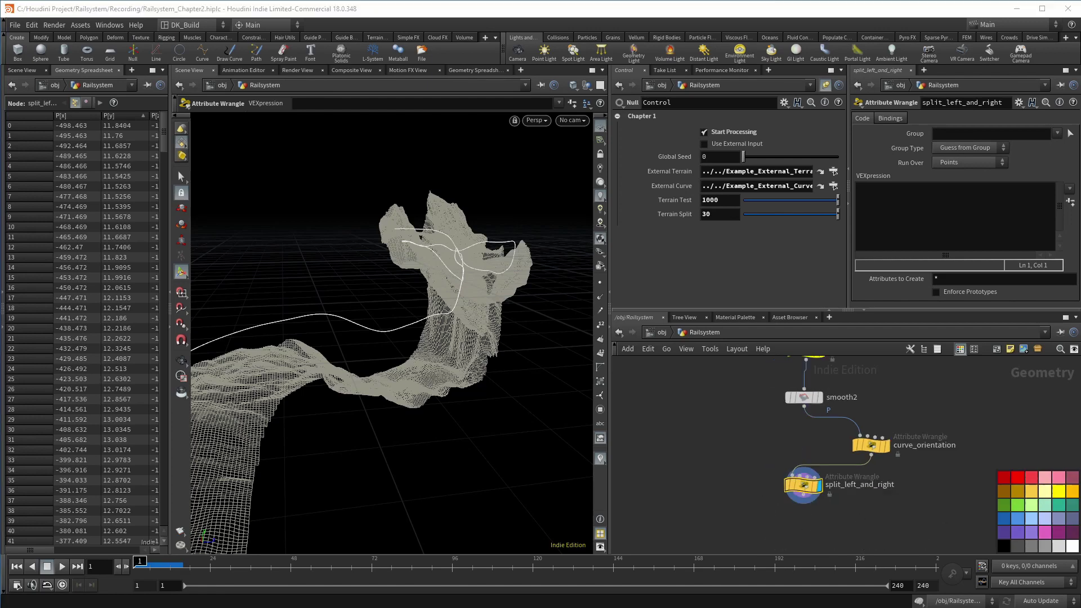
text(//detect curve)
key(Return)
text(int off)
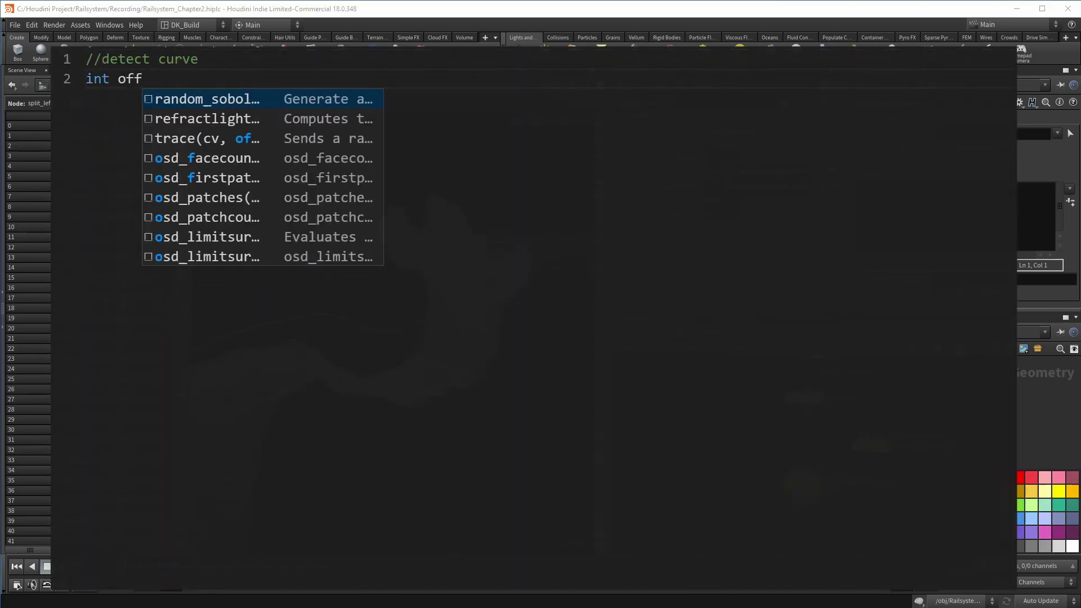
text( = chi("offset");)
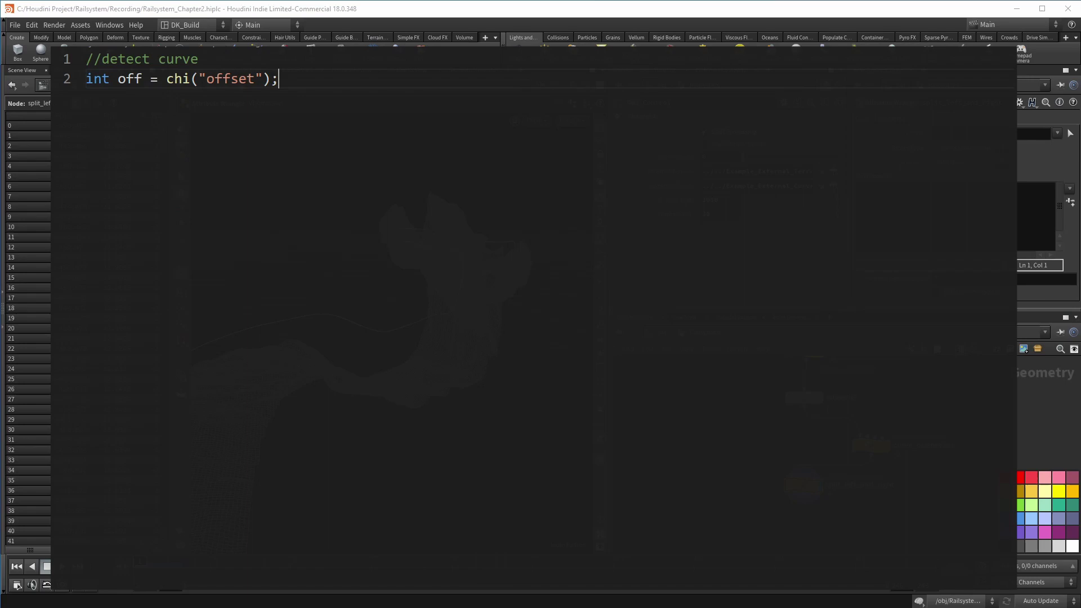
key(Return)
text(vector nor)
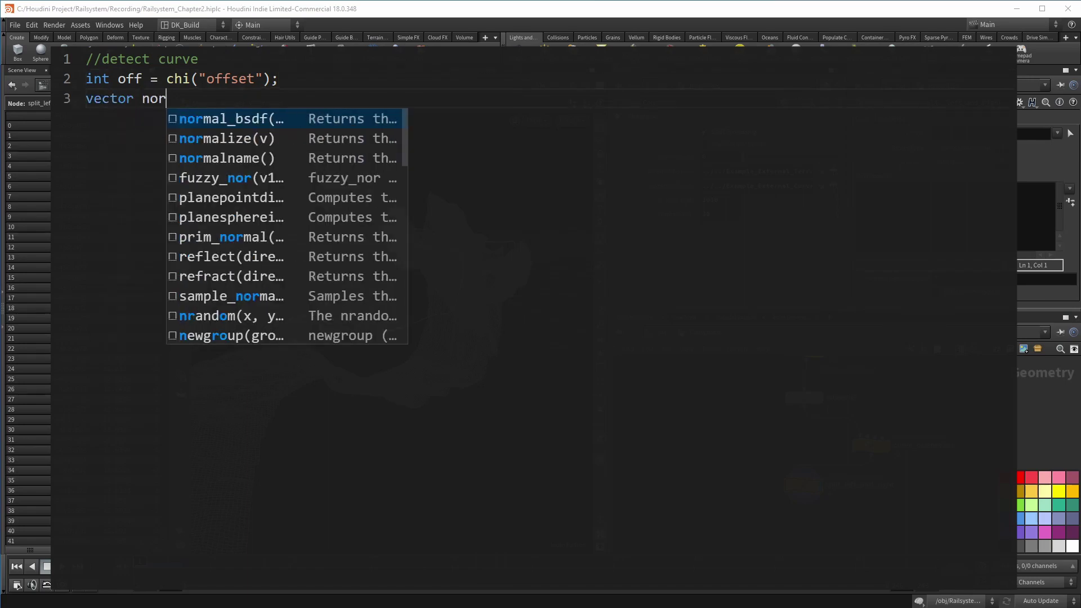
text(mal = point(0,"N",@ptnum)
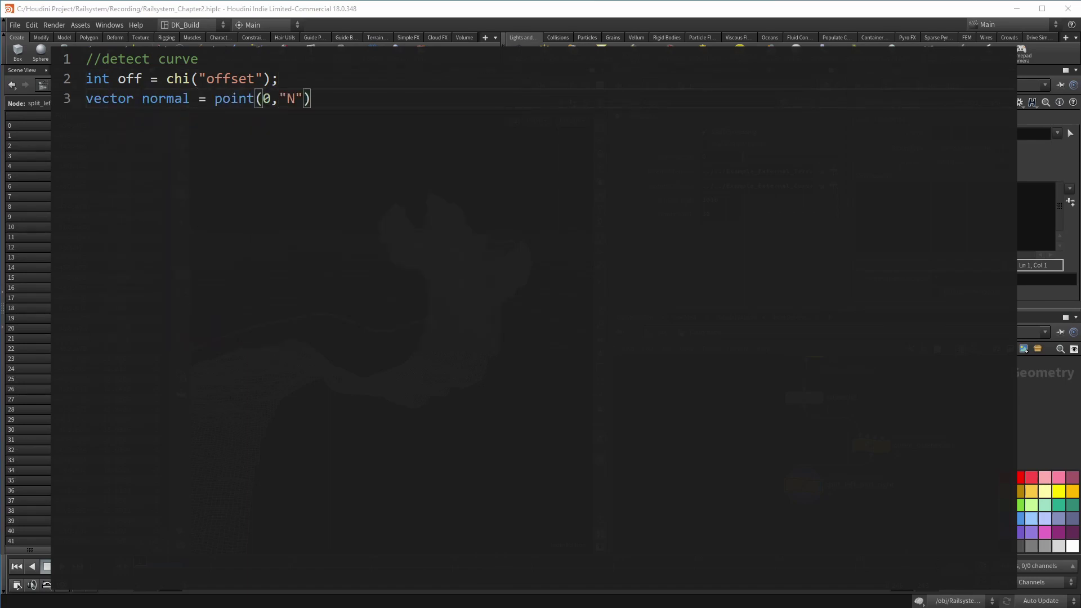
text(+off)
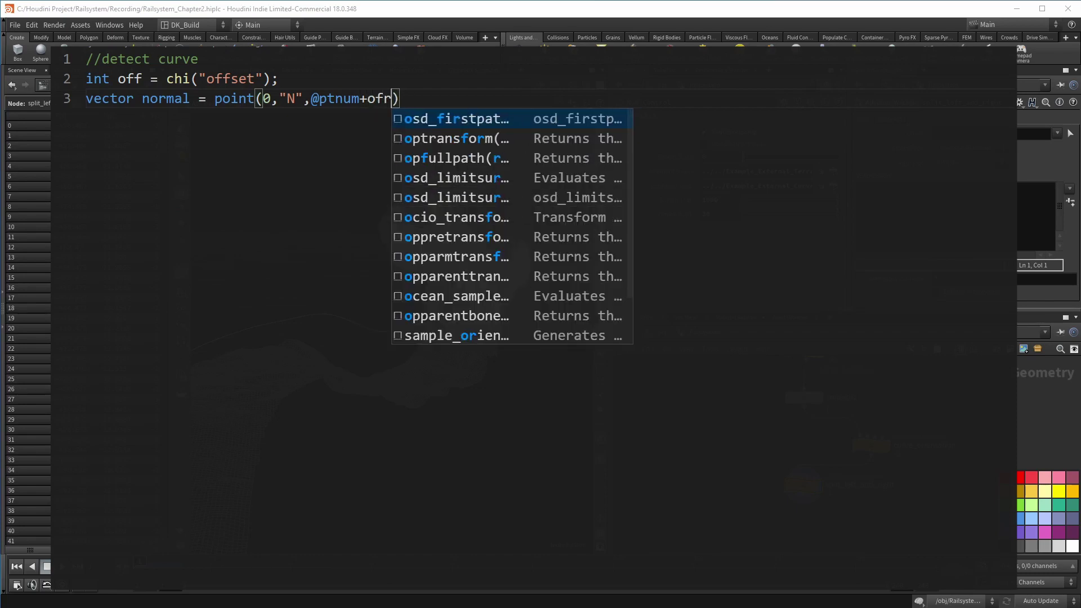
text();)
key(Return)
text(vector pos = point()
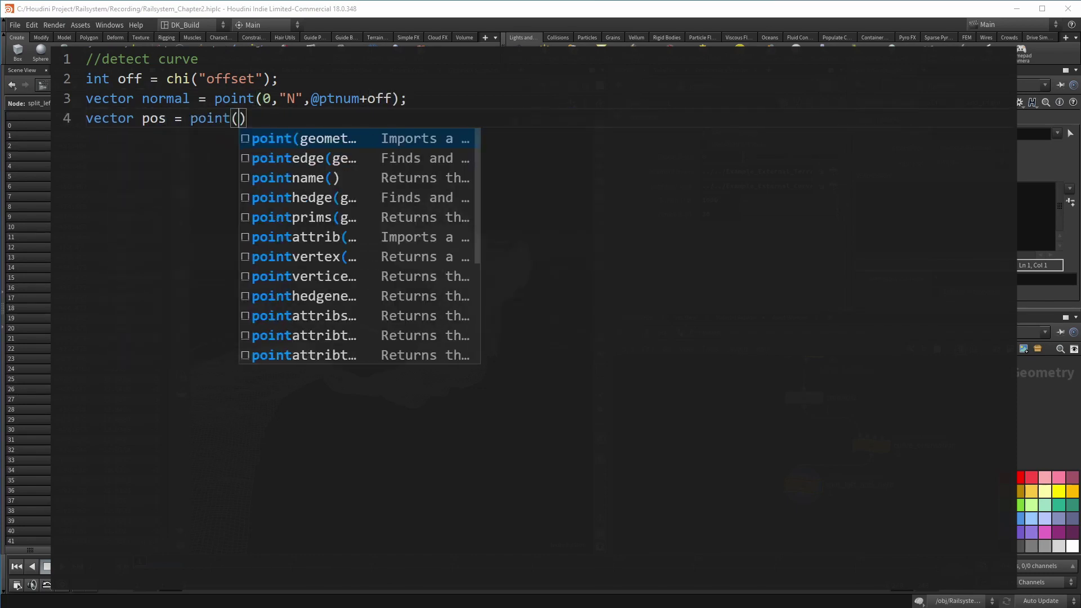
key(Return)
text(0)
key(Tab)
text(")
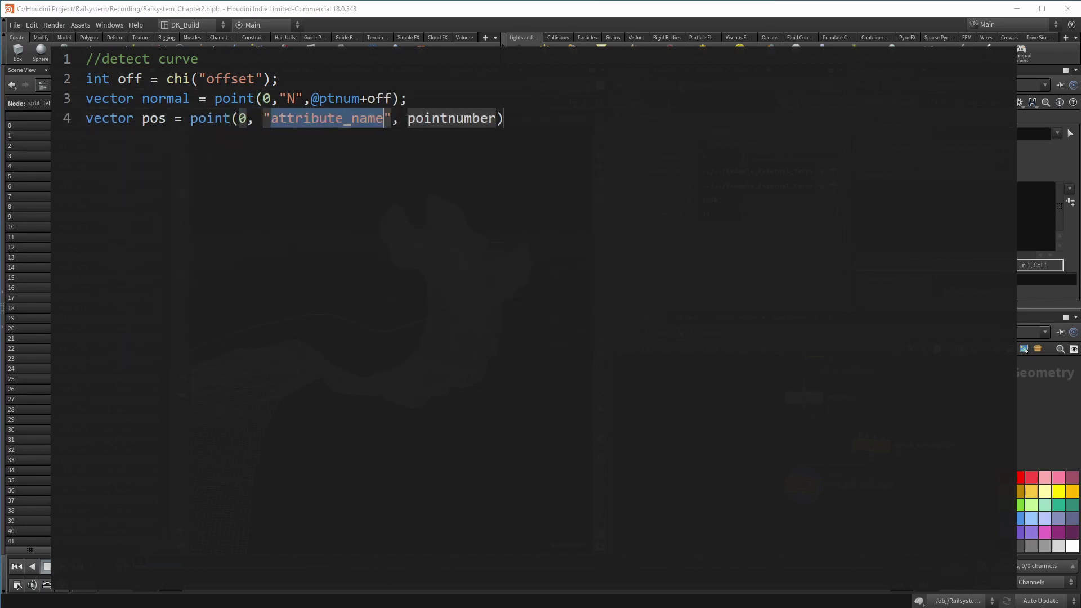
text(P)
key(Tab)
text(@ptnum)
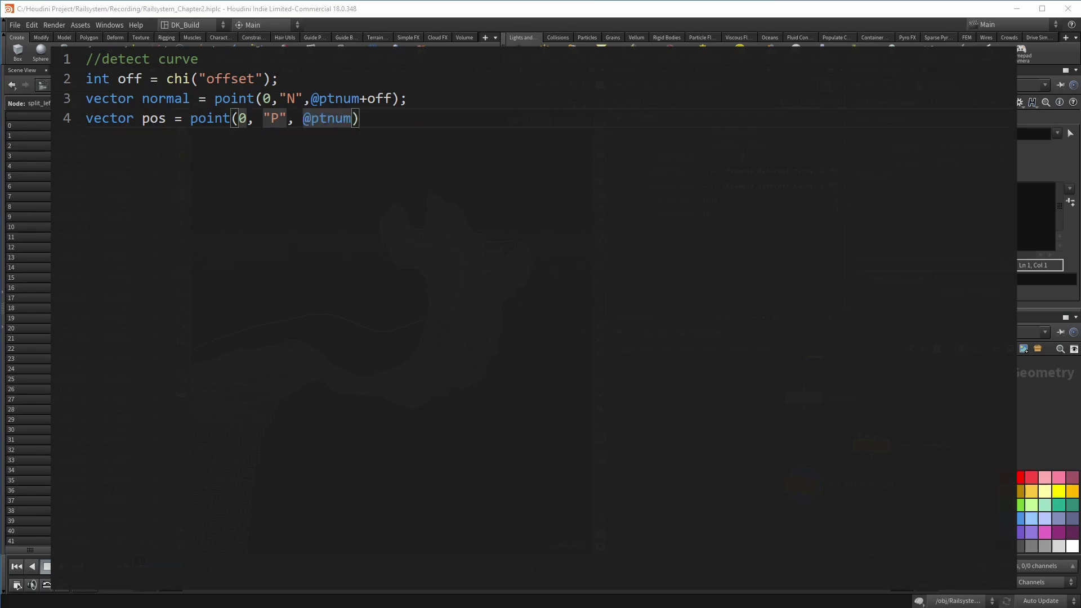
text(+off)
key(Tab)
text(;)
key(Return)
key(Return)
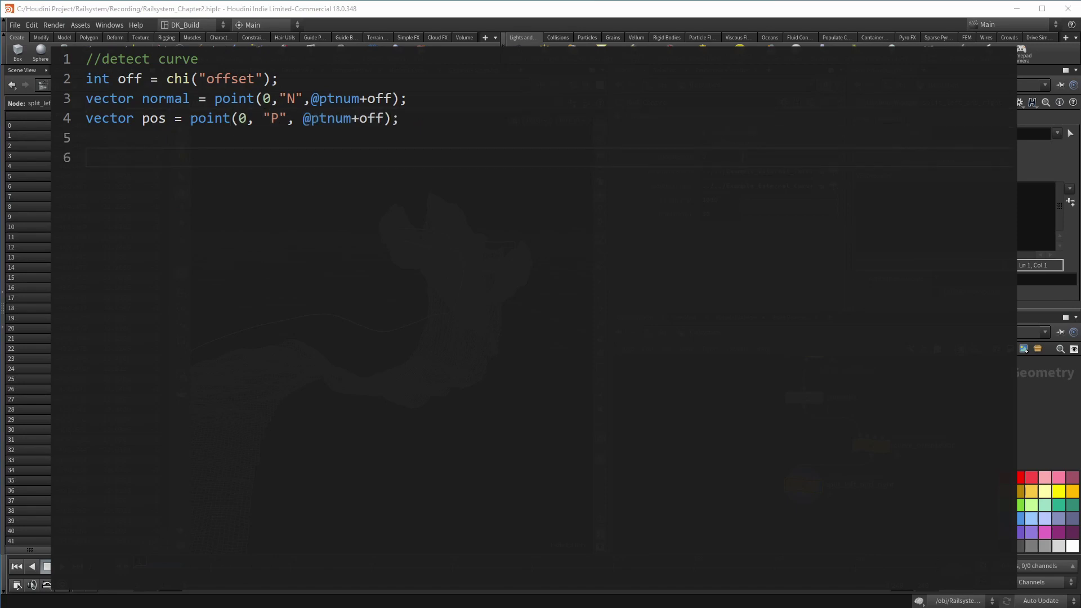
text(vector test1 = pos )
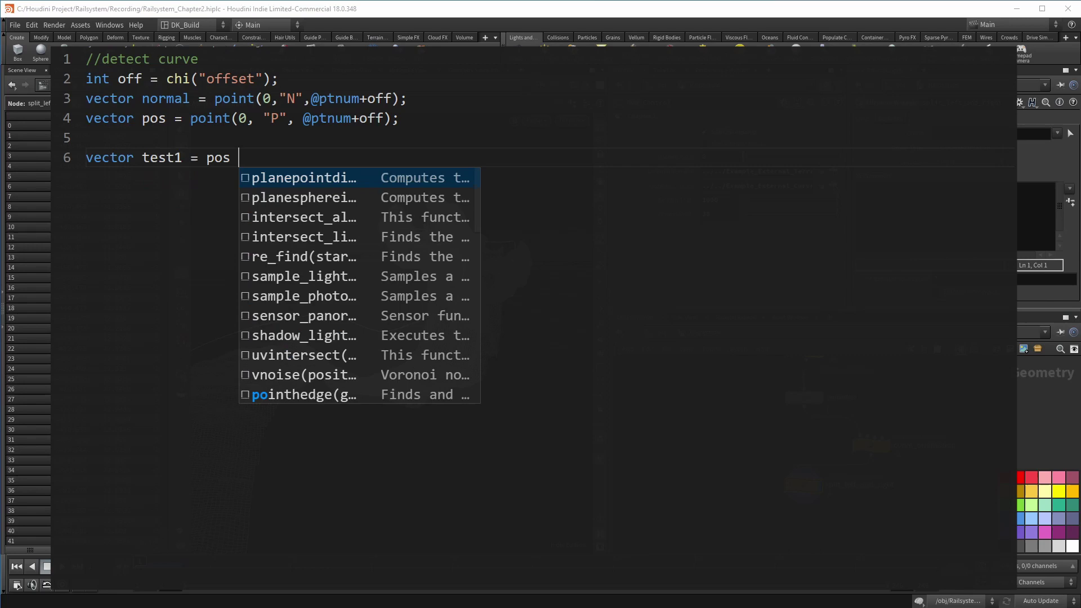
text(+ 4 * normalize(cross()
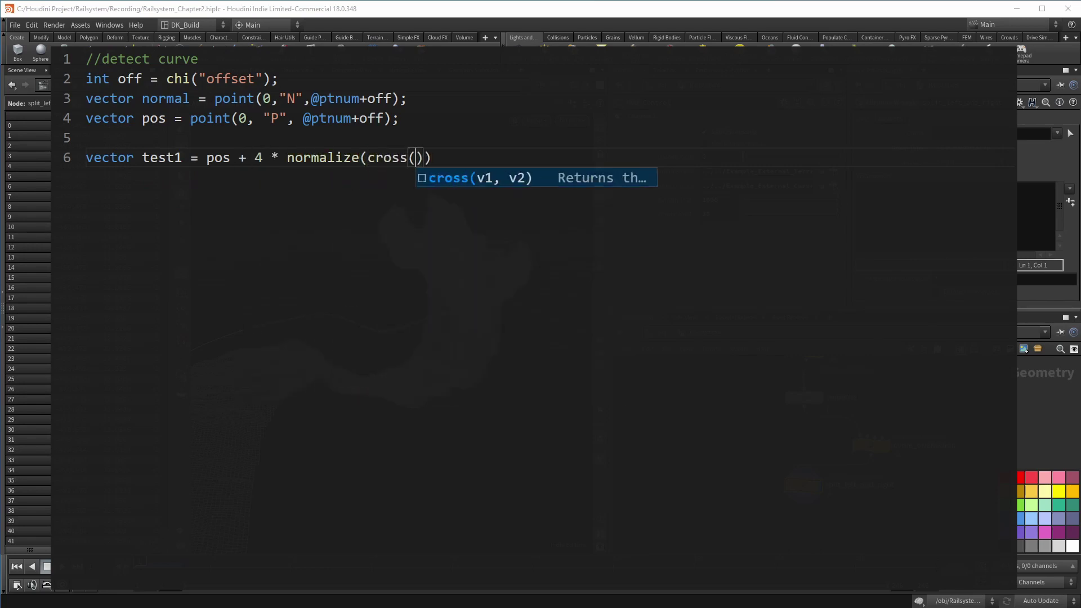
text({0,1,0},)
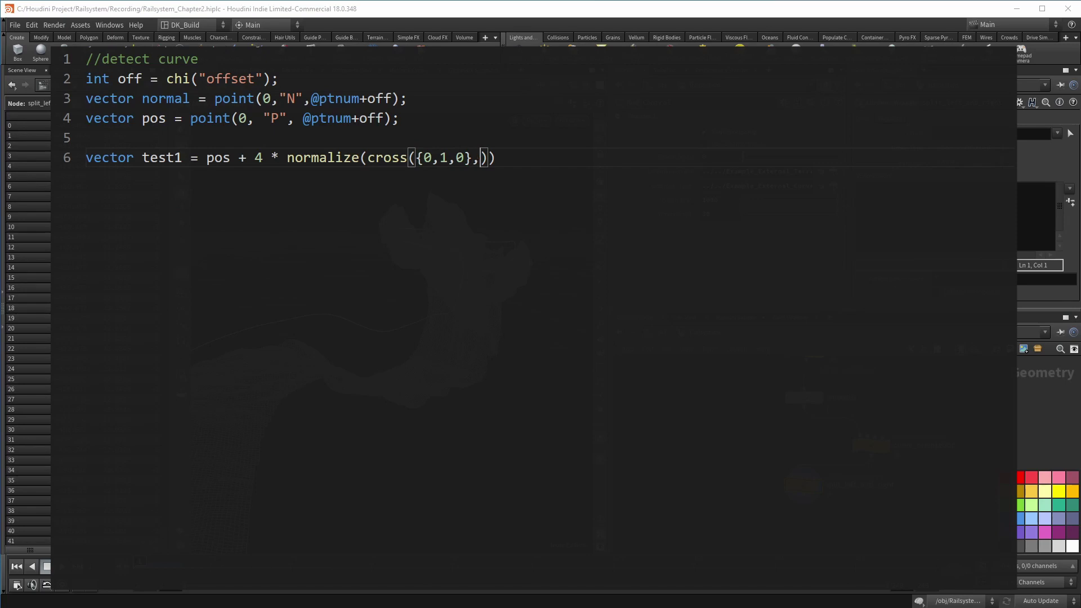
text(normal));)
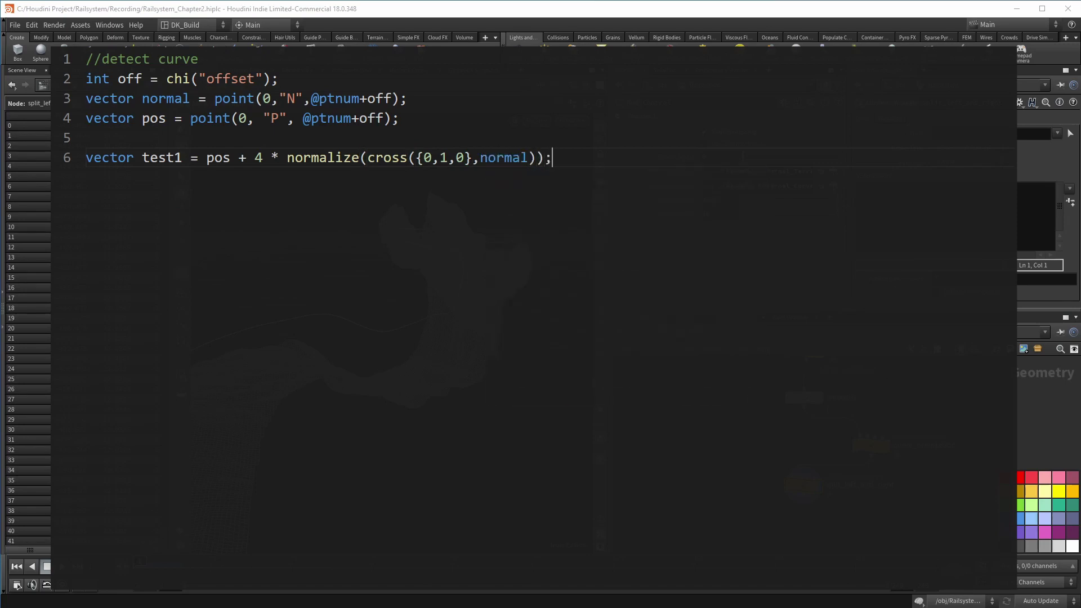
Step: Duplicate the test1 line as test2 with the normalize term negated
key(shift+Up)
key(ctrl+c)
key(End)
key(ctrl+v)
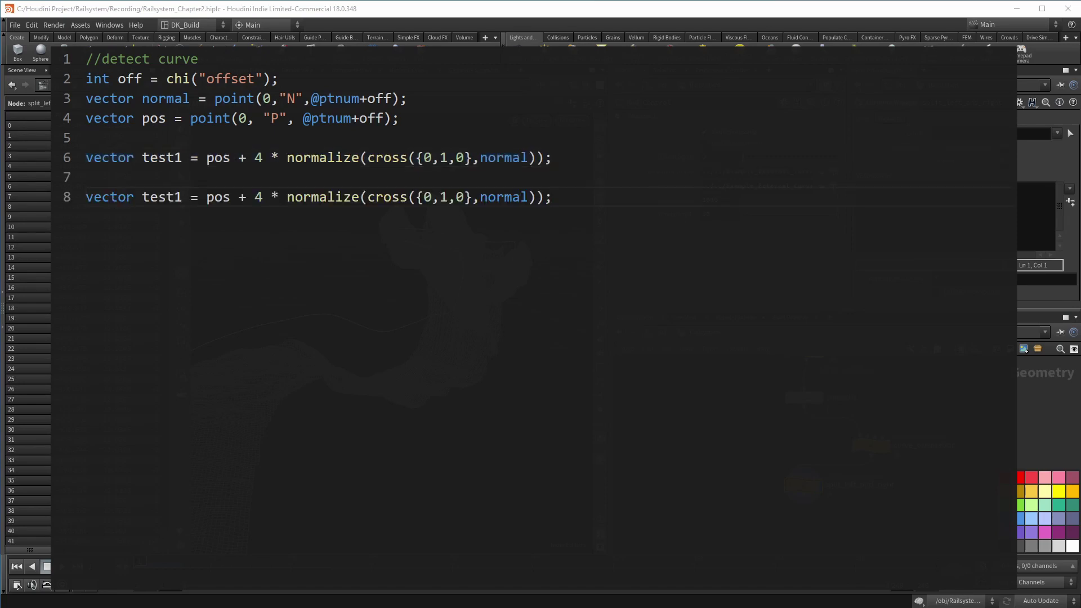
click(158, 177)
key(BackSpace)
text(2)
click(287, 177)
text(-)
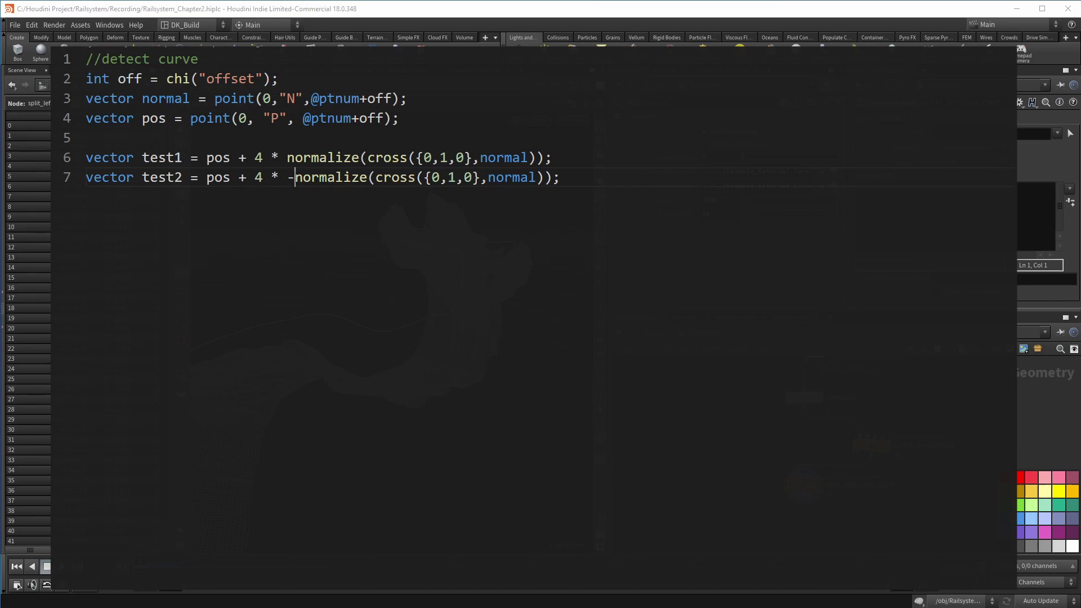
Step: Add addpoint(0,test1); and addpoint(0,test2); calls below the test2 line
key(End)
key(Return)
key(Return)
text(addpoint()
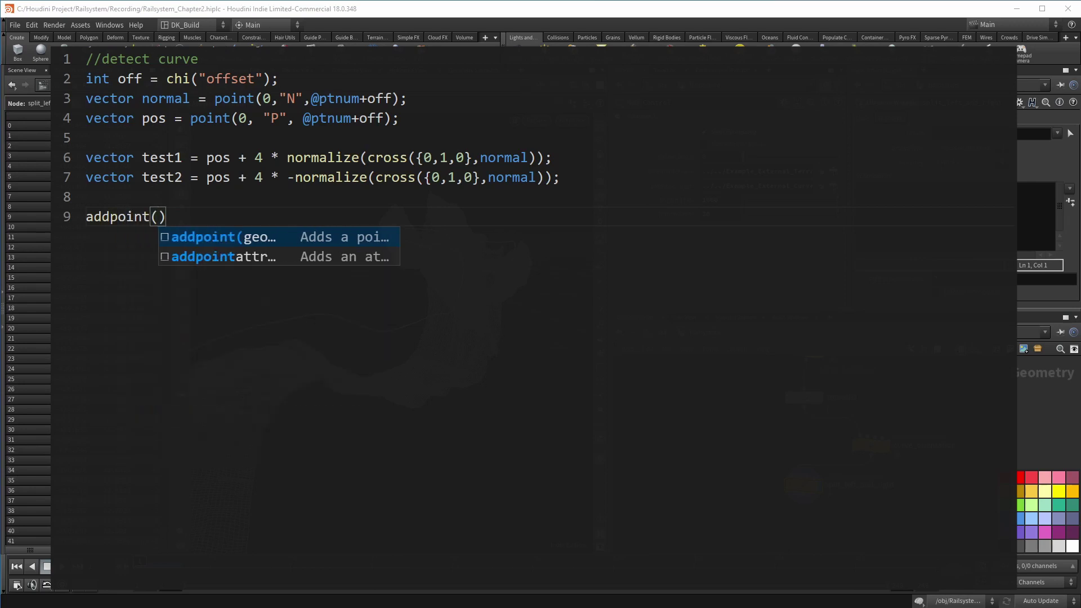
key(Escape)
text(0,test1)
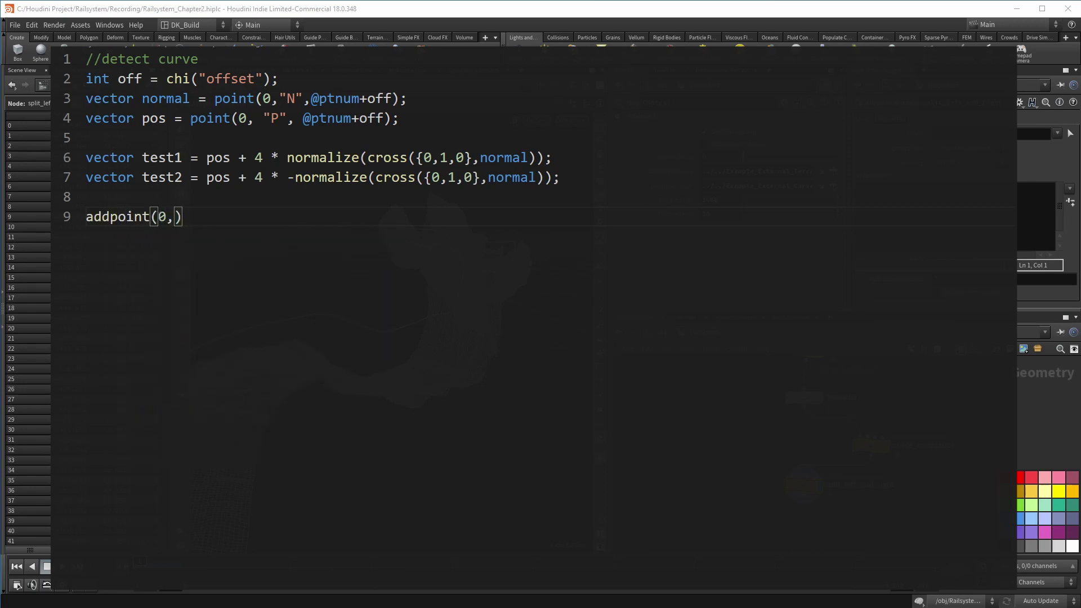
text();)
key(Return)
text(addpoint(0,test2)
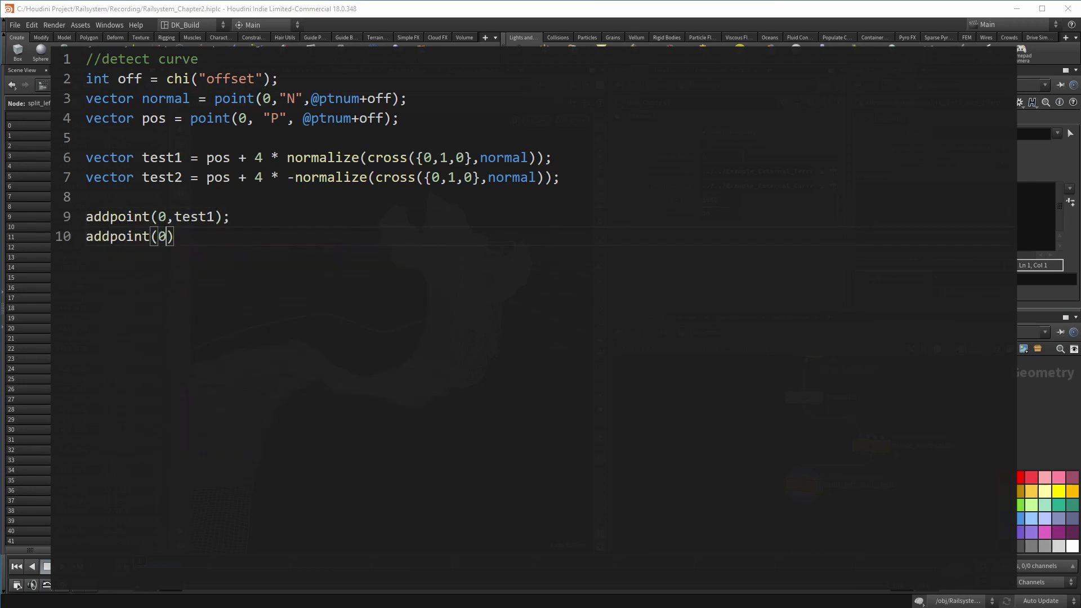
text();)
Step: Finish the code and display the new side points along the curve
key(Return)
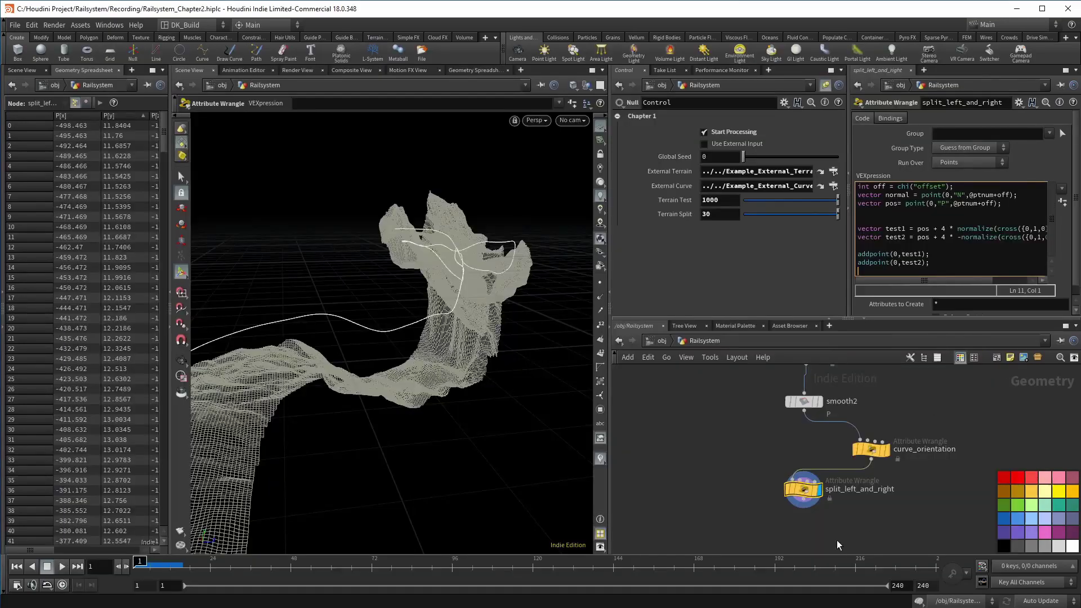
key(Escape)
drag(345, 404, 369, 438)
key(Return)
click(599, 279)
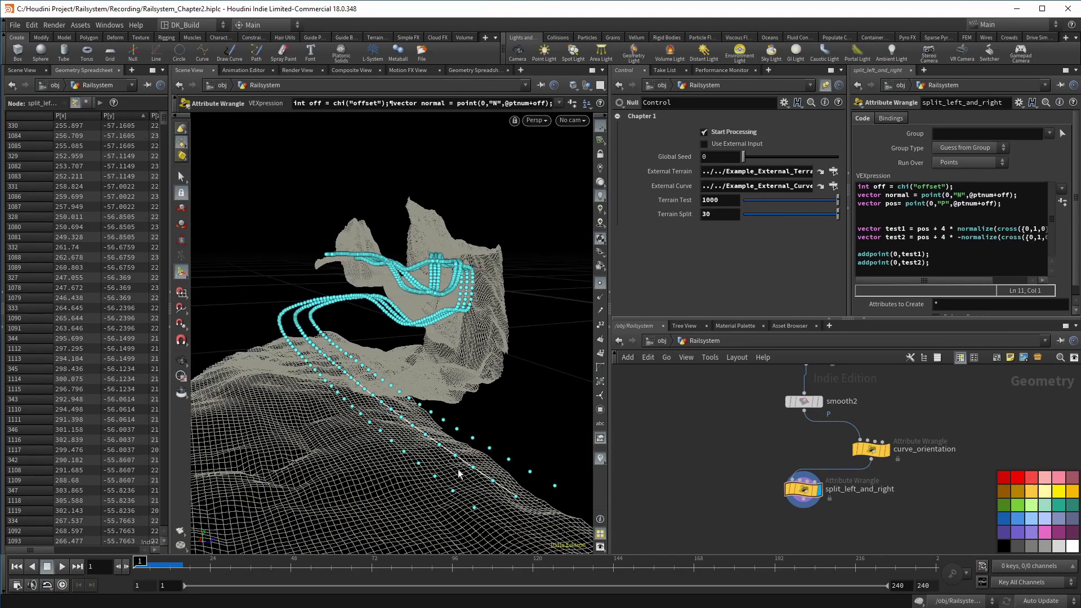
drag(459, 469, 434, 458)
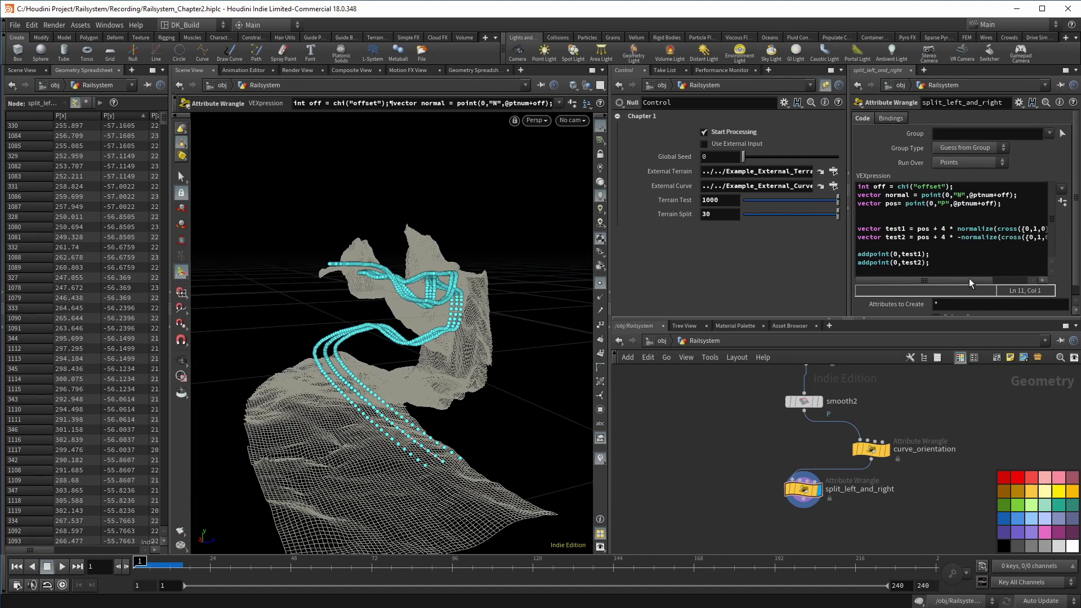
Step: Create the Offset spare parameter and raise it to 8
mouse_move(968, 278)
mouse_down()
mouse_move(1006, 277)
mouse_move(966, 274)
mouse_up()
click(1063, 203)
drag(974, 310, 1051, 314)
alt+drag(475, 429, 506, 471)
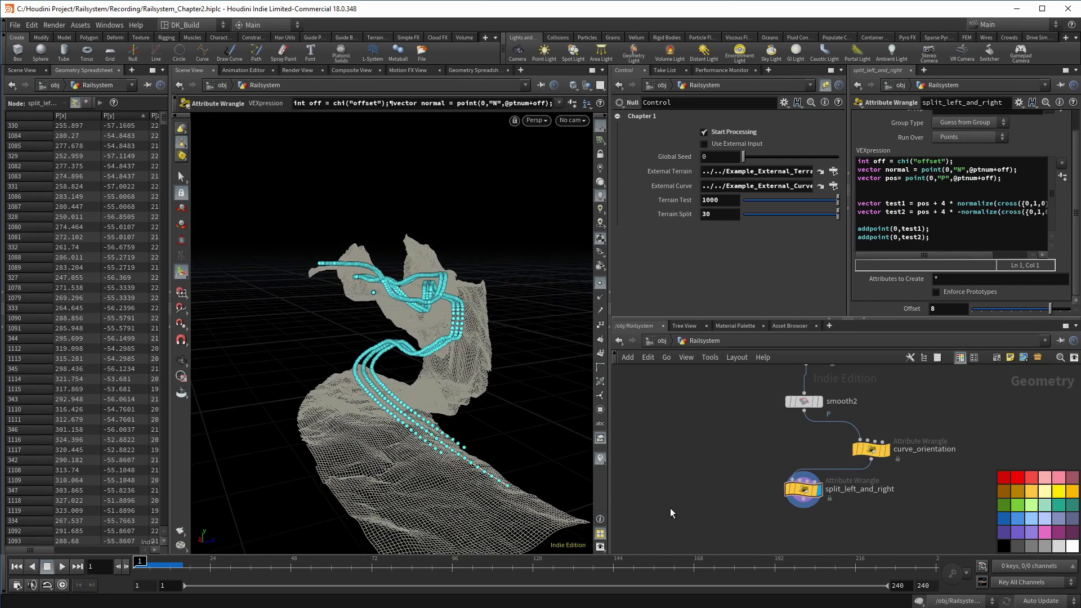
key(Escape)
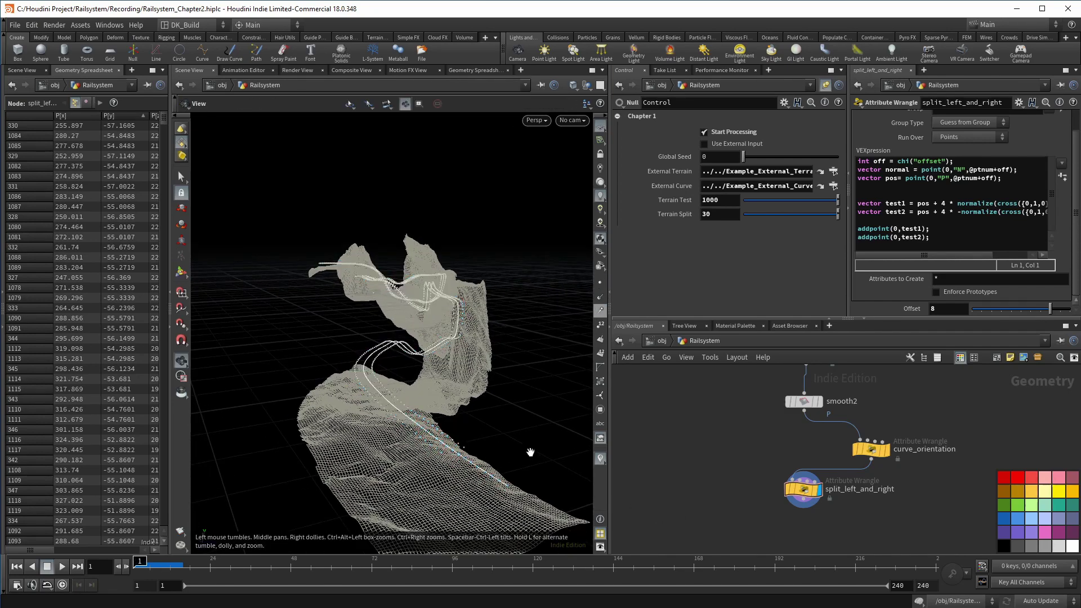
drag(526, 451, 526, 437)
key(Return)
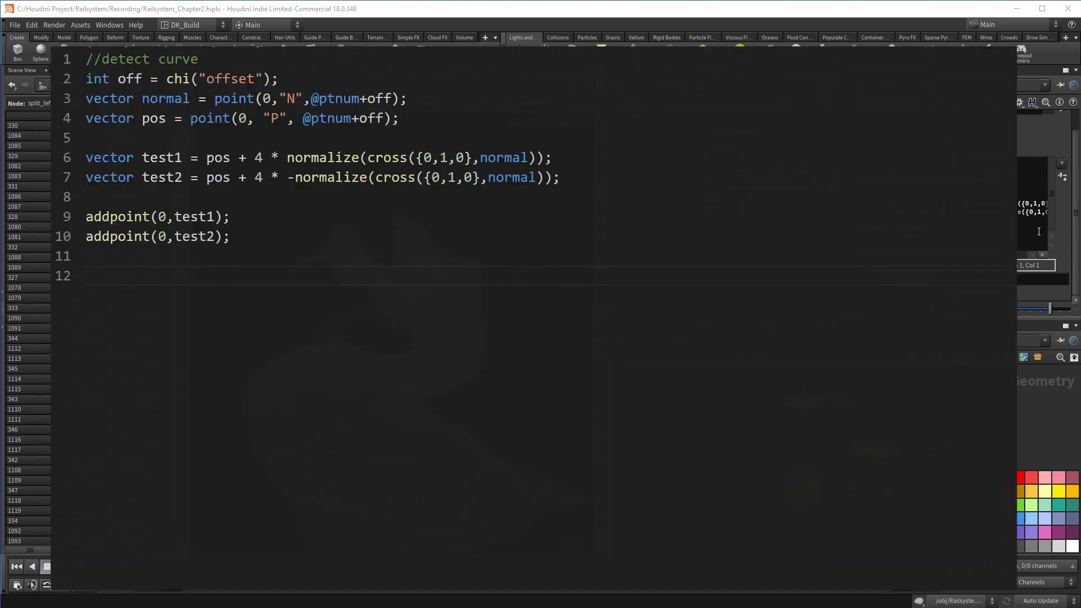
Step: Compute dist1 and dist2 as the distances from @P to test1 and test2
text(float dist1 = distaa)
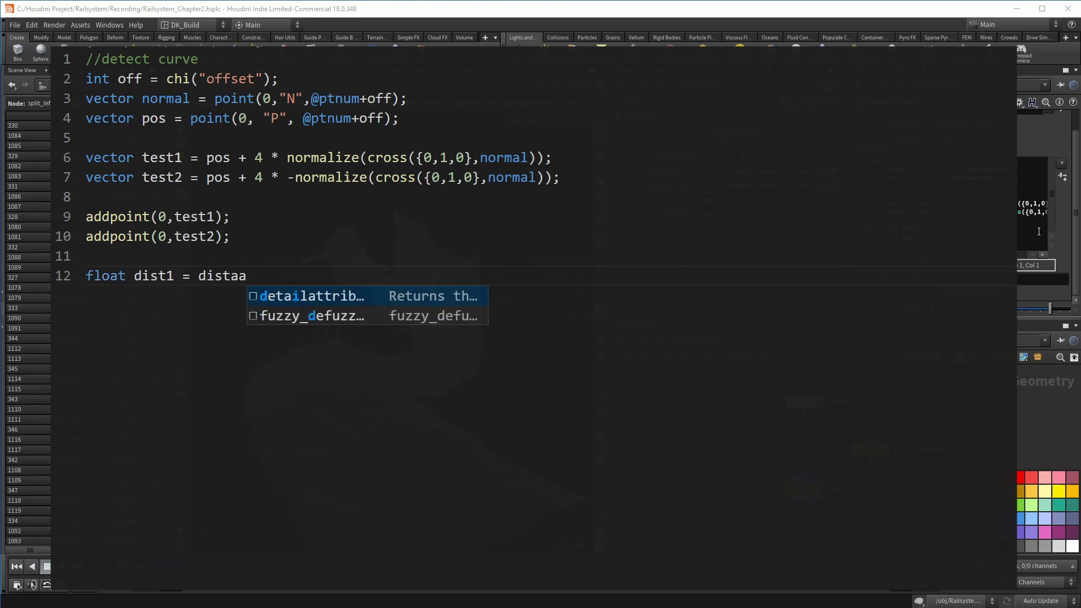
key(BackSpace)
key(Return)
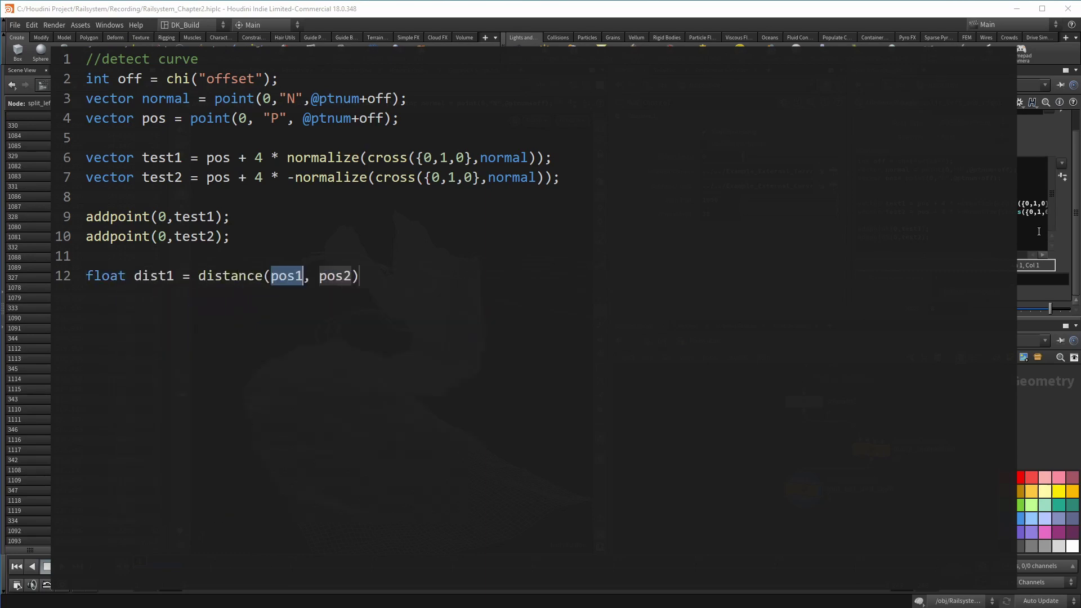
text(@P)
key(Tab)
text(test1)
key(Tab)
text(;)
key(Return)
text(float )
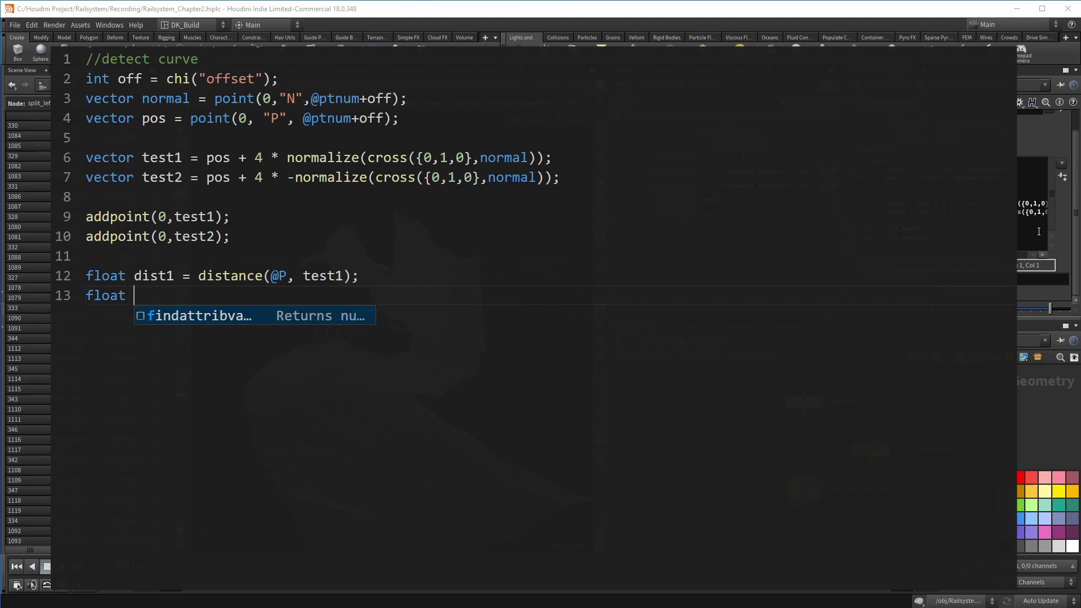
text(dist2 = dist)
key(Return)
text(@P)
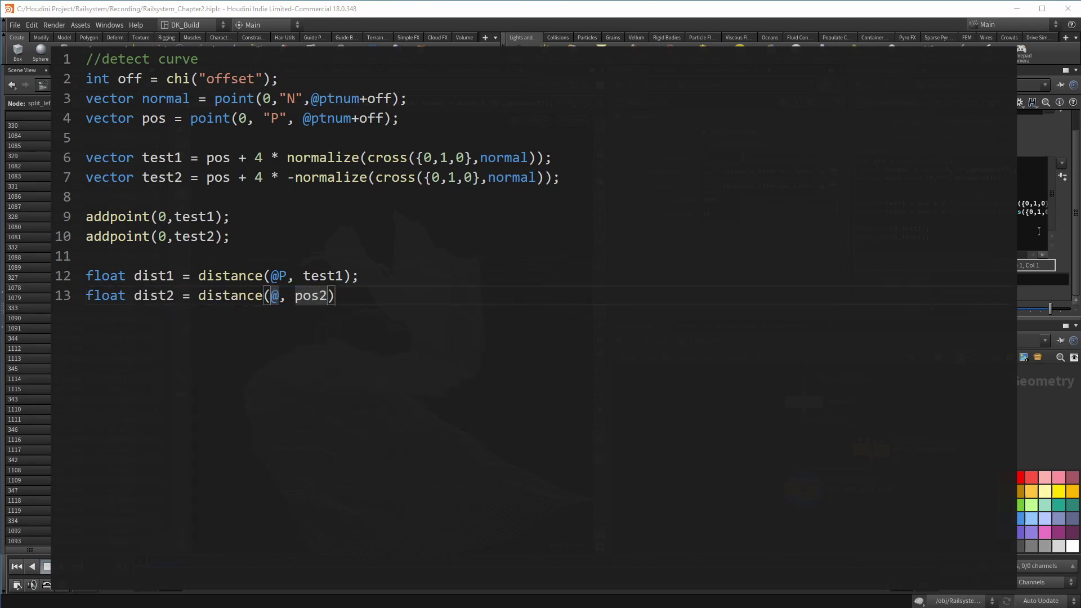
key(Tab)
text(test2);)
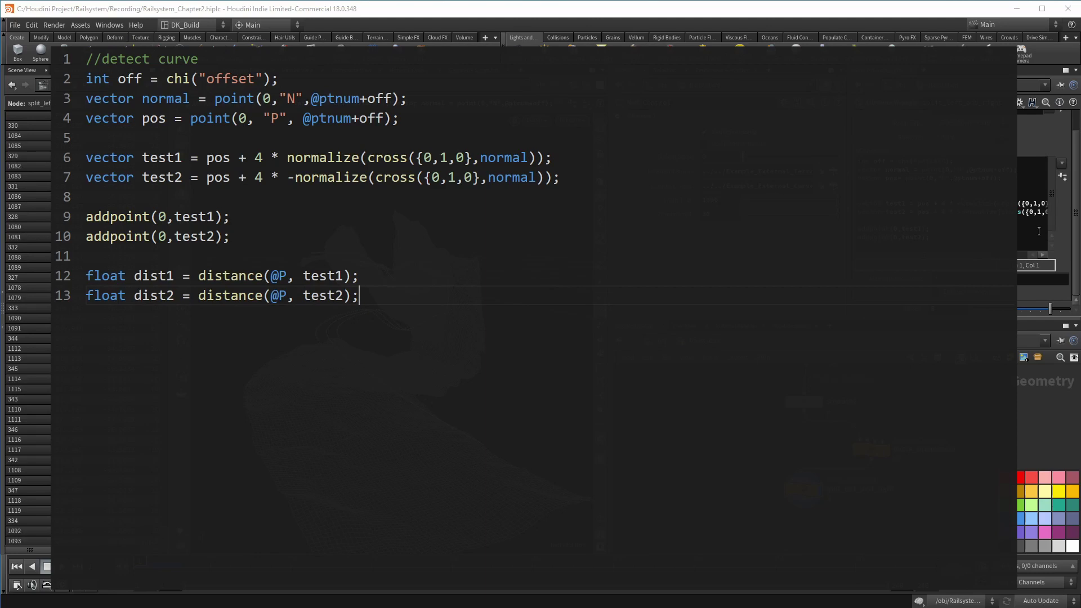
Step: Start an if(dist1 < dist2) block that adds the point to the lean_right group
key(Return)
key(Return)
text(if(dist1 < dist2)
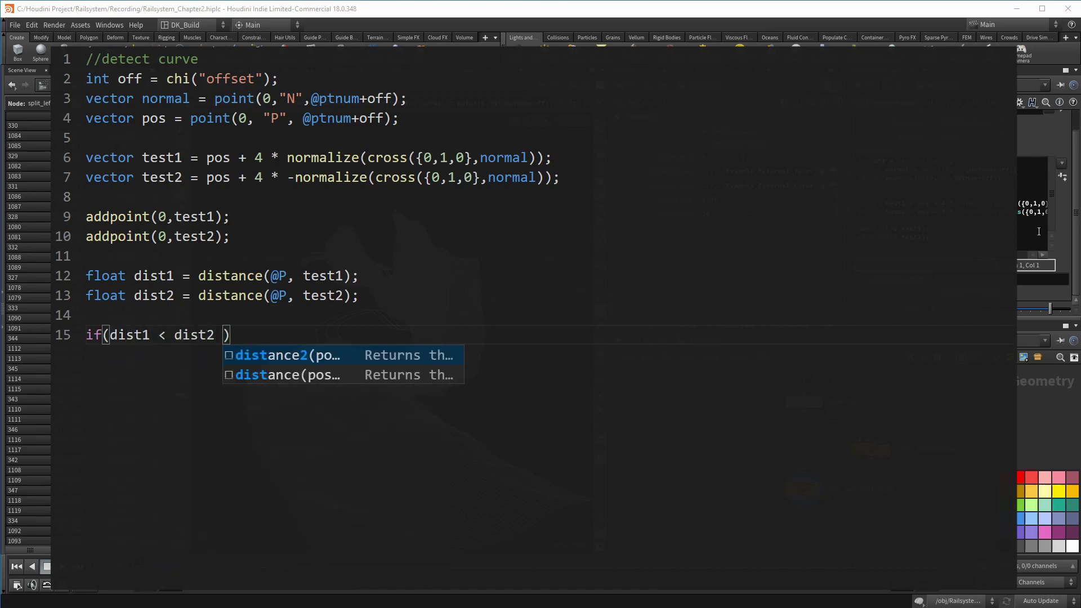
key(End)
text({)
key(Return)
key(Return)
text(setpoint)
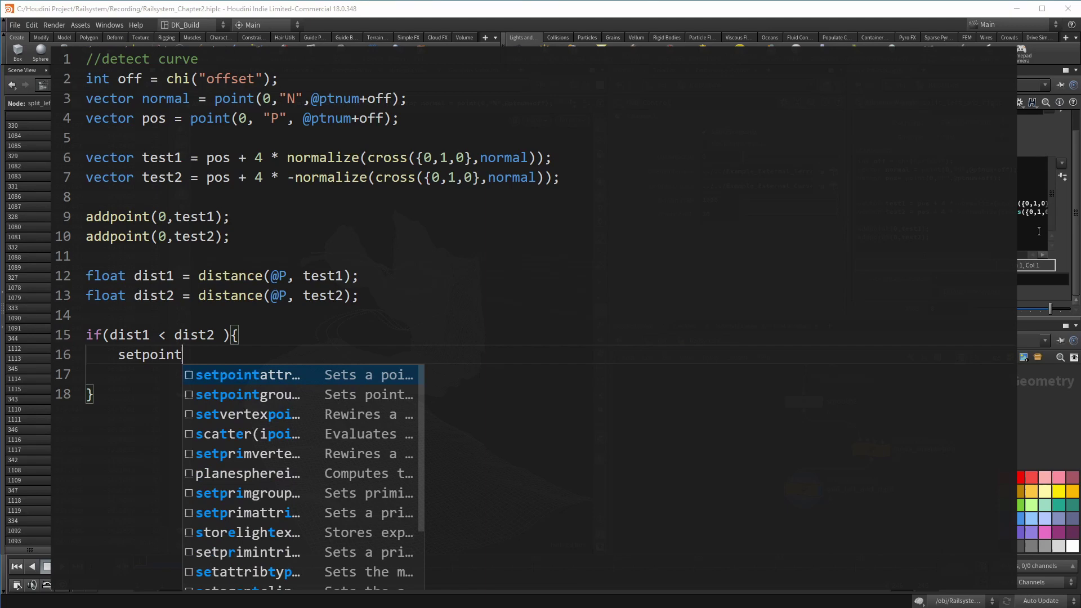
key(Return)
text(0)
key(Tab)
text("lean_right)
key(Tab)
text(@ptnum)
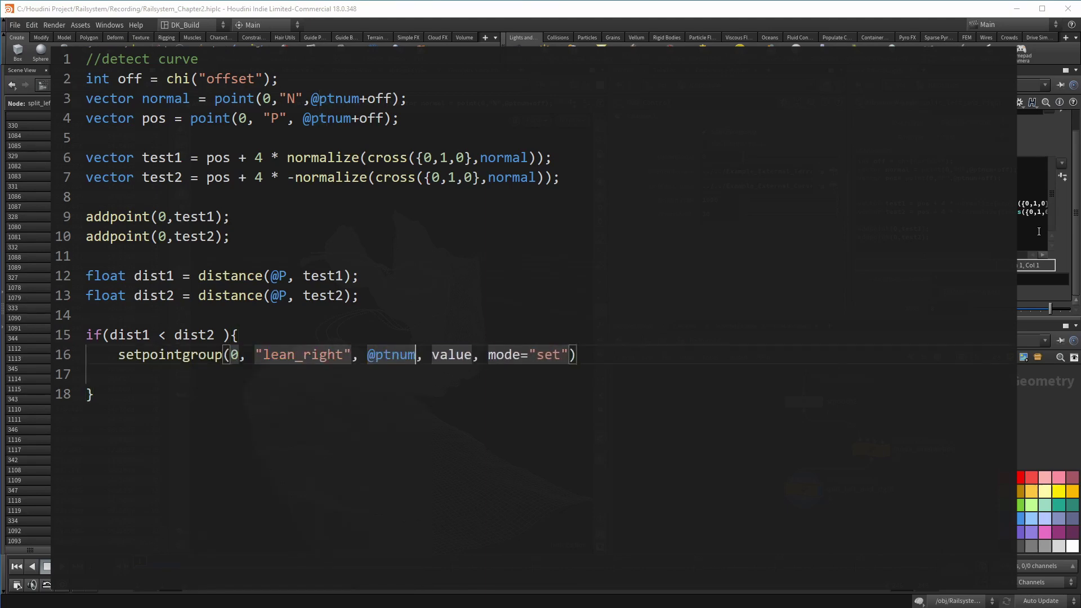
key(Tab)
text(1)
key(Tab)
key(Left)
key(Left)
key(Left)
key(Left)
key(Left)
key(BackSpace)
key(BackSpace)
key(BackSpace)
key(BackSpace)
key(BackSpace)
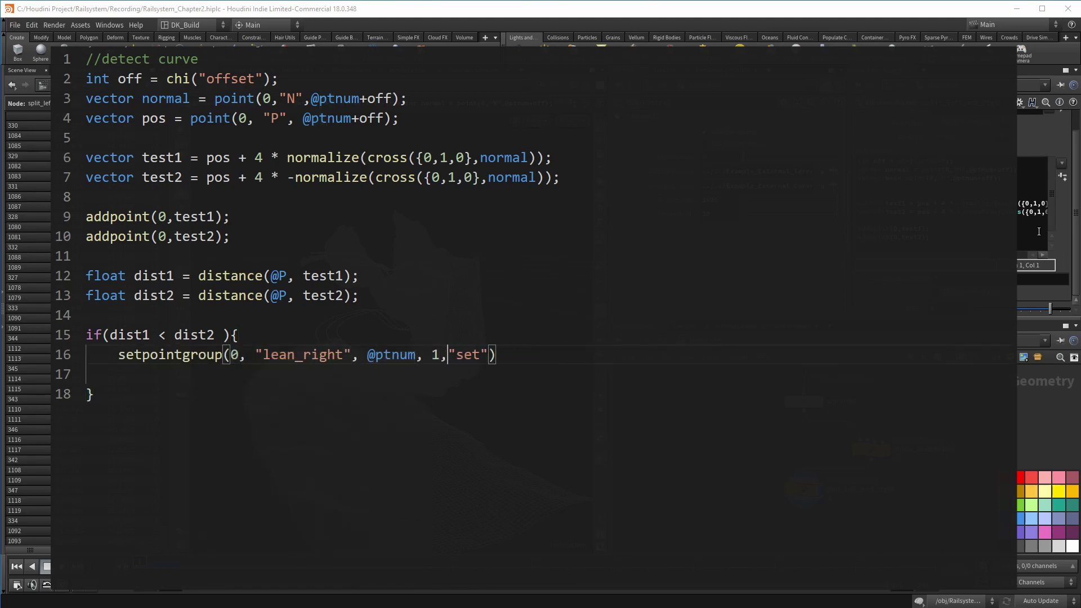
key(End)
text(;)
key(Return)
text(@Cd = {1,0,0};)
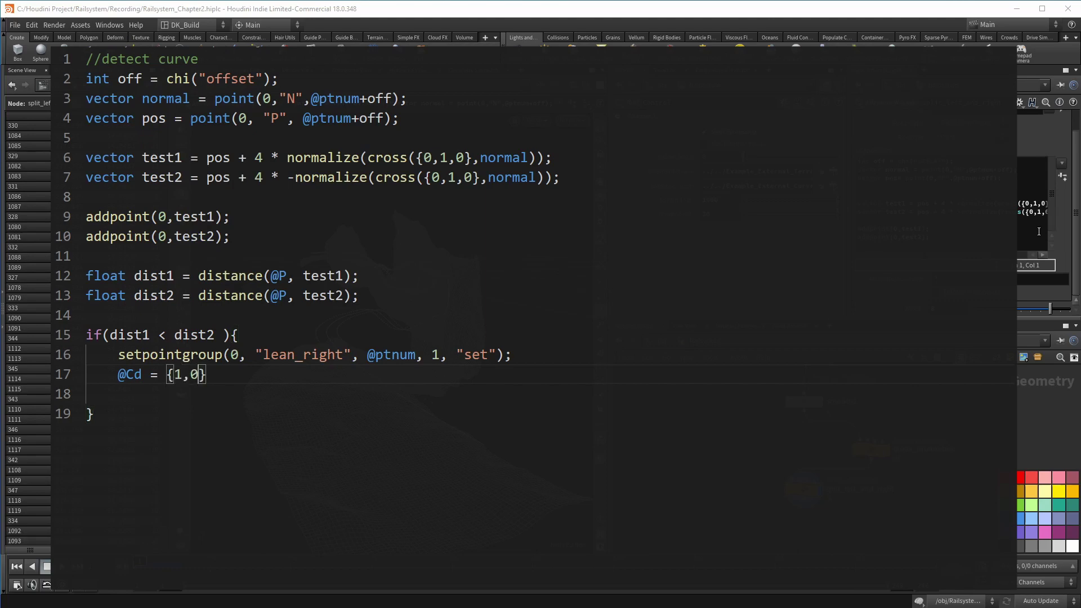
key(Delete)
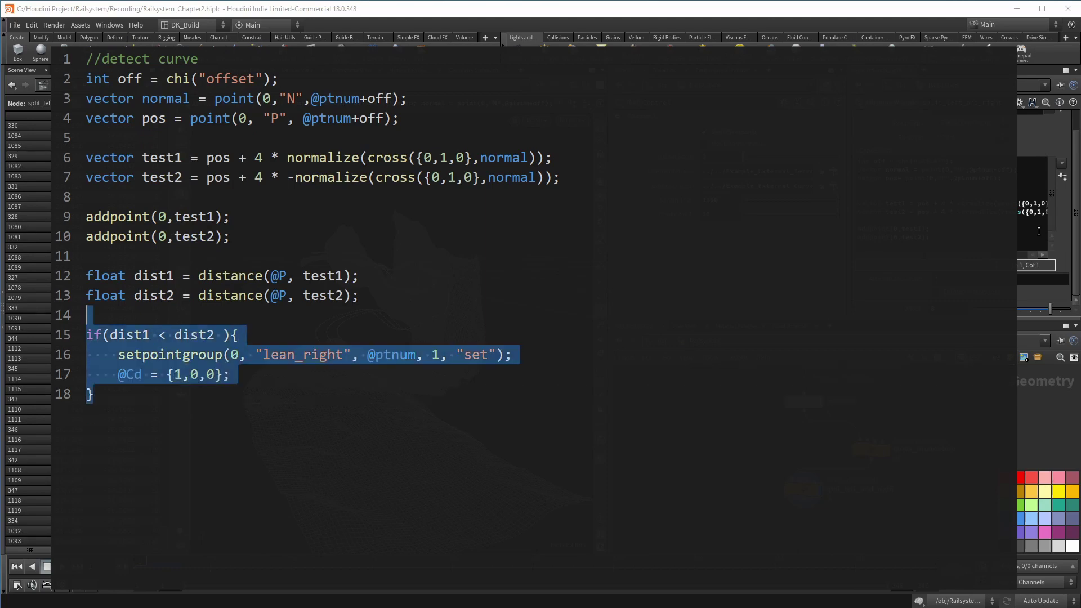
Step: Duplicate the if block as an else if with the condition swapped to dist2 < dist1
key(Return)
text(else)
key(Return)
text(if(dist1 < dist2 ){     setpointgroup(0, "lean_right", @ptnum, 1, "set");     @Cd = {1,0,0}; })
key(Up)
key(Up)
key(Up)
key(Home)
key(BackSpace)
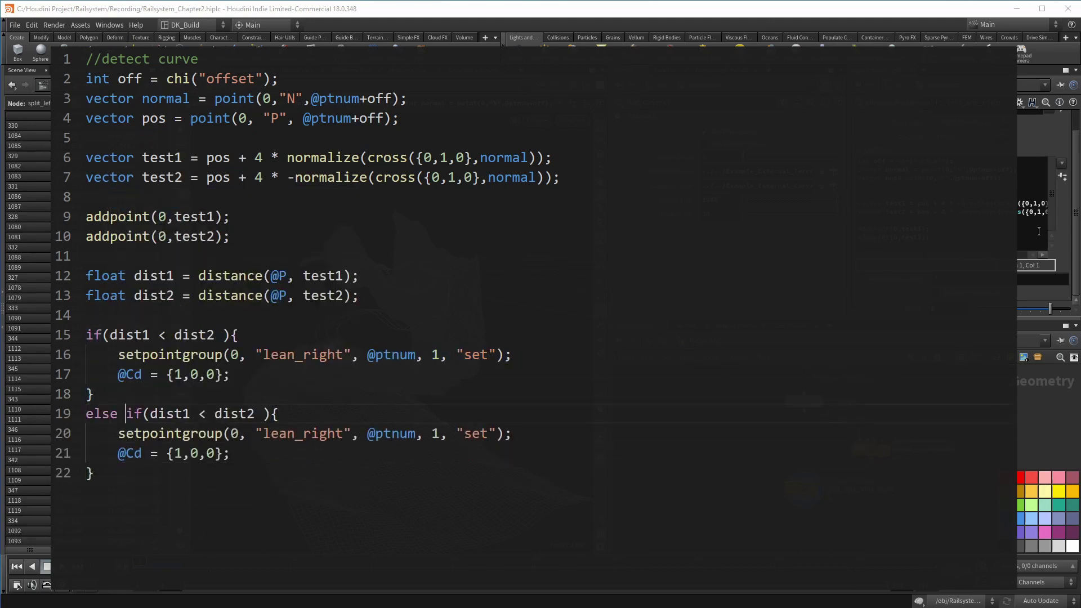
key(Right)
key(Right)
key(Right)
key(Right)
key(Right)
key(Right)
key(Right)
key(Right)
key(BackSpace)
text(2)
key(Right)
key(Right)
key(Right)
key(Right)
key(Right)
key(Right)
key(Right)
key(Right)
key(BackSpace)
text(1)
Step: Change the copied block's group to lean_left and its colour to green {0,1,0}
key(Down)
key(Right)
key(Right)
key(Right)
key(Right)
key(Right)
key(Right)
key(shift+Right)
key(shift+Right)
key(shift+Right)
key(shift+Right)
key(shift+Right)
text(left)
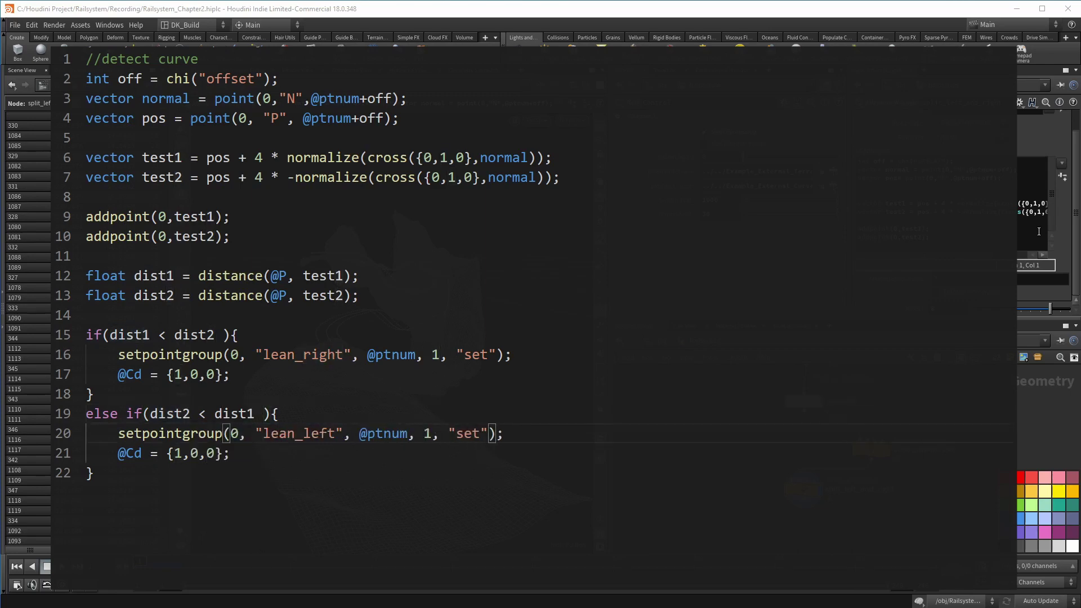
key(Down)
key(Left)
key(Left)
key(Left)
key(Left)
key(Left)
key(Left)
key(Left)
key(shift+Right)
text(0)
key(Right)
key(shift+Right)
text(1)
key(Down)
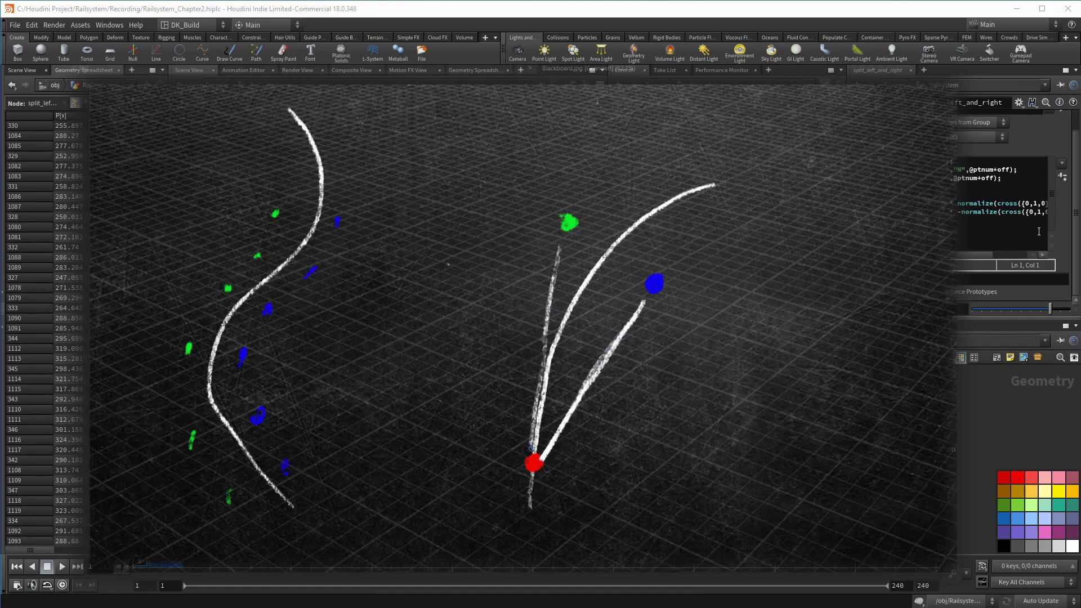
Step: Select the two addpoint debug lines near the end of the wrangle code and delete them
key(ctrl+End)
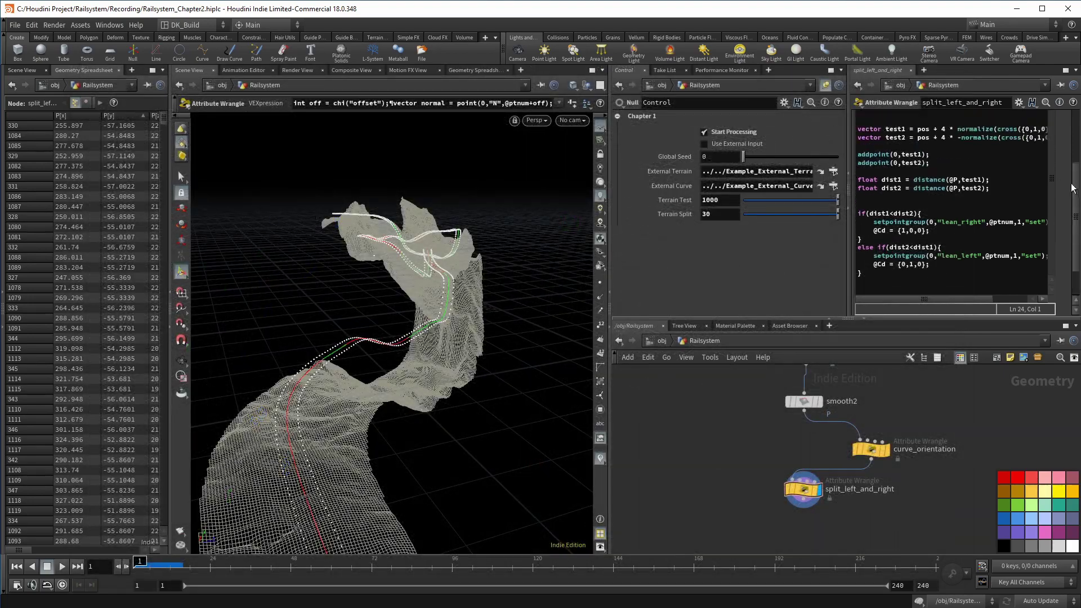
scroll(951, 197, up, 2)
drag(857, 171, 837, 158)
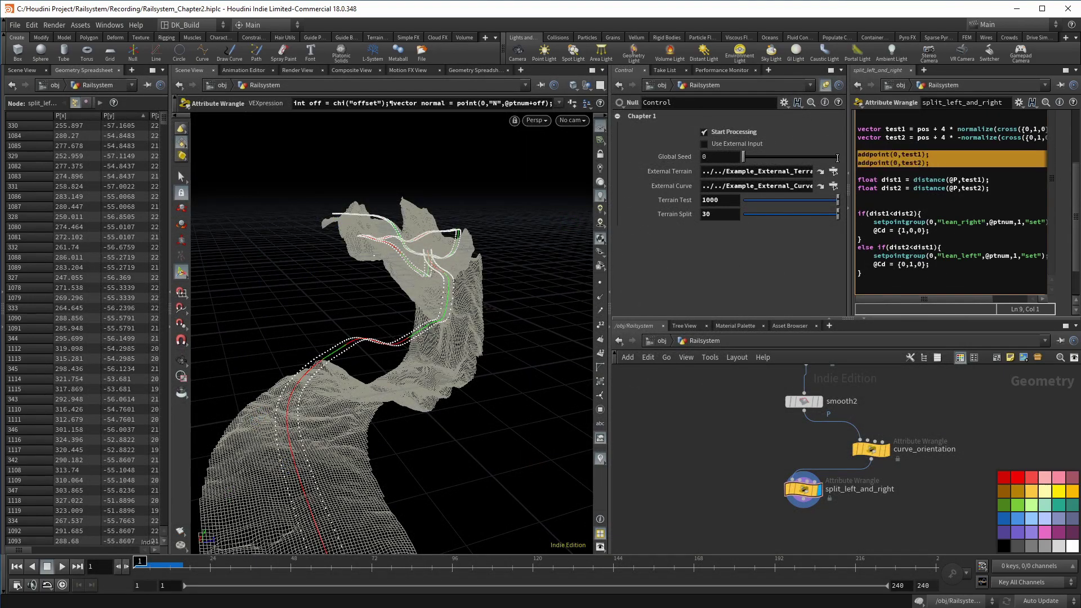
key(Delete)
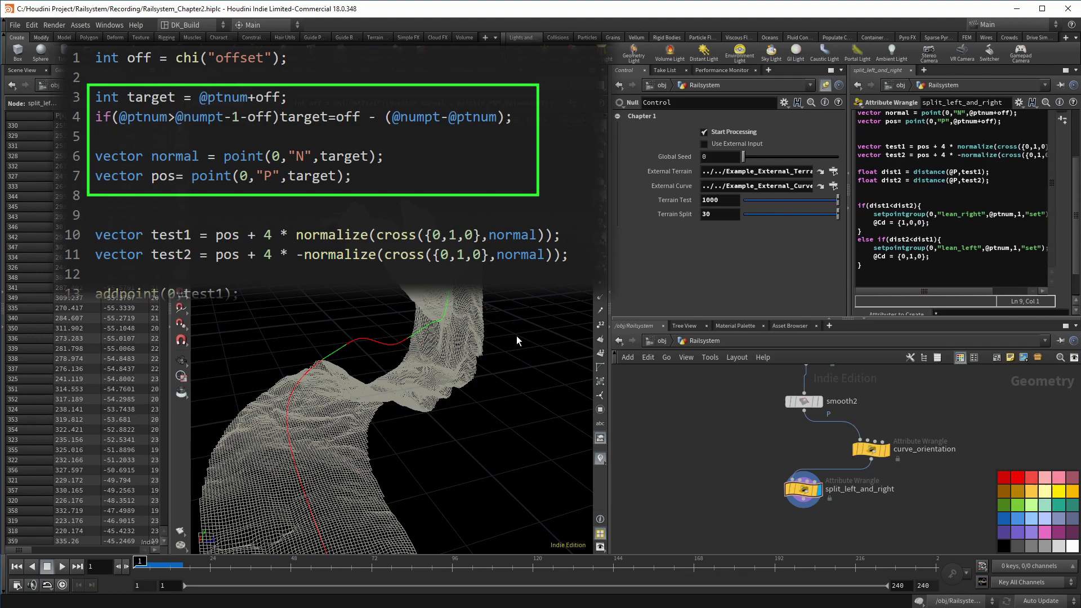
Step: From a top view, test other Offset values, return Offset to 8, and save Railsystem_Chapter2.hiplc
drag(516, 336, 430, 309)
scroll(430, 308, down, 10)
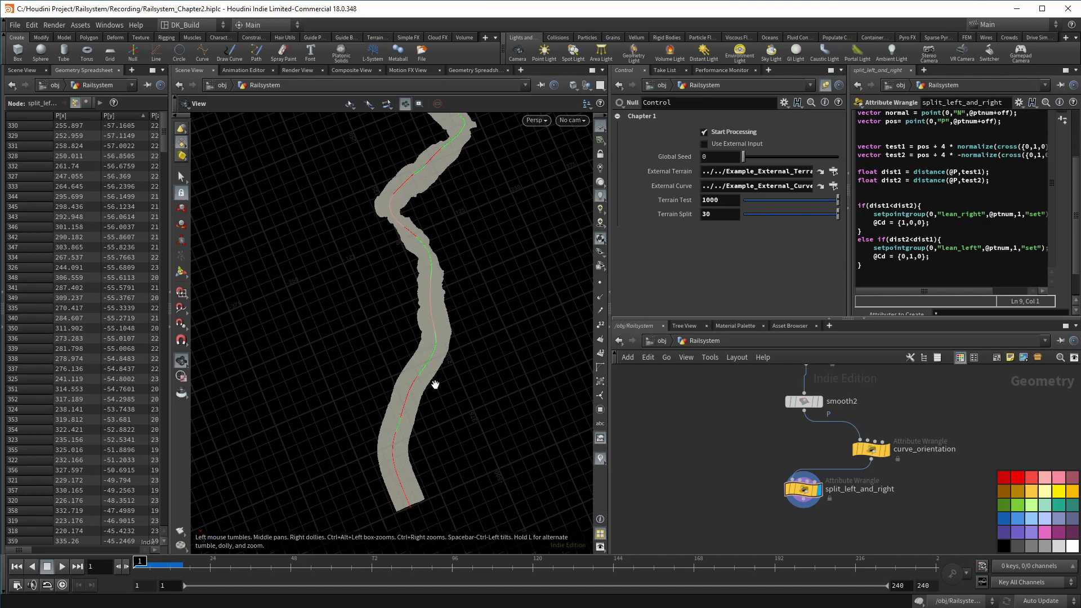
key(Return)
scroll(985, 298, down, 2)
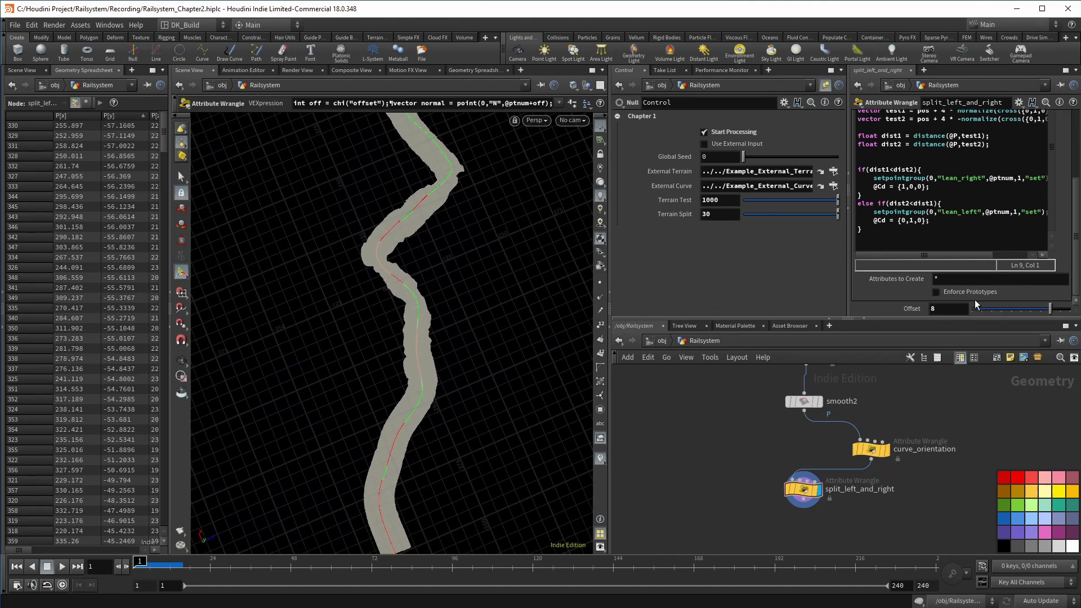
mouse_move(1048, 313)
mouse_down()
mouse_move(970, 307)
mouse_move(1069, 309)
mouse_up()
mouse_move(945, 309)
middle_down()
mouse_move(1066, 309)
mouse_move(1002, 308)
mouse_move(1066, 309)
mouse_move(1059, 321)
mouse_move(936, 307)
middle_up()
key(ctrl+s)
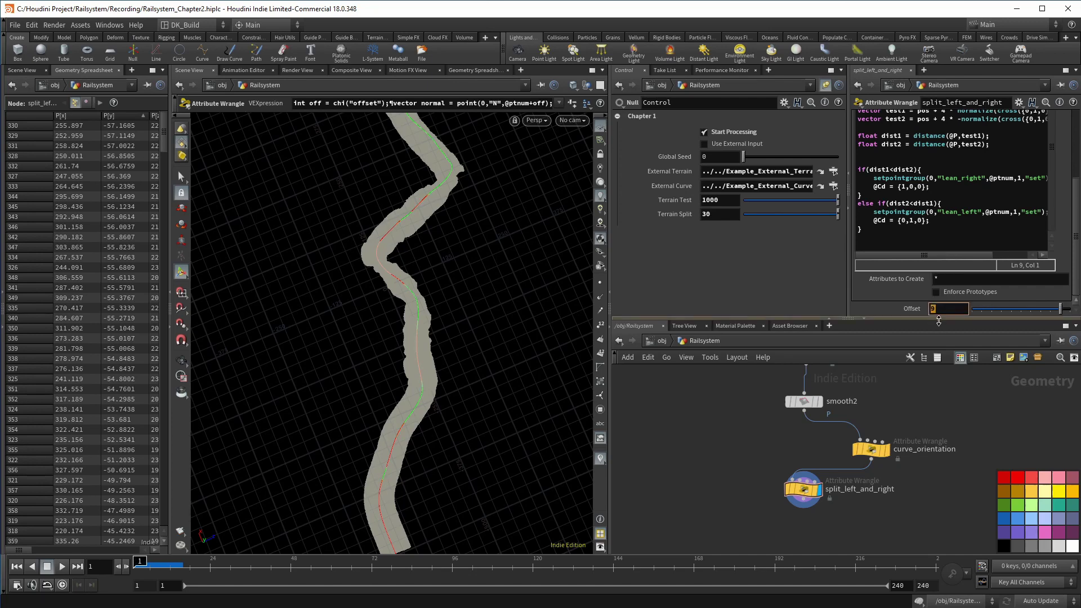
scroll(805, 525, up, 5)
Step: Add a Null after split_left_and_right and rename it 02_pre_oriented_curve
key(Tab)
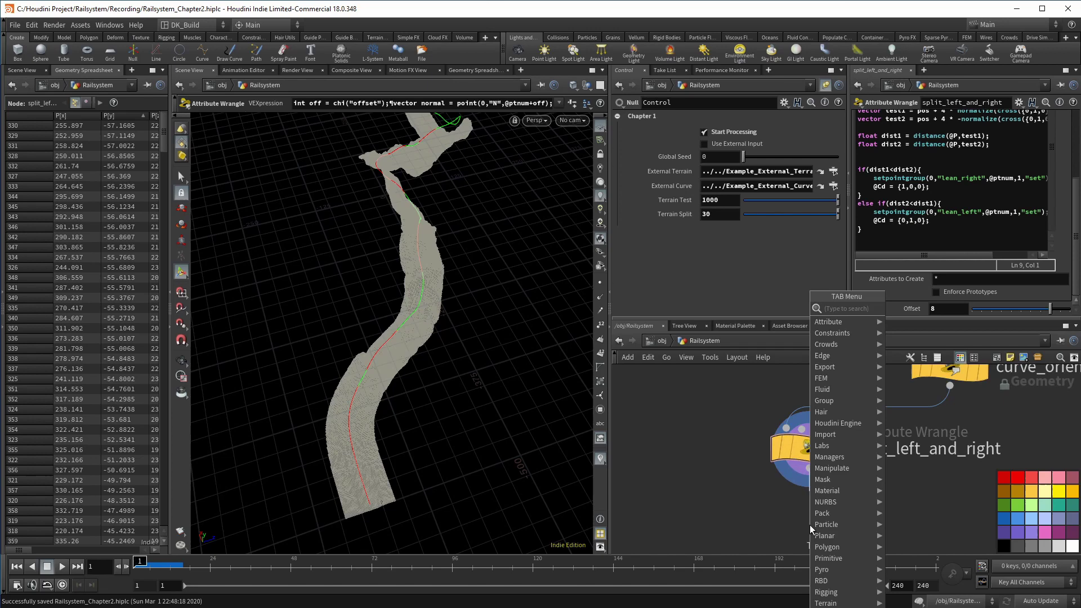
text(null)
key(Return)
click(810, 525)
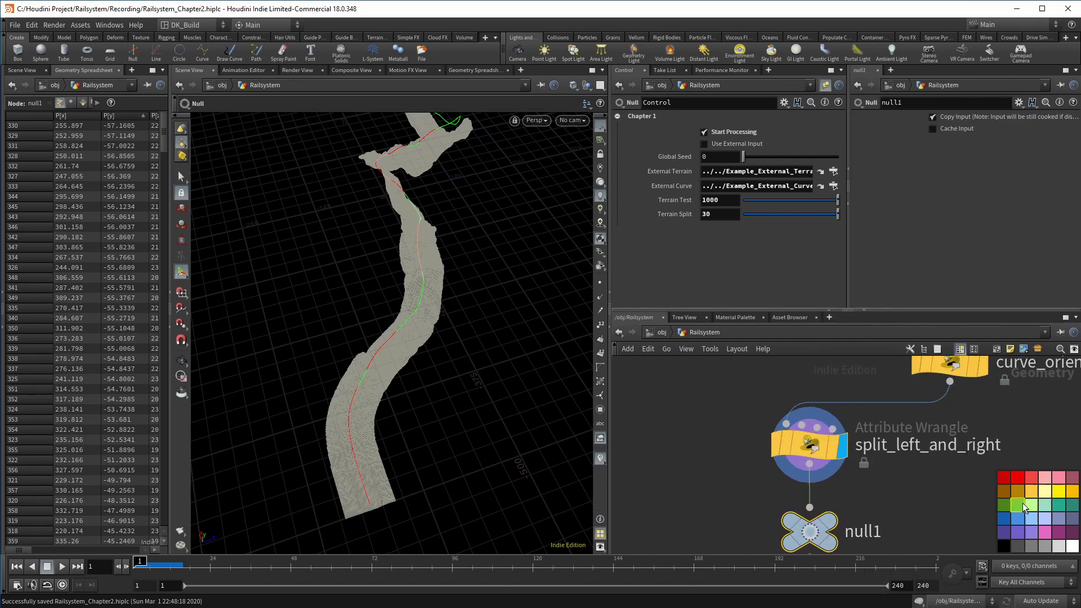
double_click(838, 536)
text(02_)
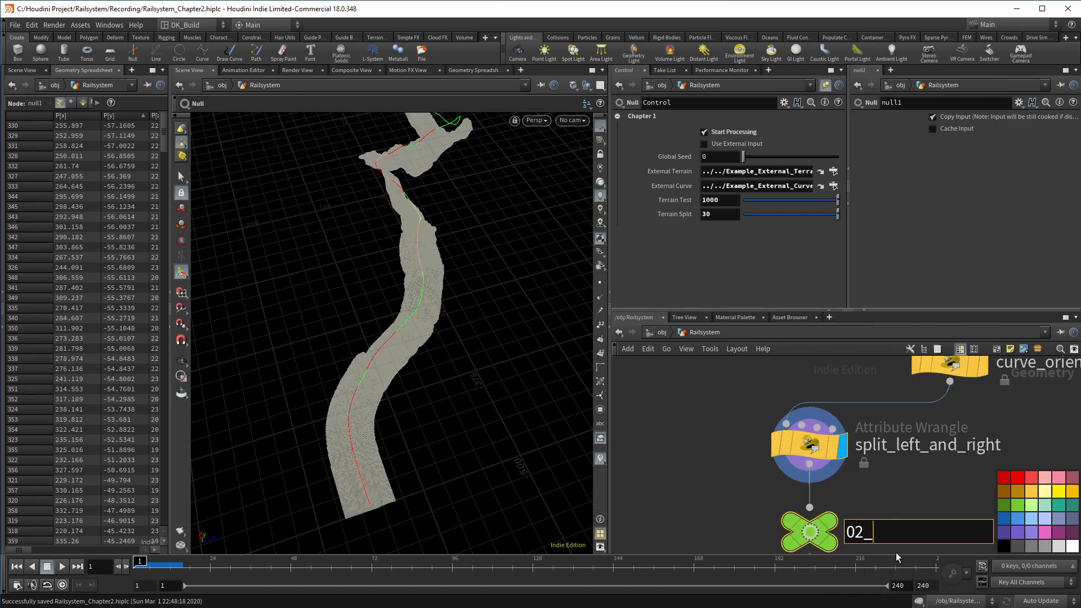
text(pre_oriented_curve)
key(Return)
scroll(910, 514, down, 5)
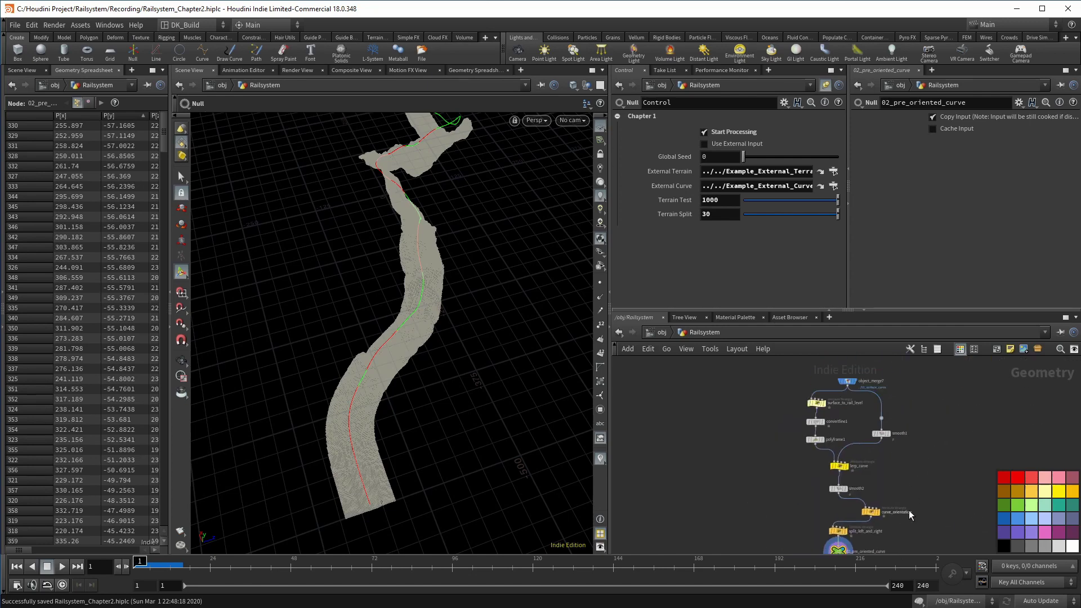
scroll(911, 515, up, 2)
Step: Enclose the curve node chain in a network box titled 'Object Curve'
key(shift+o)
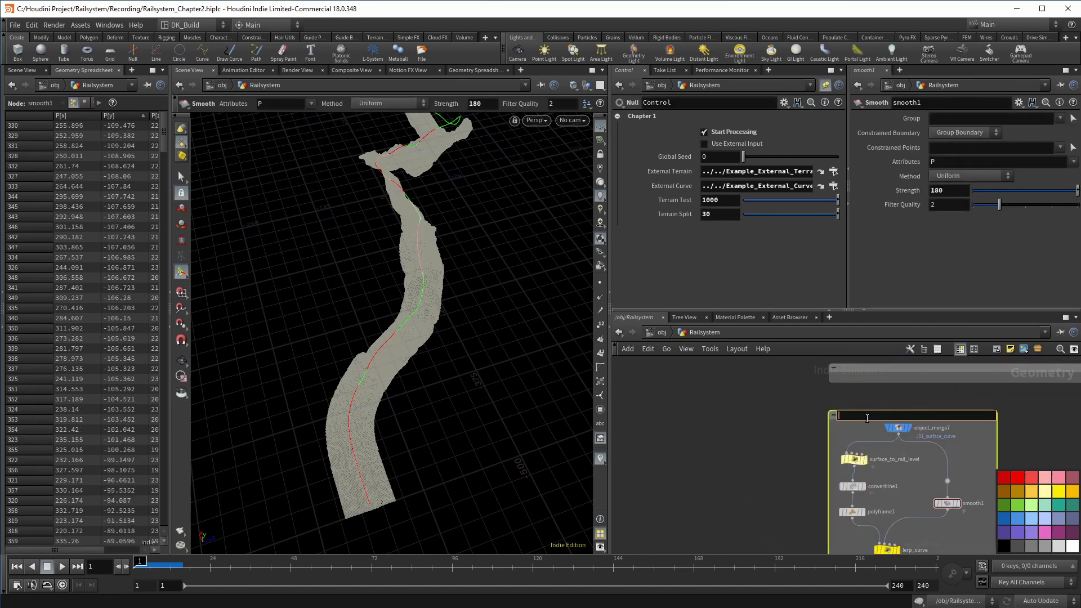
text(Object Curve)
key(Return)
scroll(803, 467, down, 3)
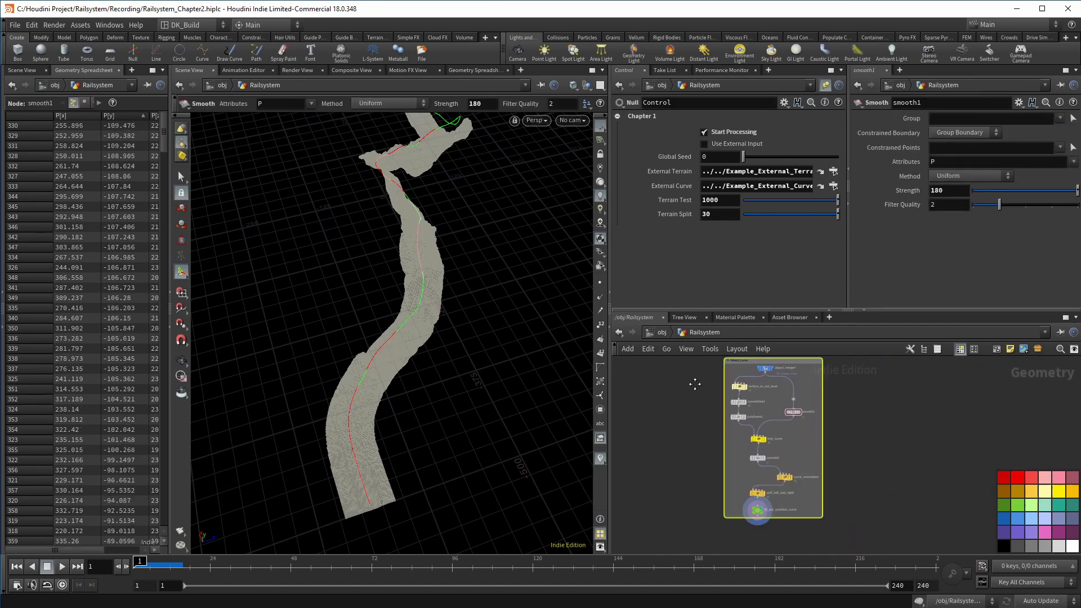
scroll(1011, 497, up, 2)
scroll(930, 504, down, 1)
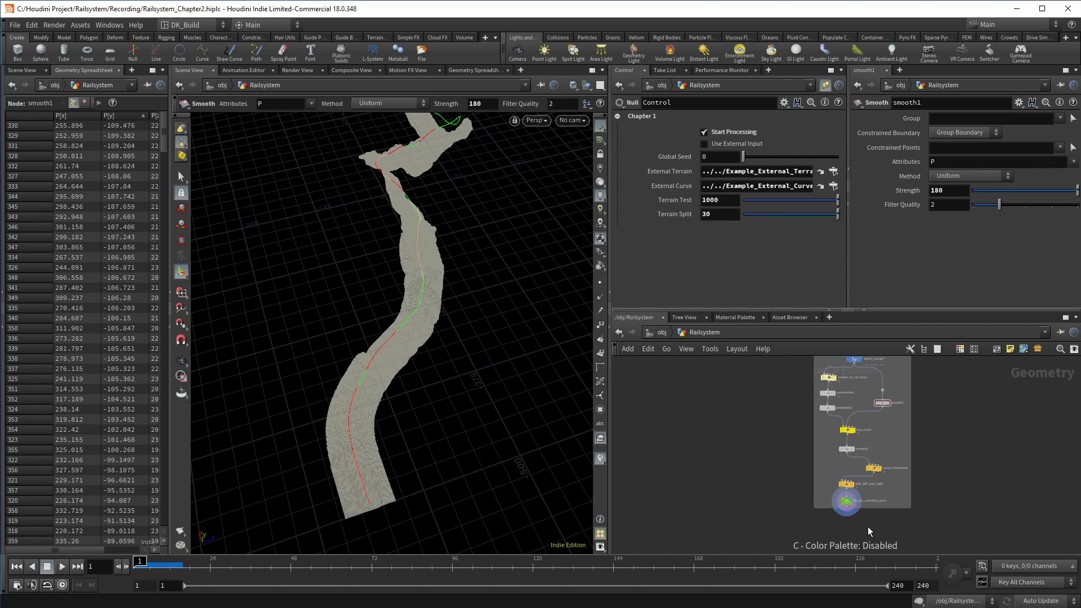
scroll(844, 512, up, 2)
scroll(827, 516, up, 2)
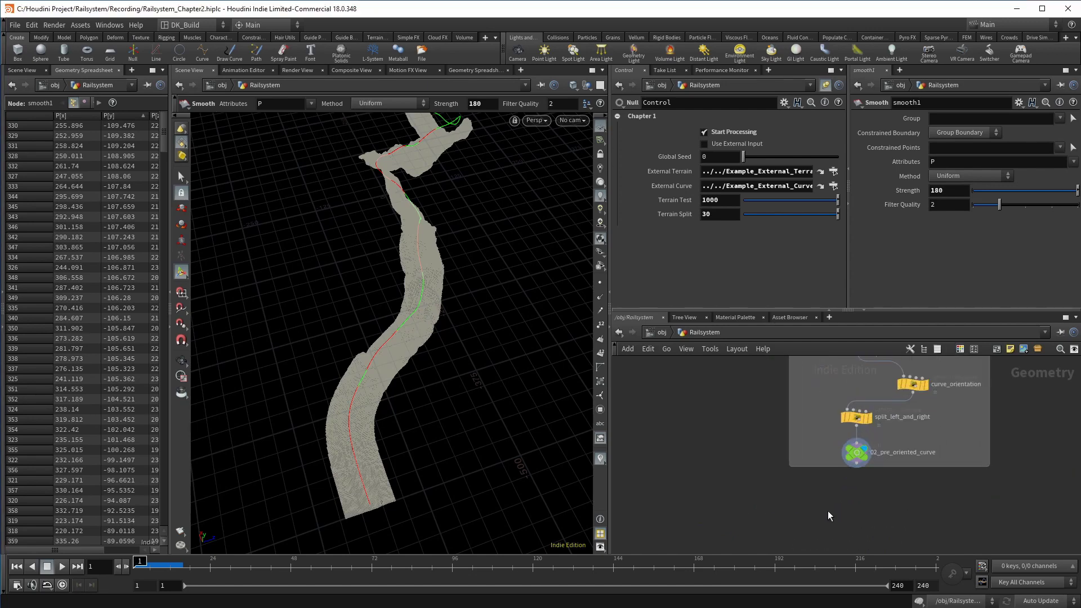
Step: Place a Box node below the network box and set its size to 4 × 6 × 1
key(Tab)
text(null)
key(Return)
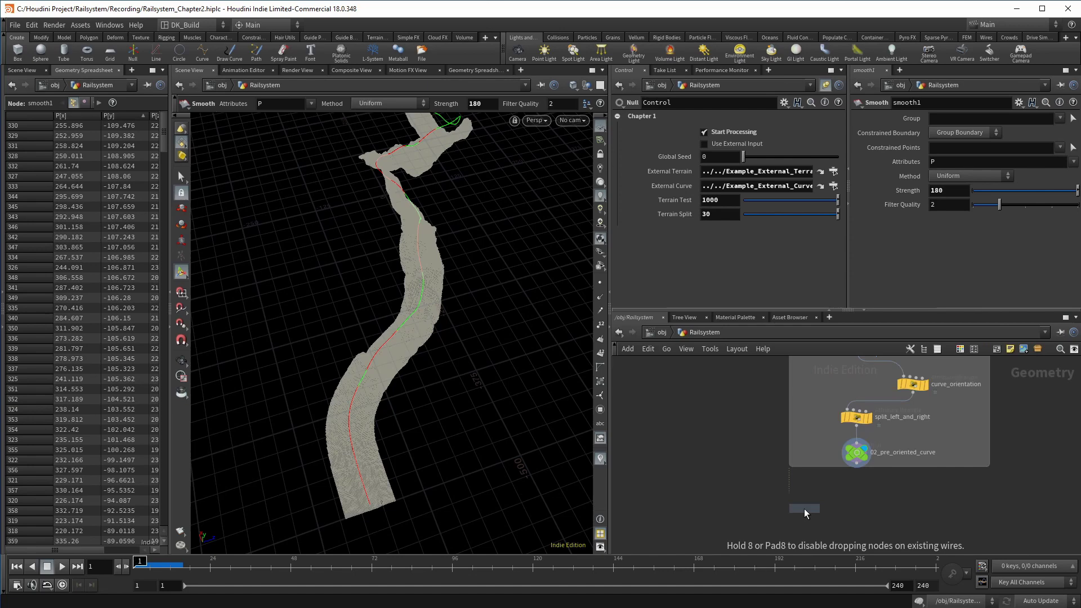
click(804, 509)
click(985, 160)
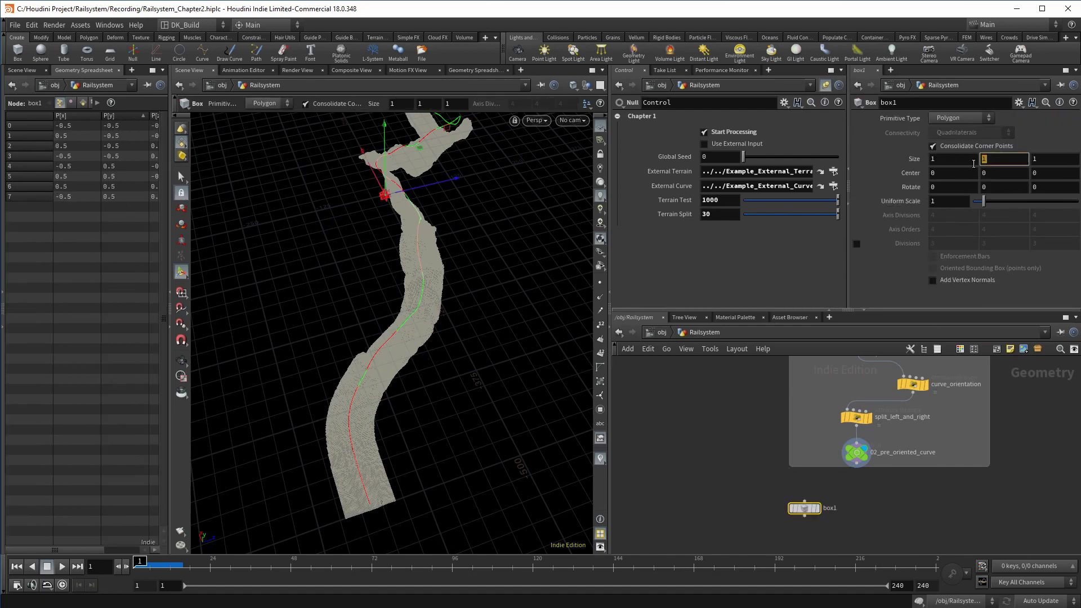
text(6)
click(952, 158)
text(4)
key(Return)
Step: Frame box1 in the viewport and tumble to an eye-level view of it
scroll(819, 521, up, 3)
mouse_move(794, 504)
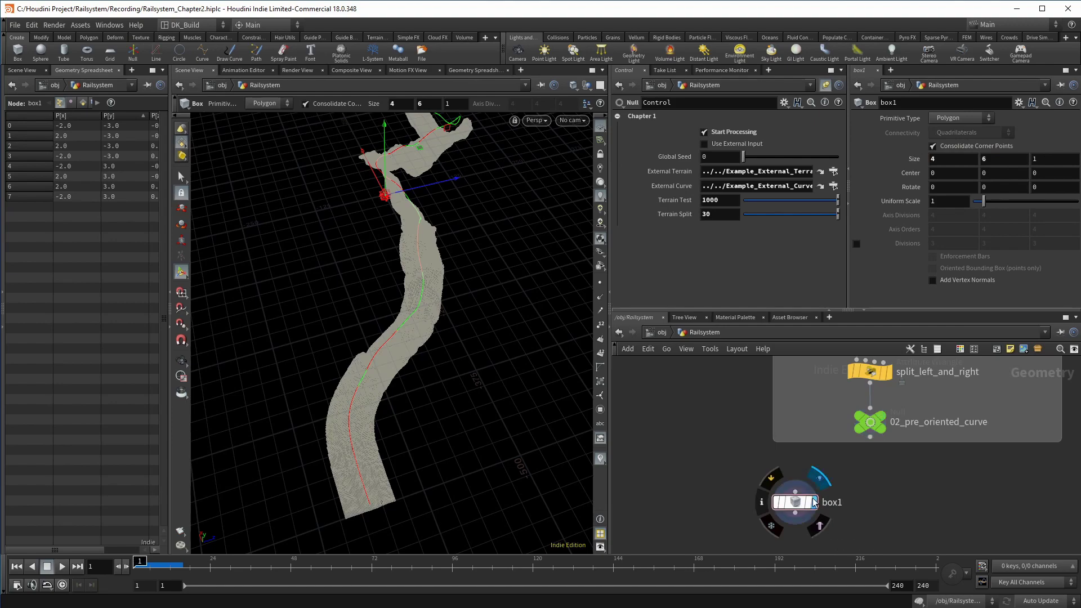
key(Escape)
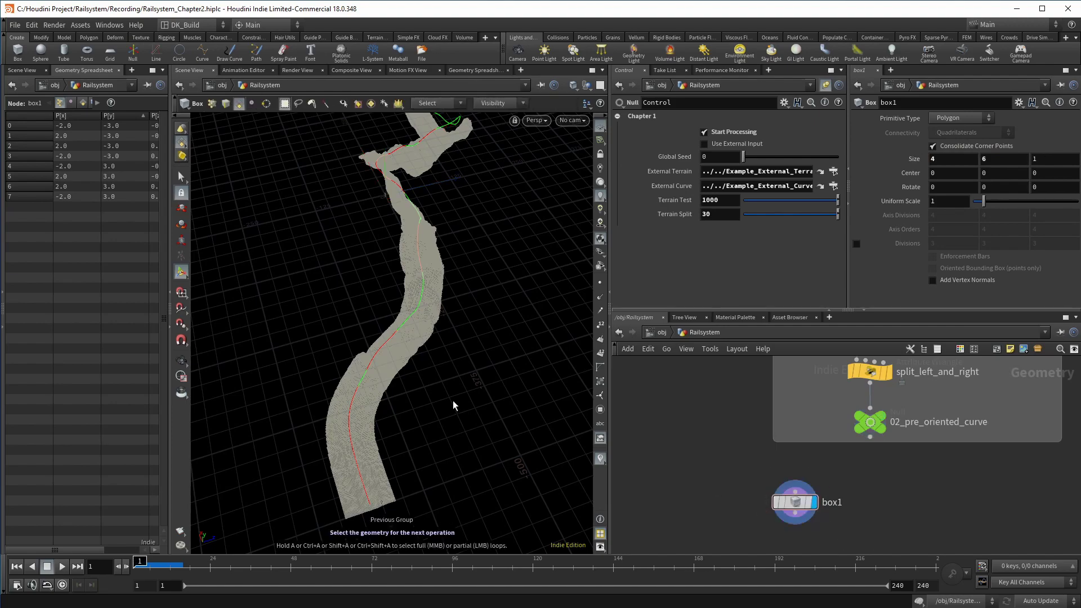
key(space+f)
drag(305, 361, 293, 321)
Step: Add a Copy to Points node fed by box1
middle_drag(818, 485, 798, 457)
click(776, 497)
key(Tab)
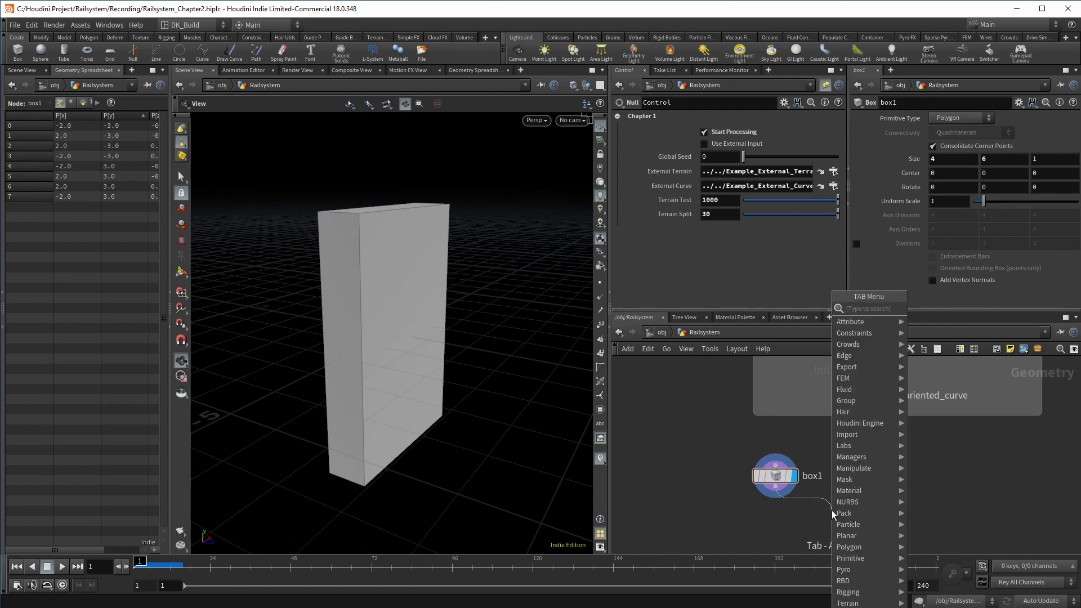
text(copy t)
key(Down)
key(Down)
key(Return)
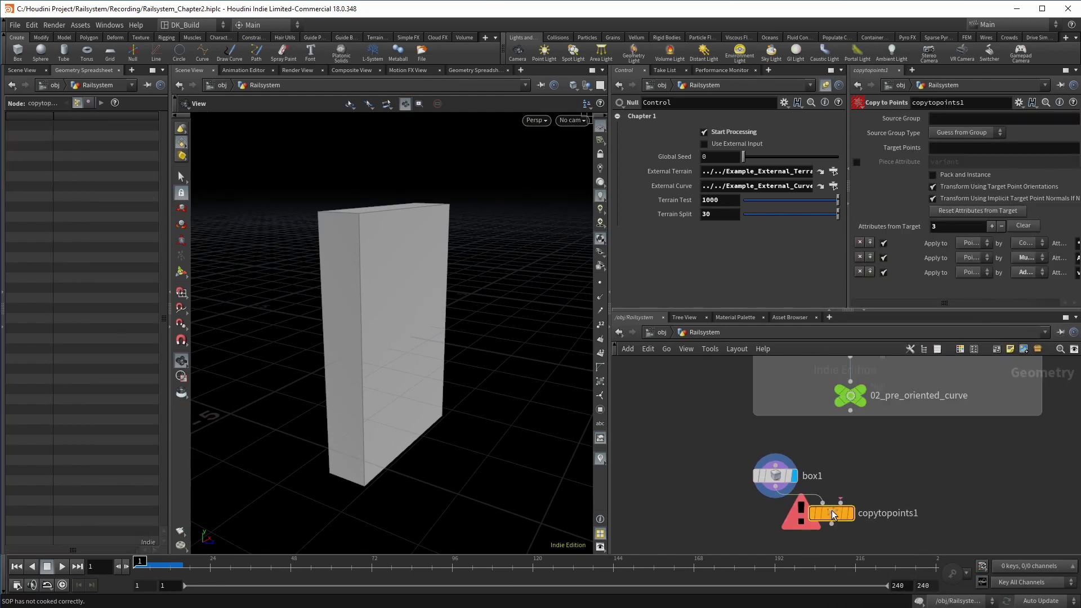
Step: Wire 02_pre_oriented_curve into copytopoints1's target input and display and frame the result
drag(850, 411, 841, 510)
click(850, 519)
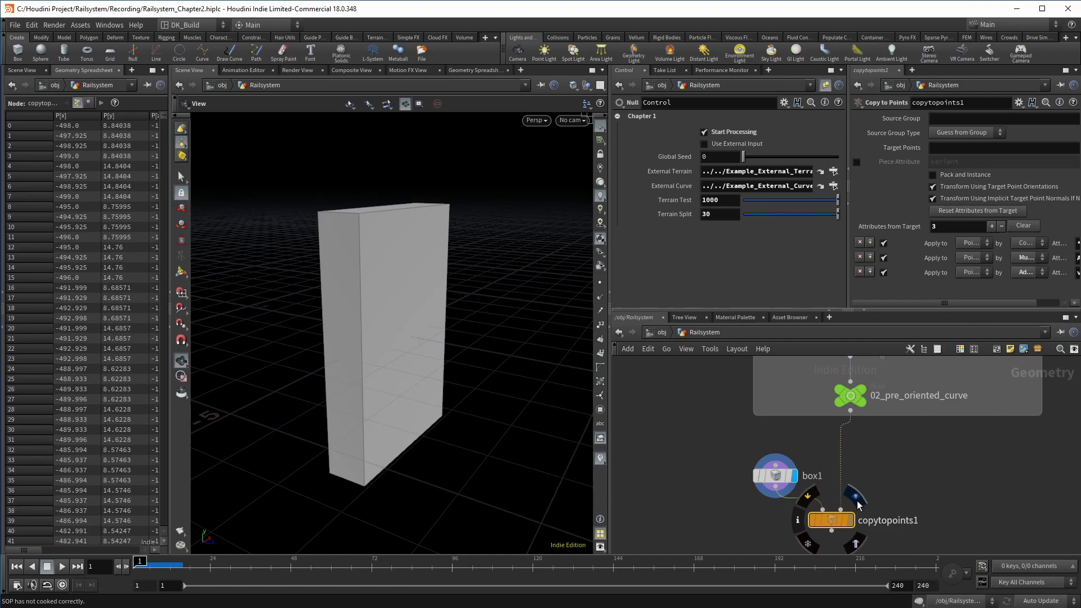
key(f)
drag(490, 413, 415, 391)
scroll(346, 376, up, 5)
scroll(392, 387, down, 3)
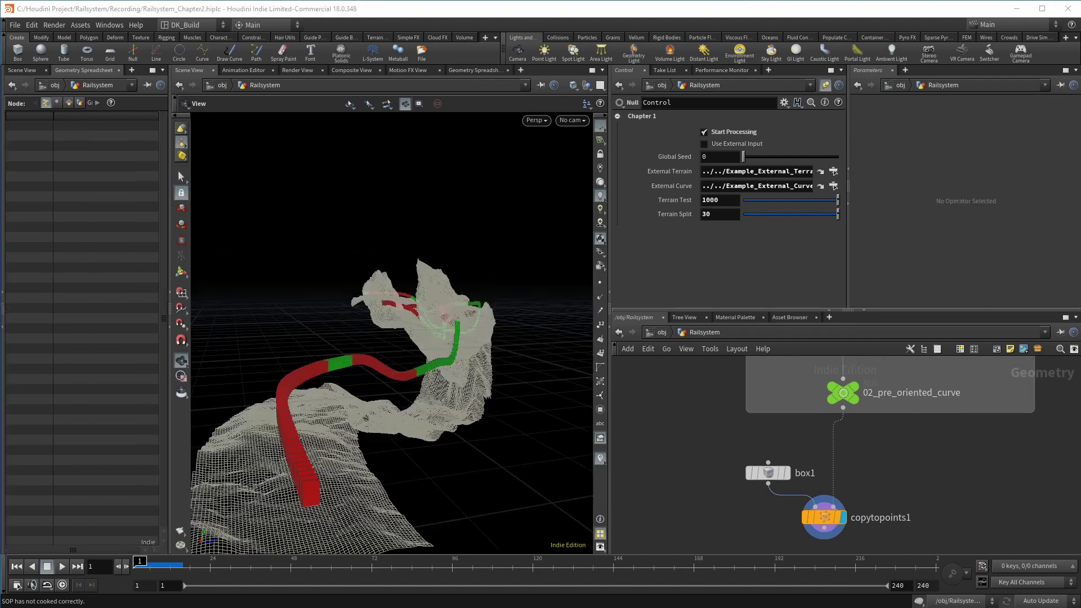
Step: Inspect the rails from a low side view and pan the network to box1 and copytopoints1
drag(478, 338, 380, 351)
scroll(314, 372, up, 8)
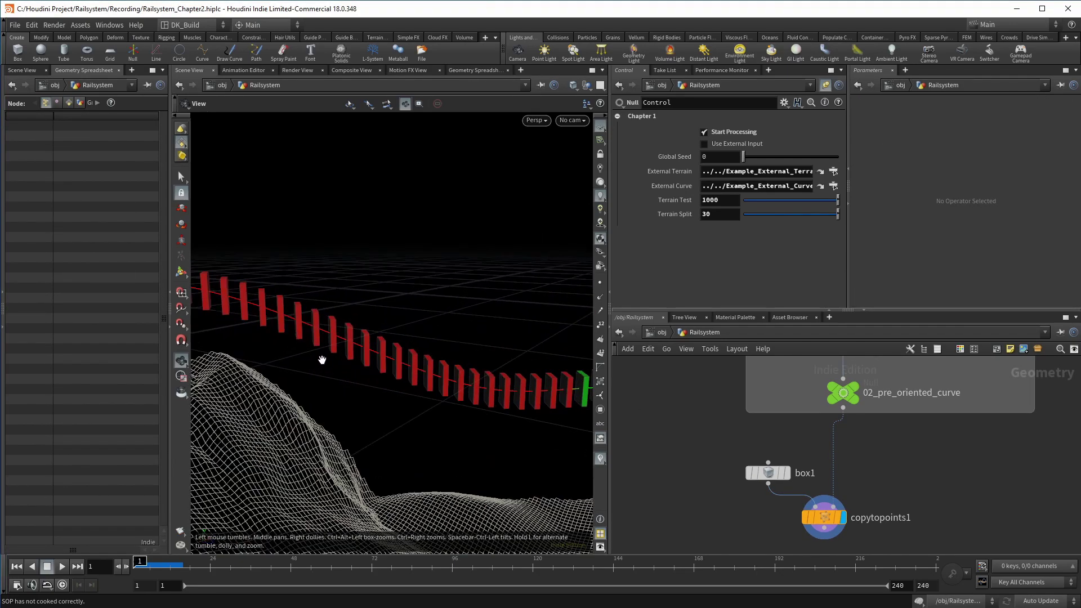
scroll(312, 354, up, 2)
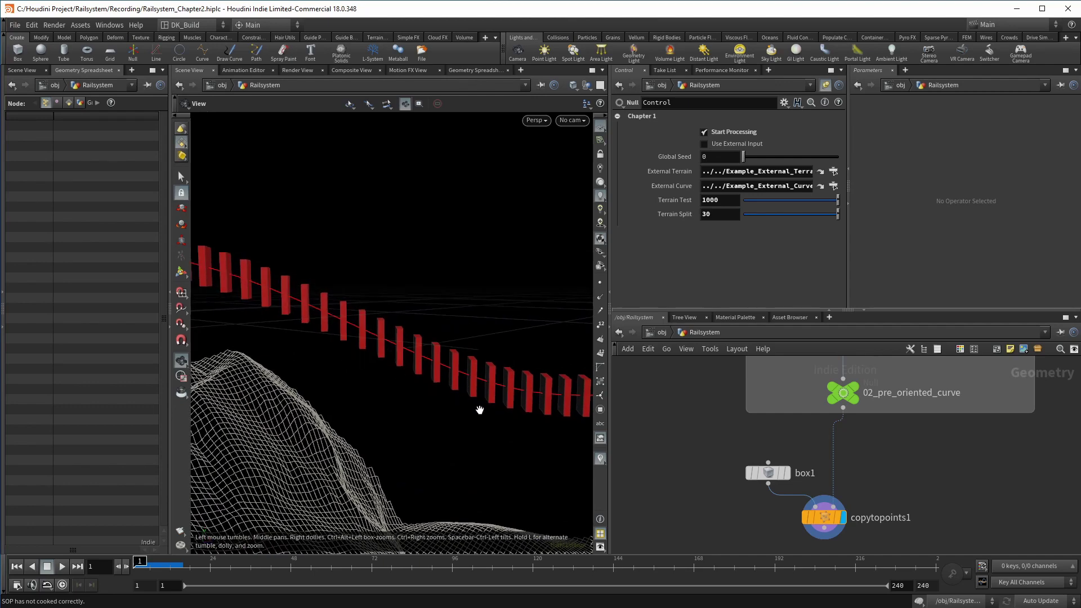
scroll(760, 466, down, 2)
middle_drag(759, 466, 679, 538)
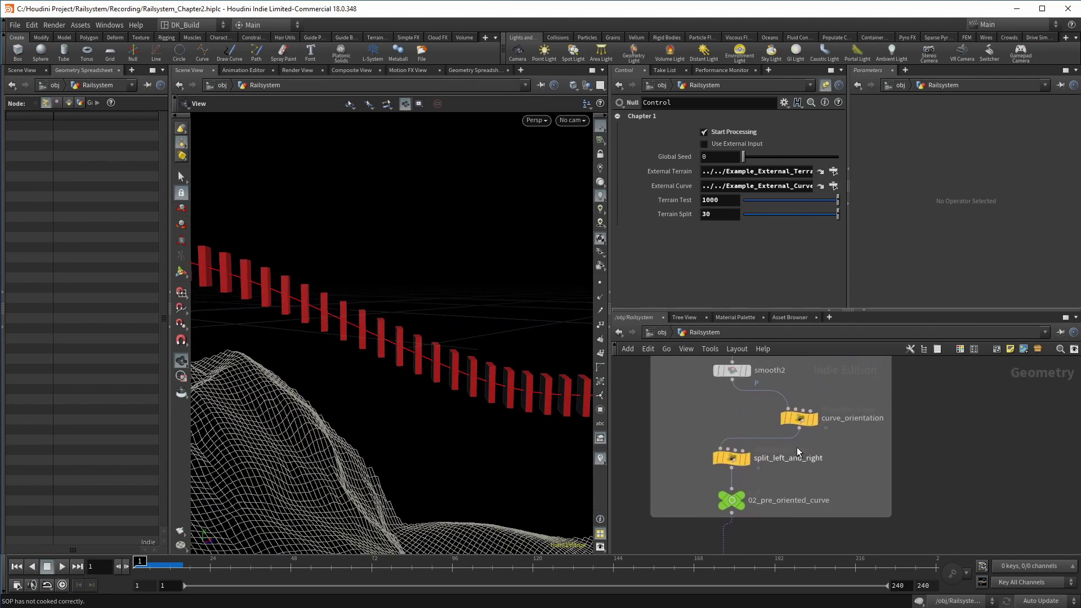
scroll(800, 456, down, 2)
middle_drag(800, 492, 803, 441)
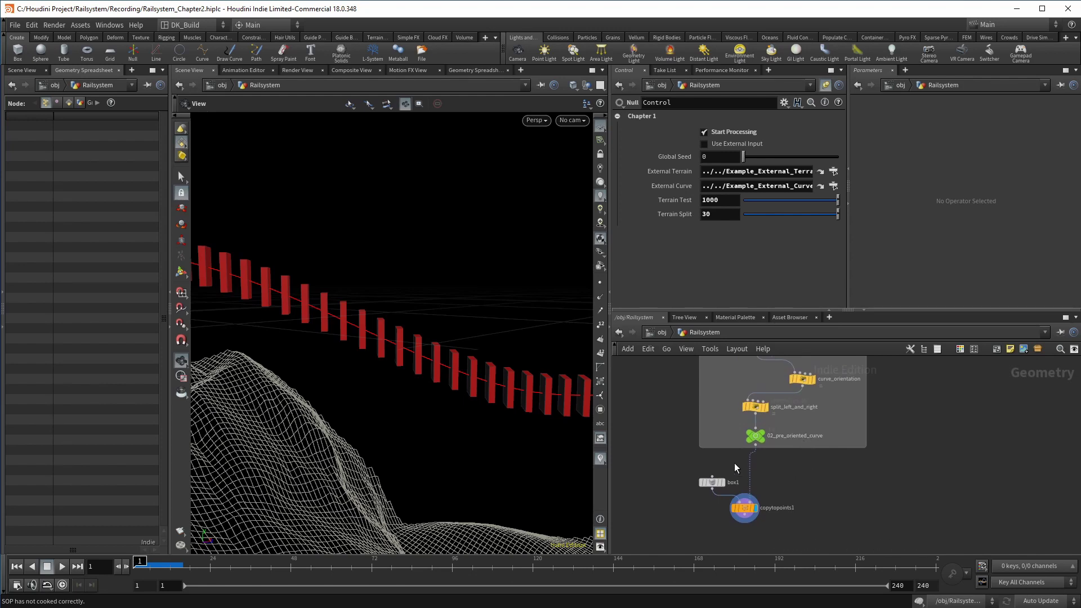
scroll(777, 462, down, 1)
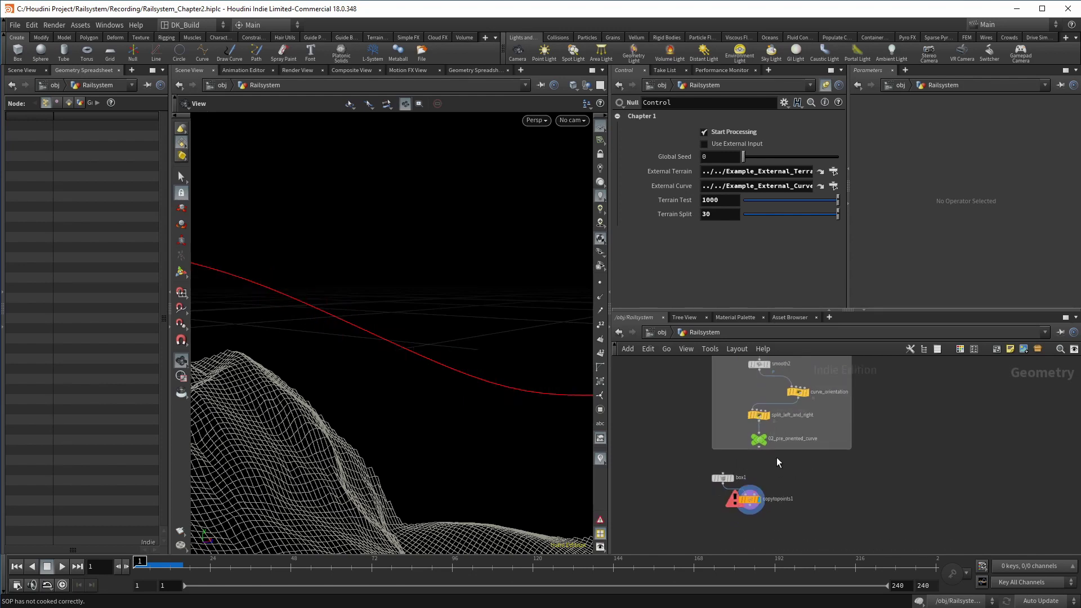